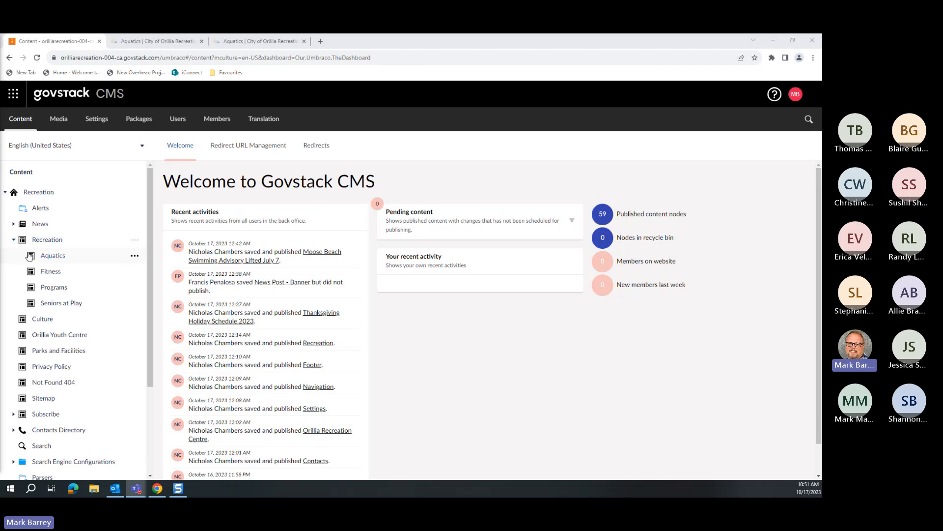
# - Create a new page under the Recreation page from the Interior Page - Banner content template, checking the Aquatics page as an example
pyautogui.click(13, 240)
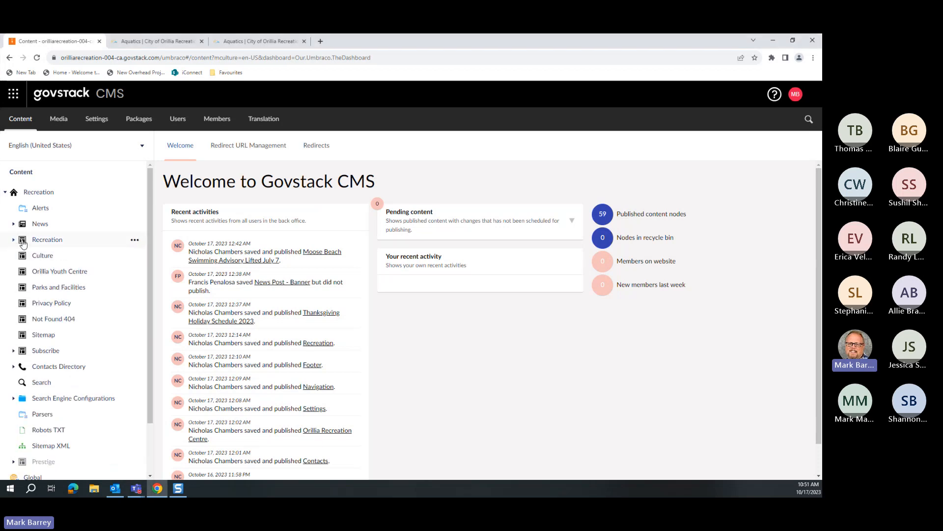
pyautogui.click(67, 246)
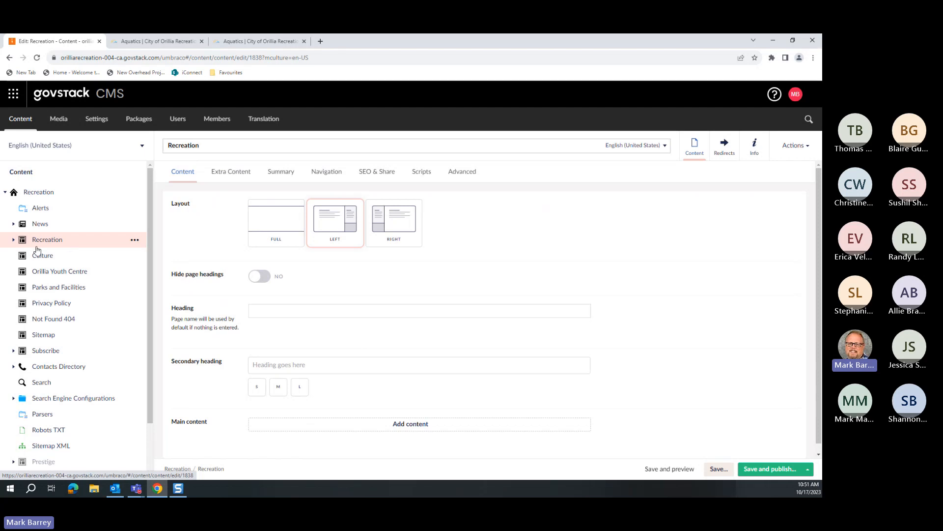
pyautogui.click(13, 240)
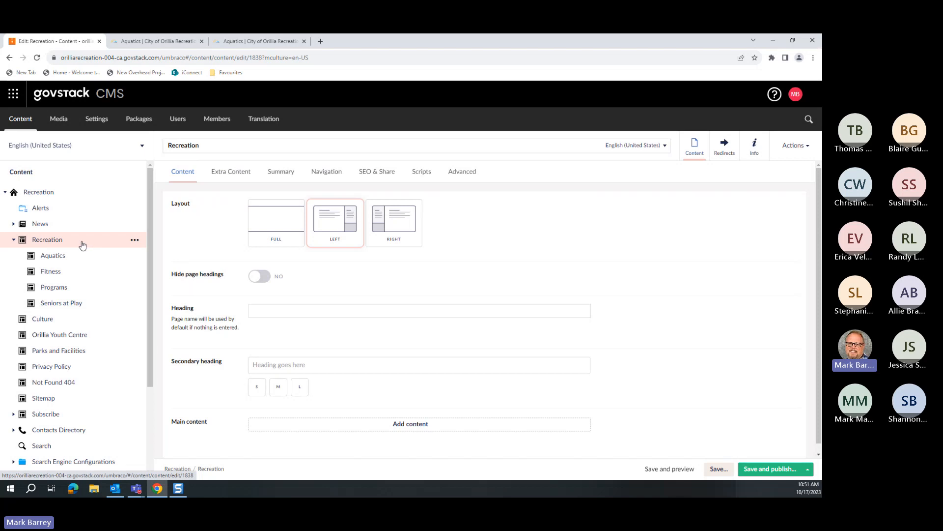
pyautogui.click(134, 239)
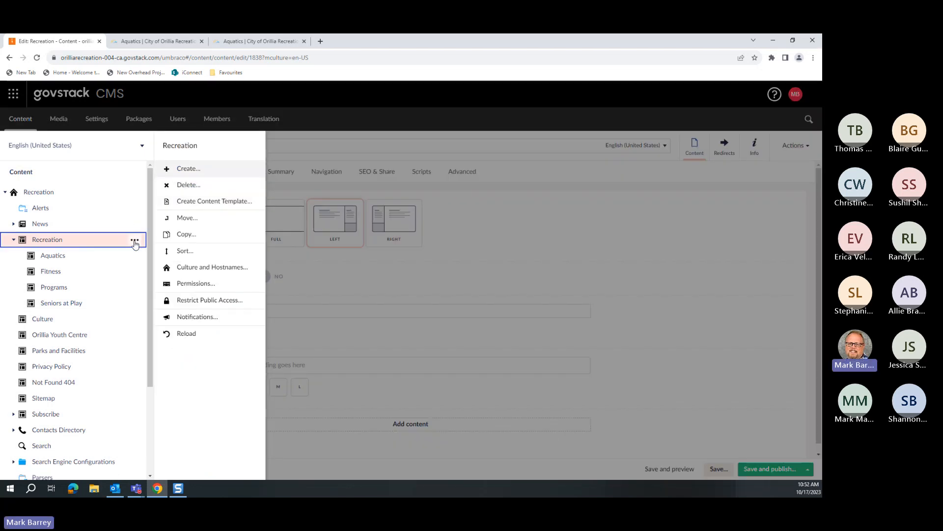
pyautogui.click(187, 169)
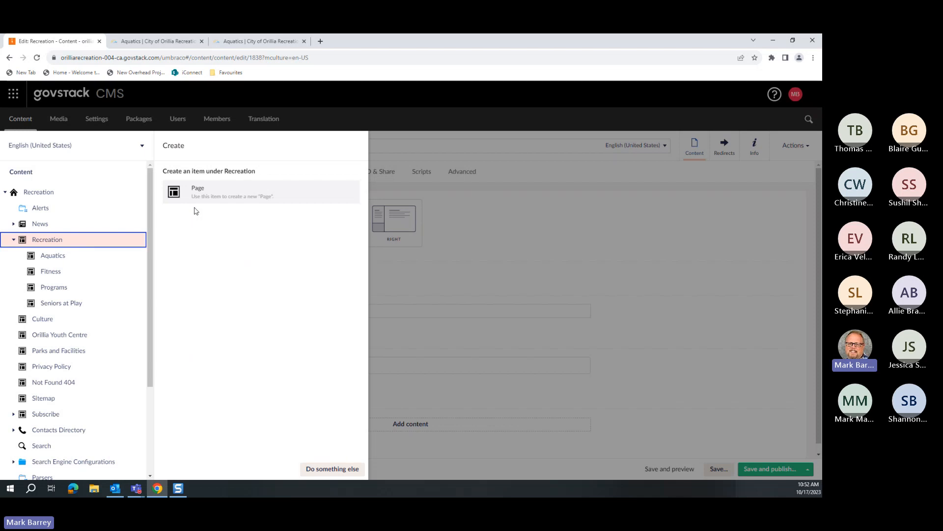
pyautogui.click(193, 192)
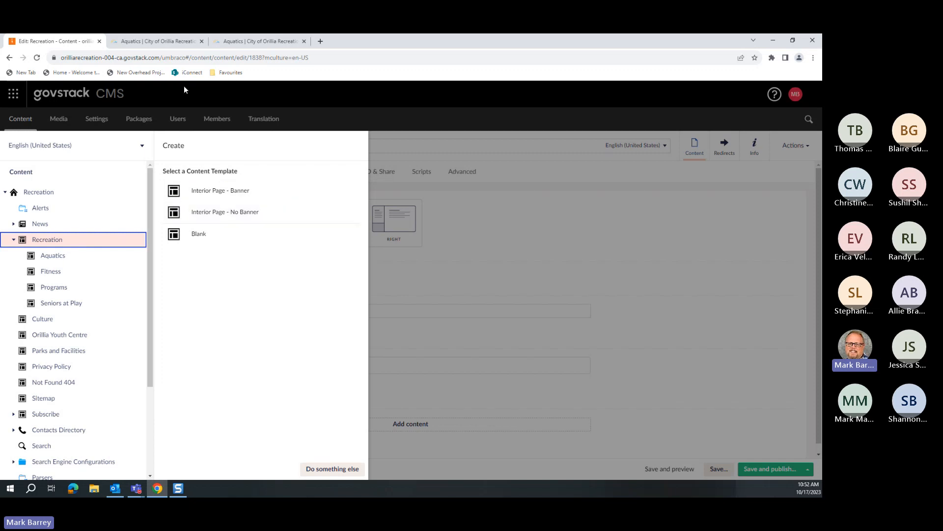
pyautogui.click(232, 42)
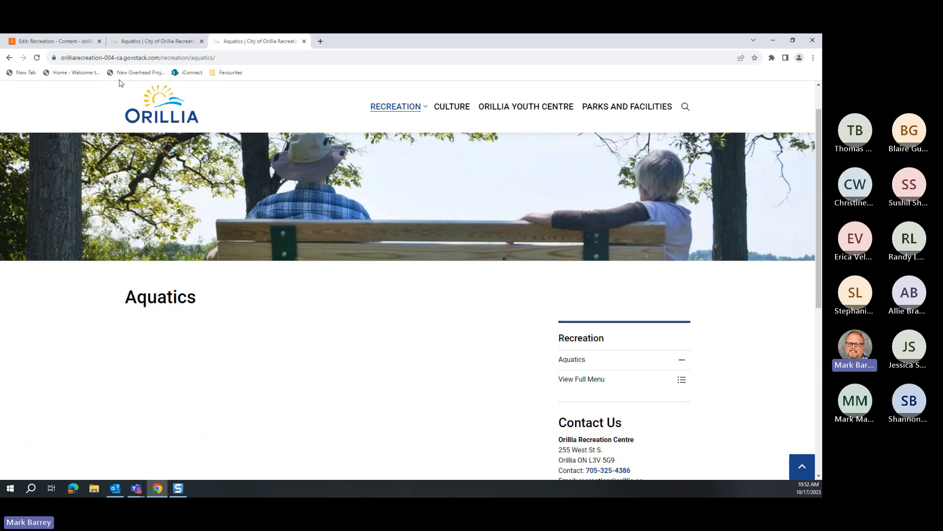
pyautogui.click(74, 41)
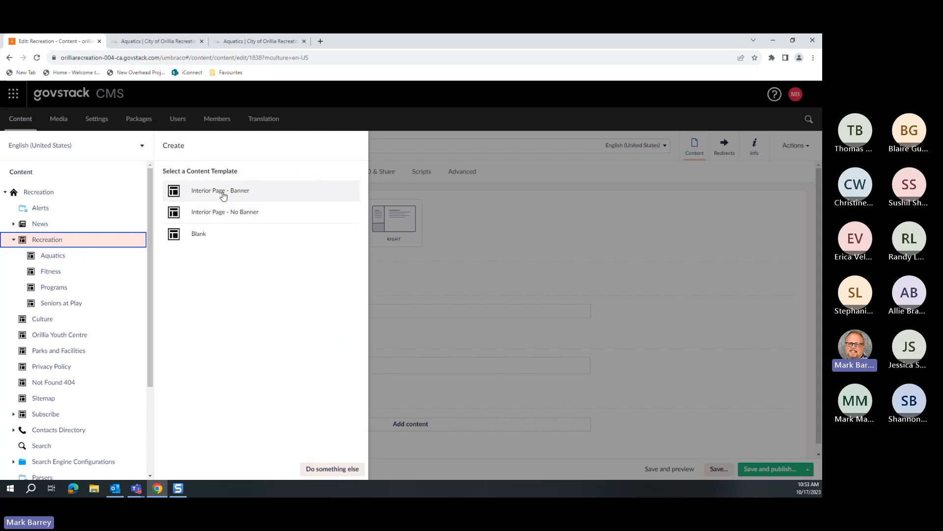
pyautogui.click(223, 195)
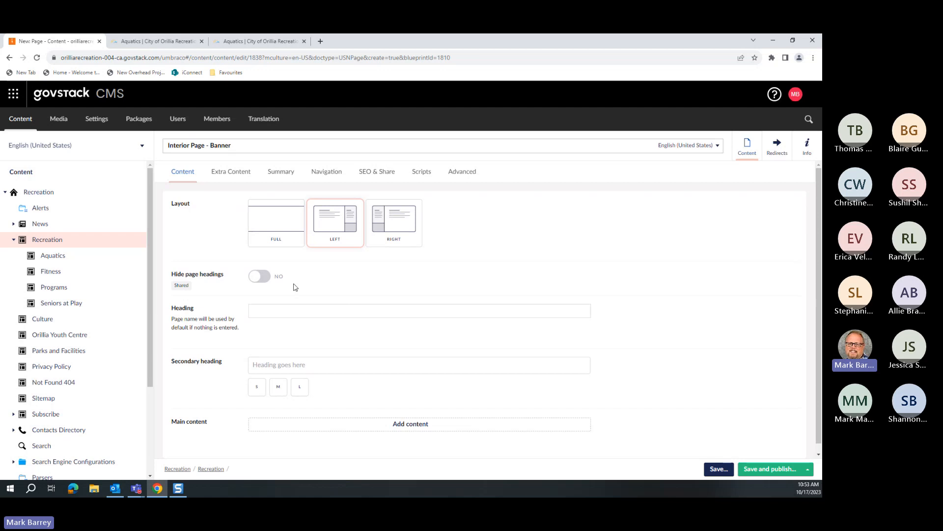
# - Name the new page with the word Text followed by the author's first name, save it without publishing, and preview it
pyautogui.moveTo(249, 146); pyautogui.dragTo(167, 146)
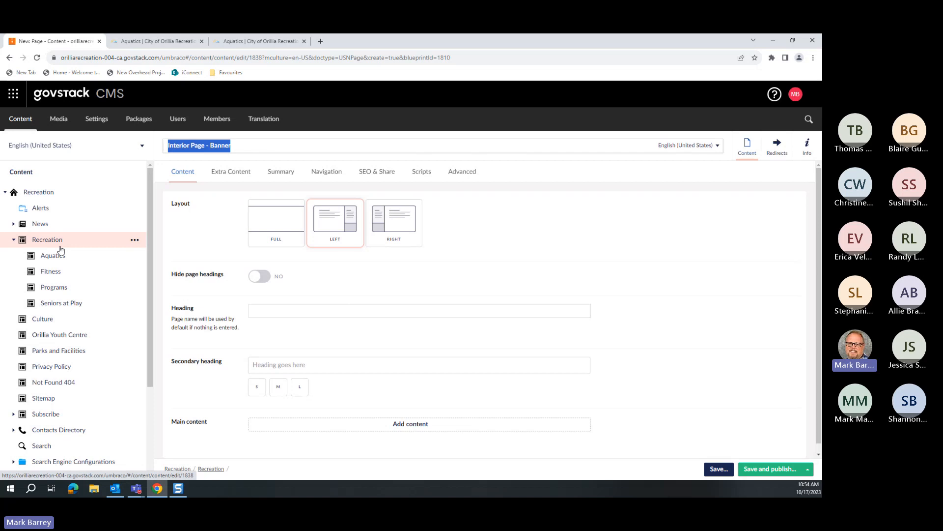
pyautogui.write('Text Ma')
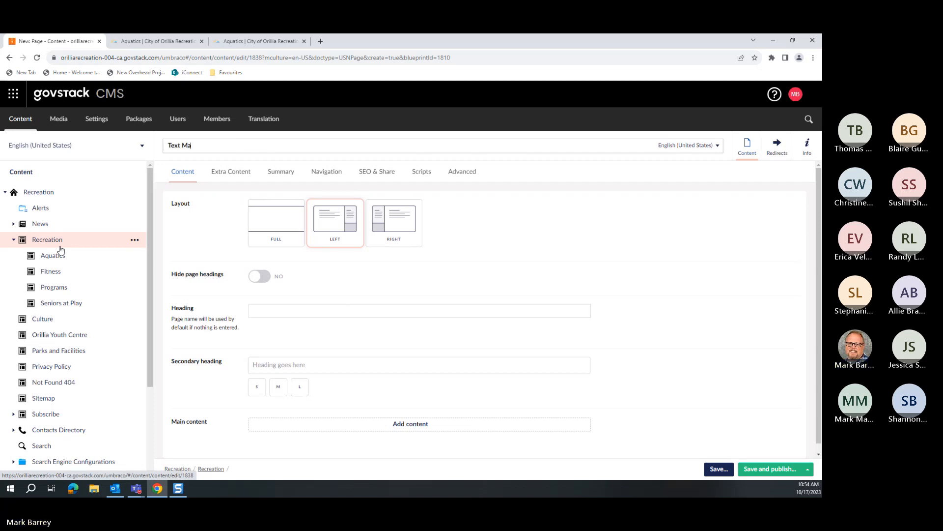
pyautogui.write('rk')
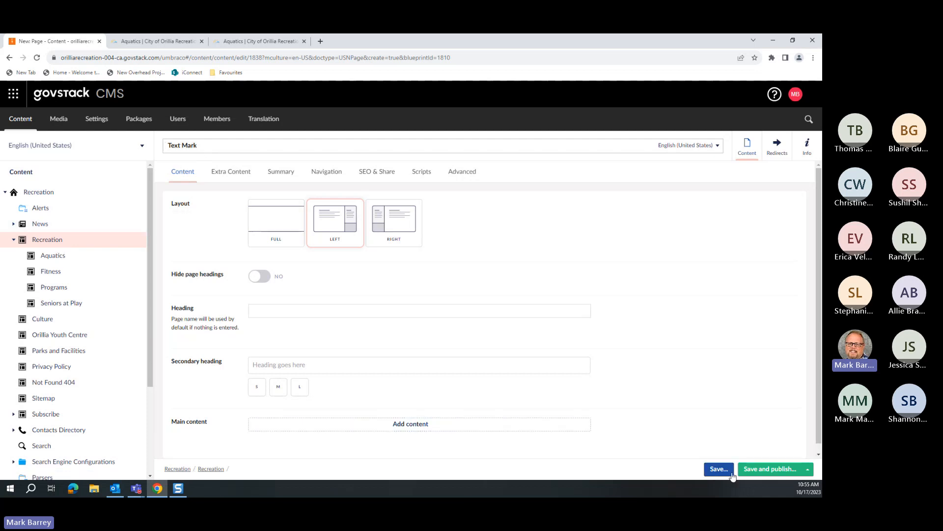
pyautogui.click(716, 469)
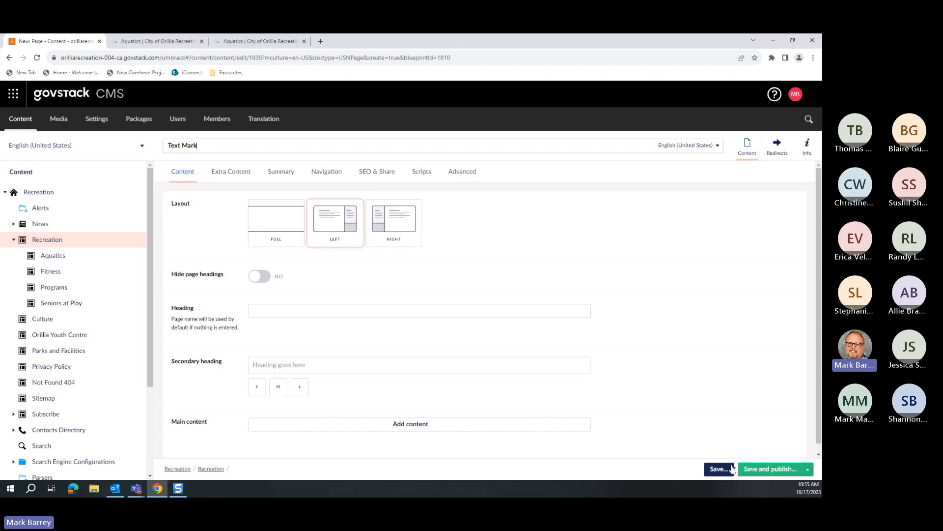
pyautogui.click(719, 469)
pyautogui.click(514, 323)
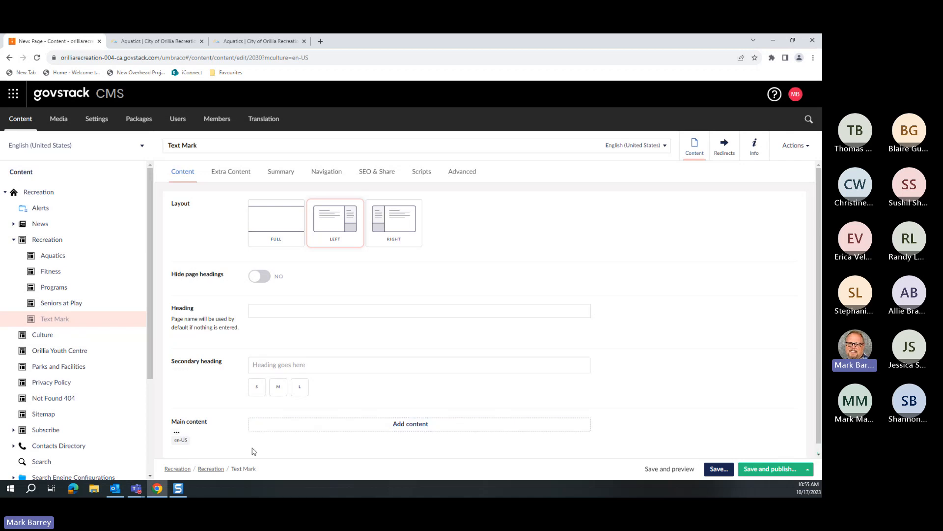
pyautogui.click(669, 469)
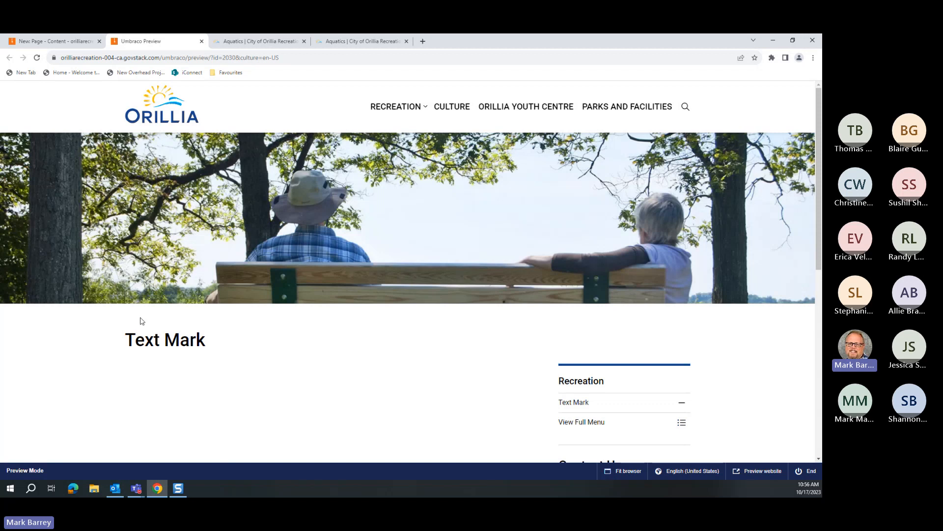
# - Set the page heading to the author's first name in possessive form followed by Text Page, and save and preview the page
pyautogui.click(55, 39)
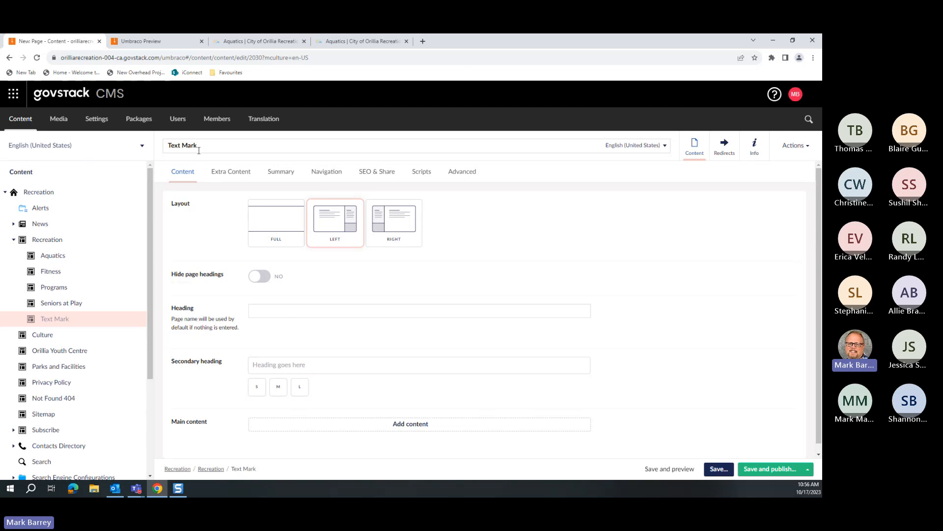
pyautogui.click(288, 310)
pyautogui.write('Mark')
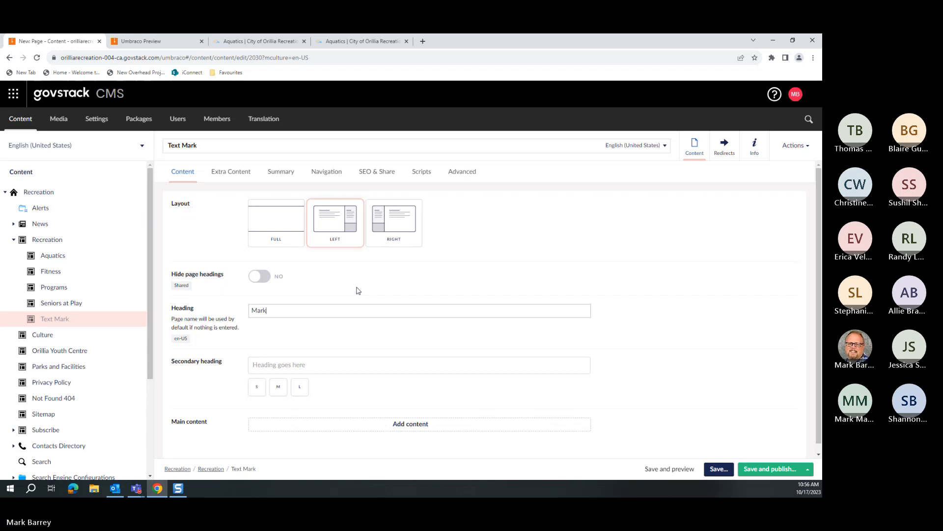
pyautogui.write("'s Text Page")
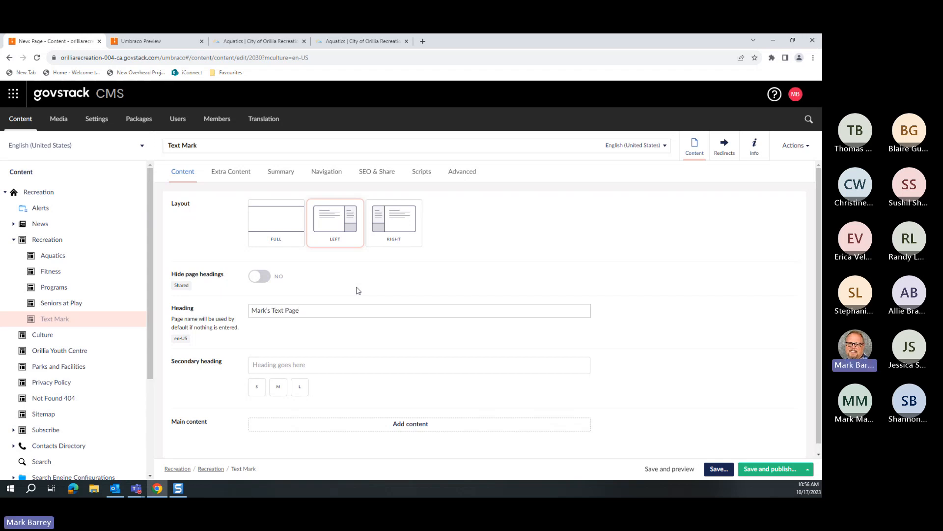
pyautogui.click(653, 472)
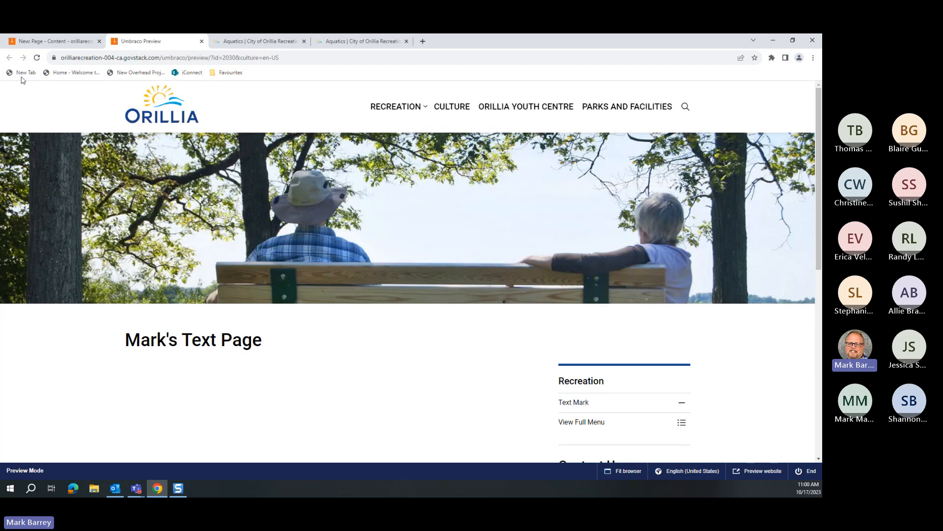
# - Set the page's secondary heading to "Community Page" at size M, and save and preview the page
pyautogui.click(47, 41)
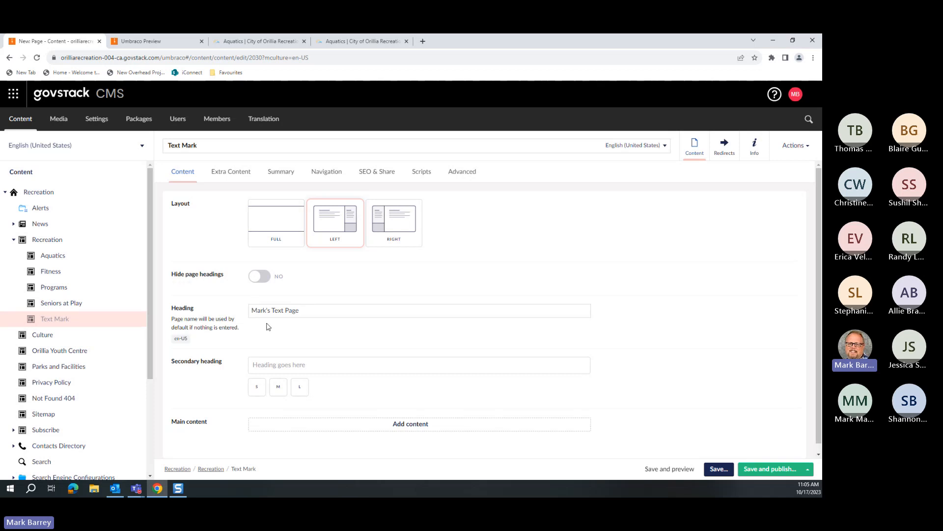
pyautogui.click(286, 363)
pyautogui.click(372, 370)
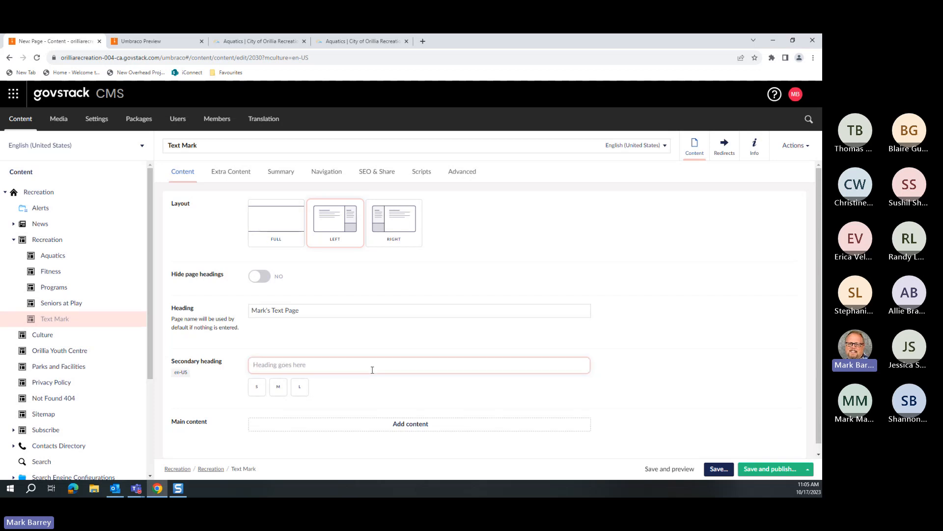
pyautogui.write('Community Page')
pyautogui.click(278, 386)
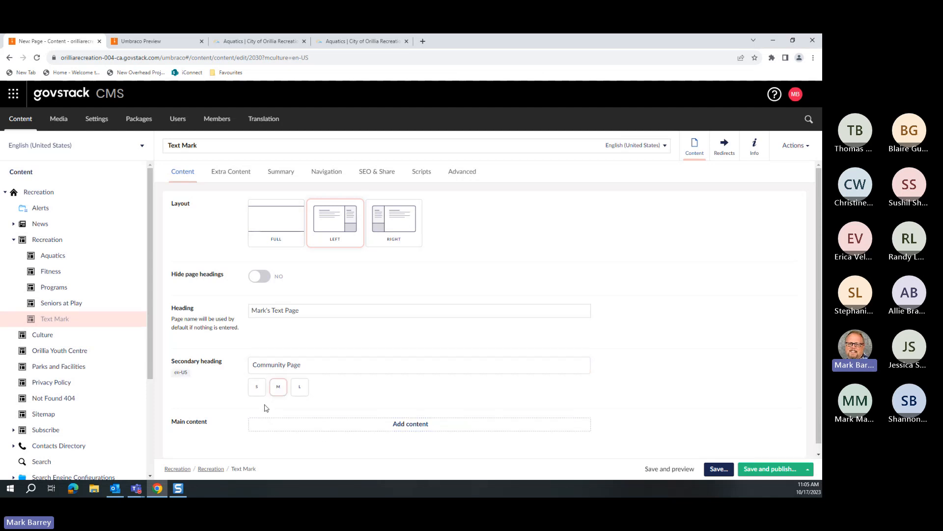
pyautogui.click(668, 469)
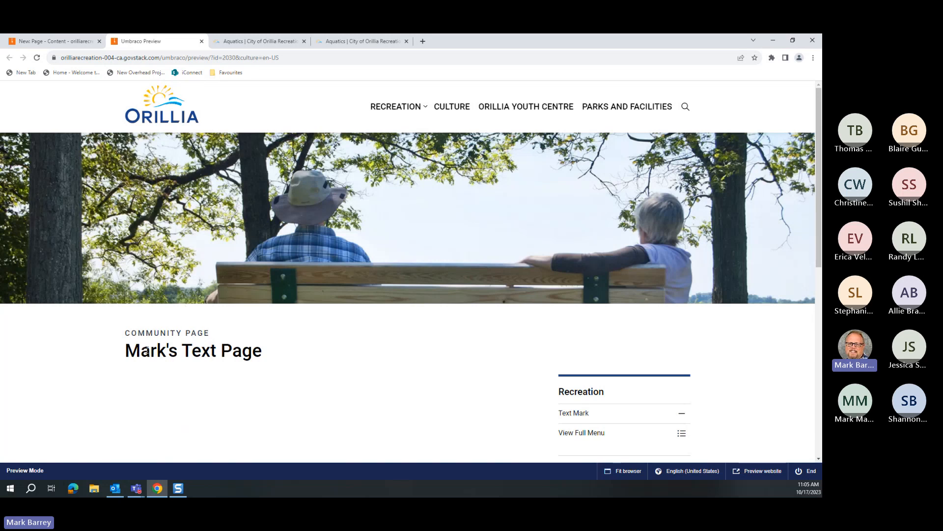
# - Save and preview the page with its page headings hidden, and turn the headings back on in the editor
pyautogui.click(58, 47)
pyautogui.scroll(-1, 320, 341)
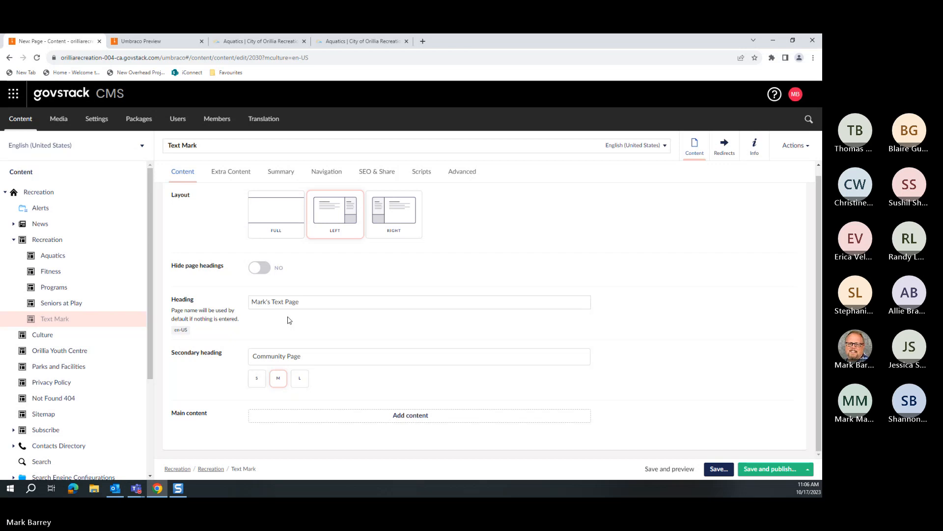
pyautogui.click(259, 267)
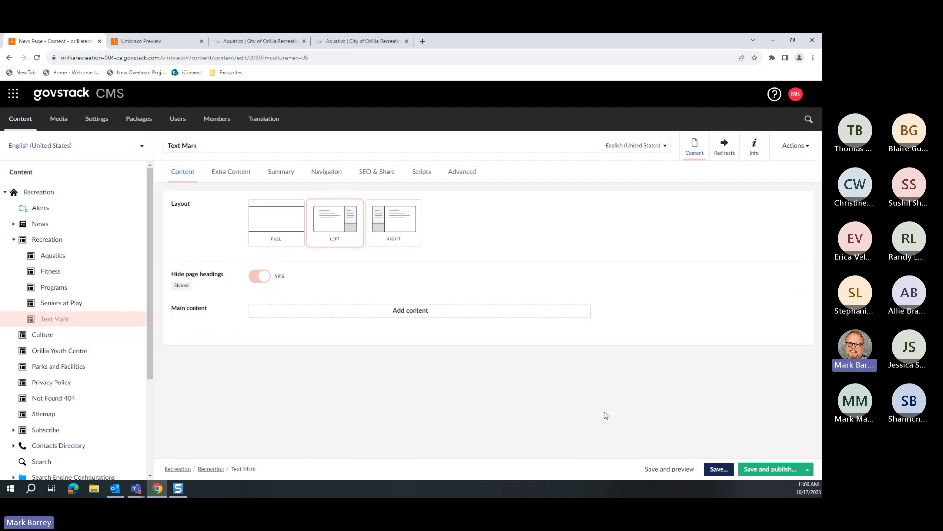
pyautogui.click(669, 469)
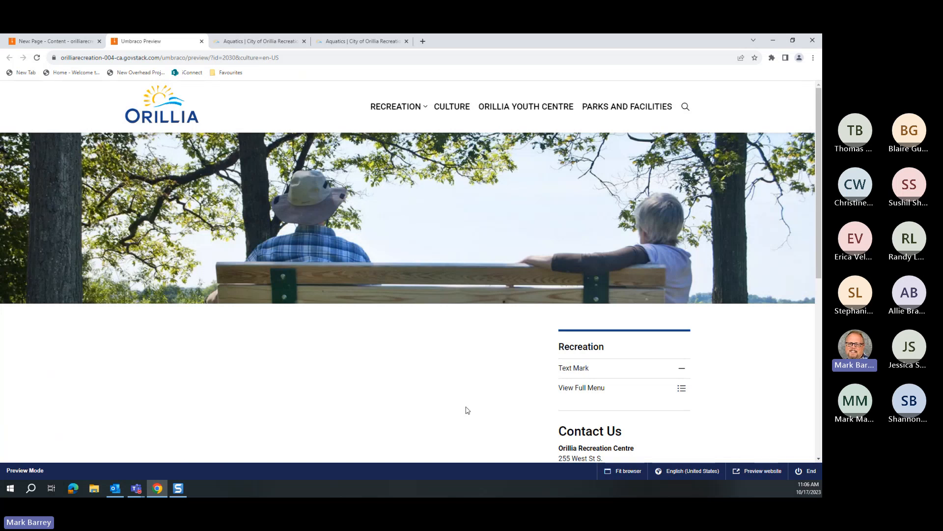
pyautogui.click(47, 43)
pyautogui.click(261, 276)
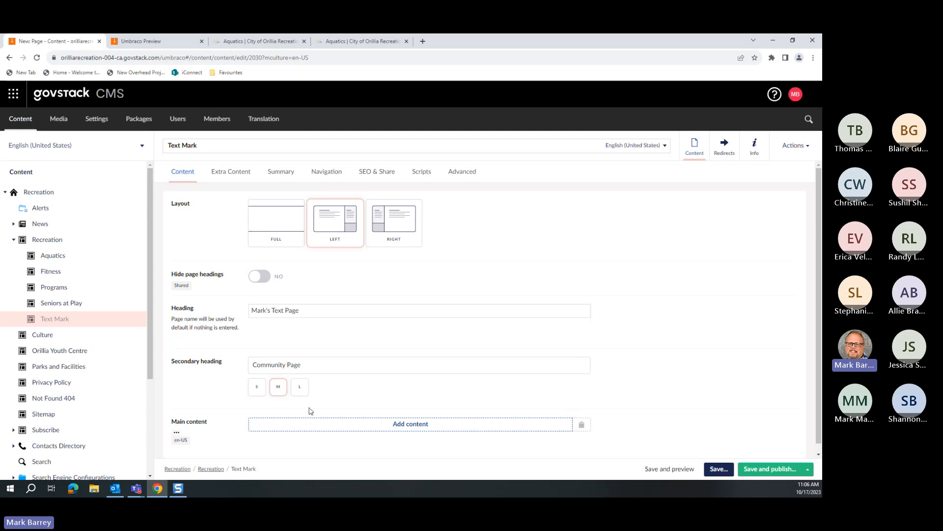
pyautogui.scroll(-1, 349, 374)
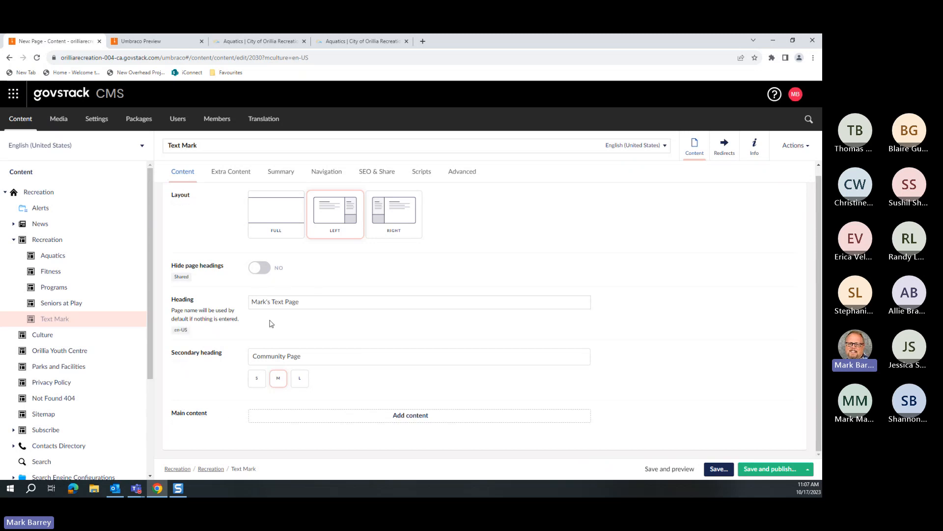
pyautogui.click(421, 415)
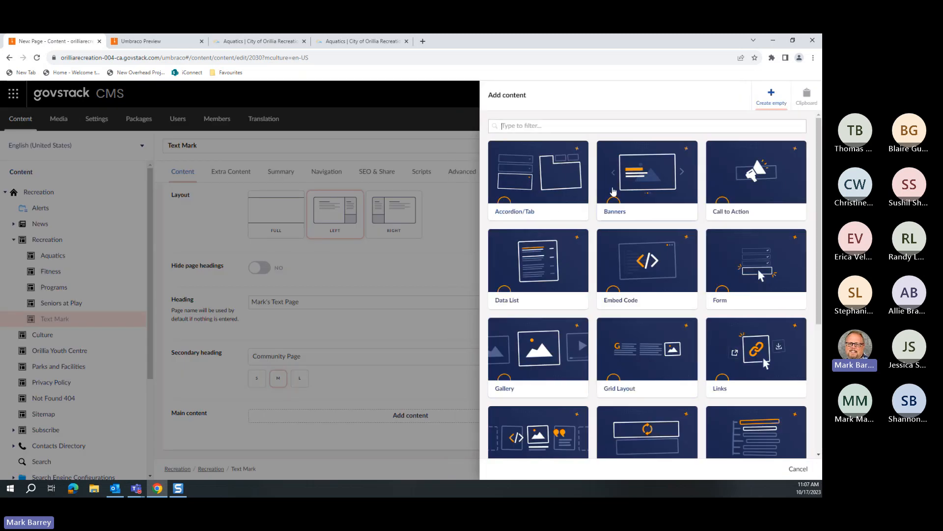
pyautogui.scroll(-2, 668, 322)
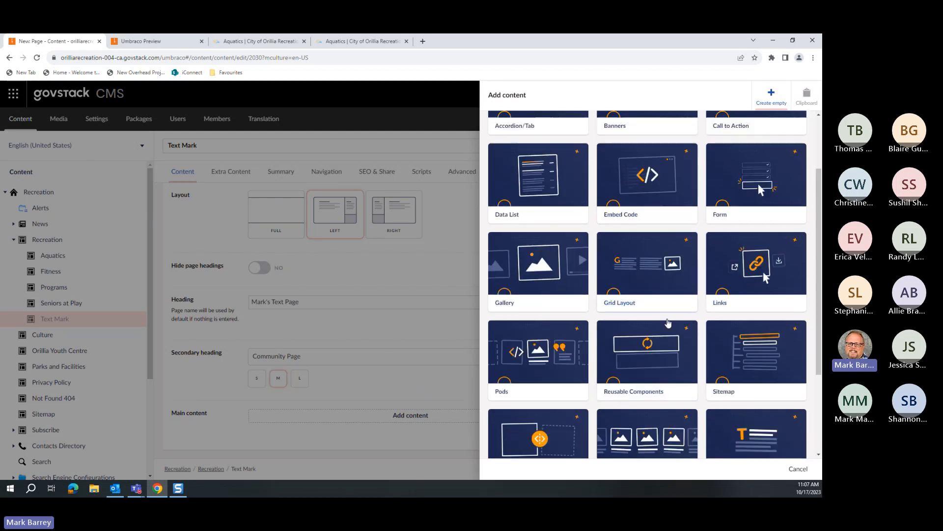
pyautogui.scroll(-3, 668, 323)
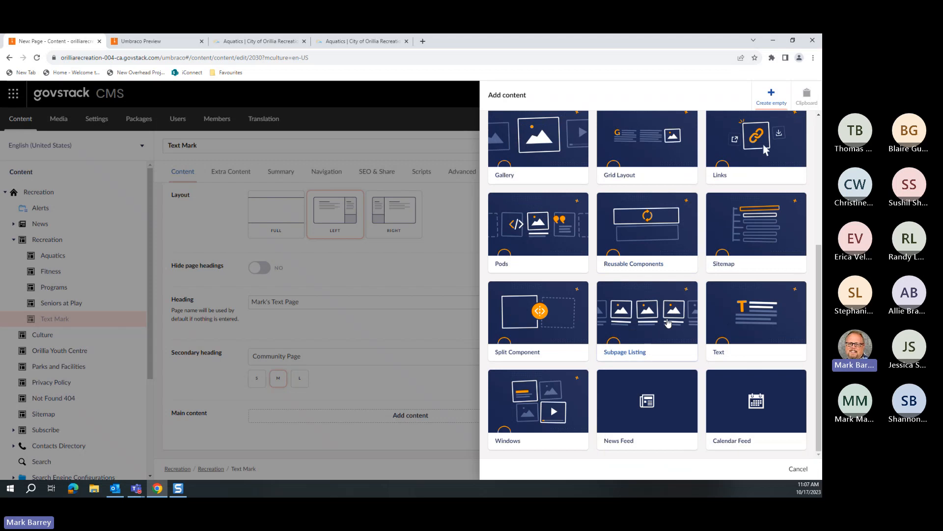
pyautogui.click(757, 316)
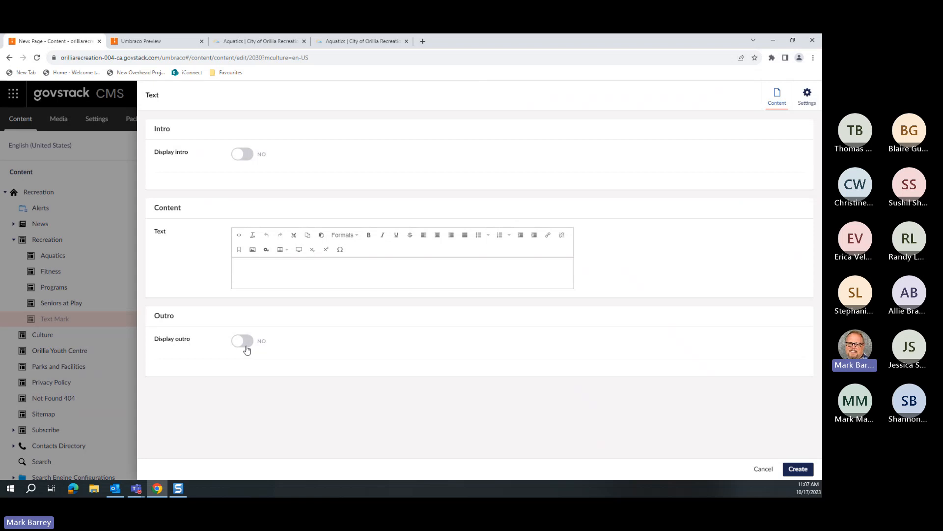
pyautogui.click(248, 161)
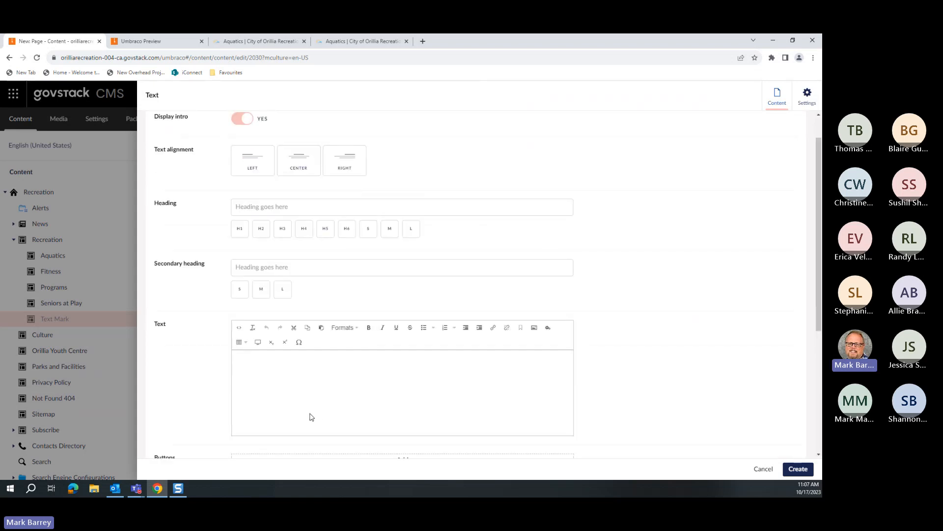
pyautogui.click(252, 153)
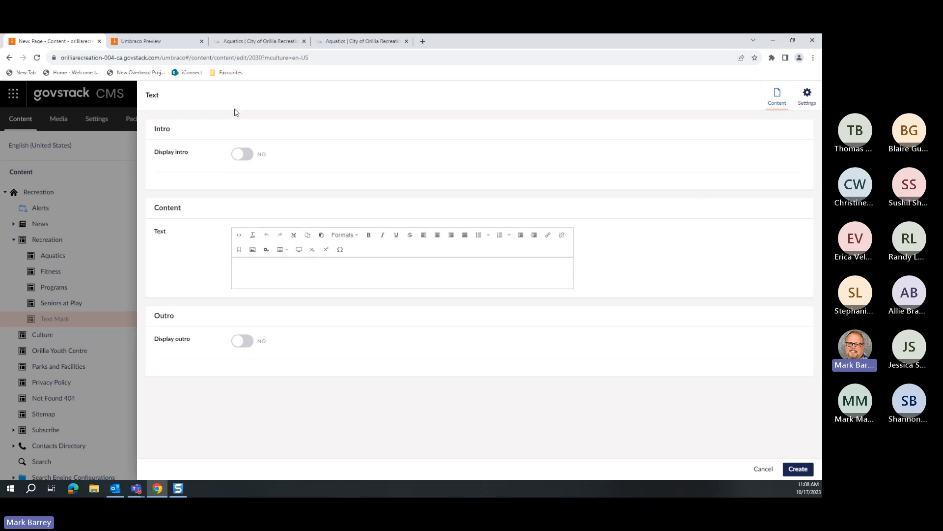
pyautogui.click(766, 468)
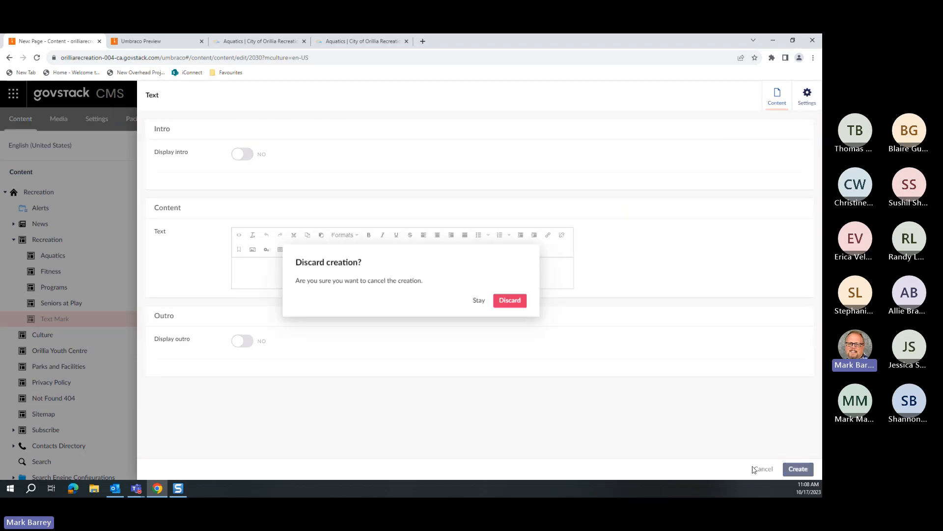
pyautogui.click(496, 302)
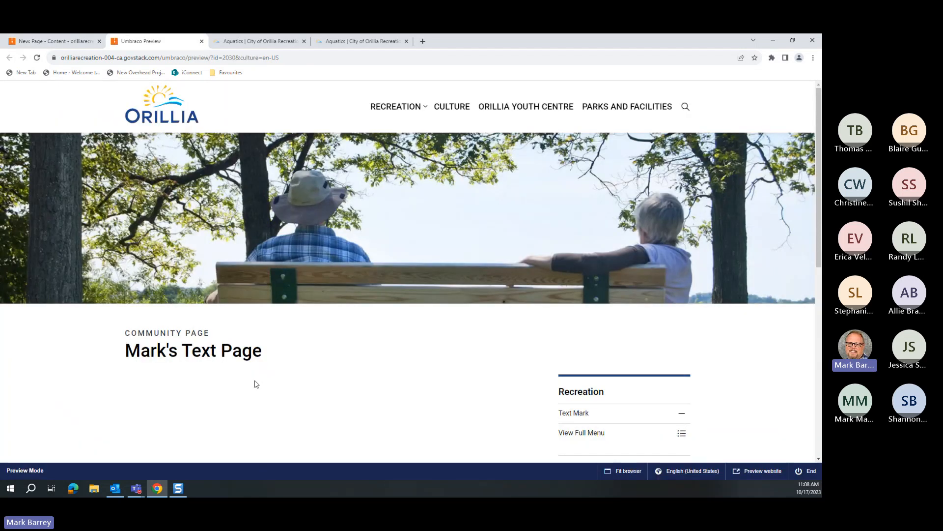
# - Add a Text component to the page's main content, with its intro displayed and the intro text aligned left
pyautogui.click(66, 44)
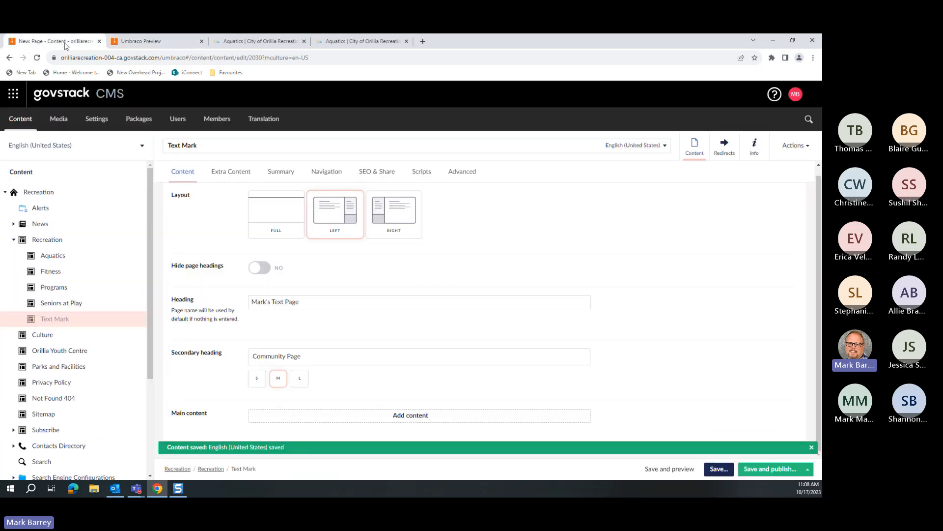
pyautogui.click(361, 415)
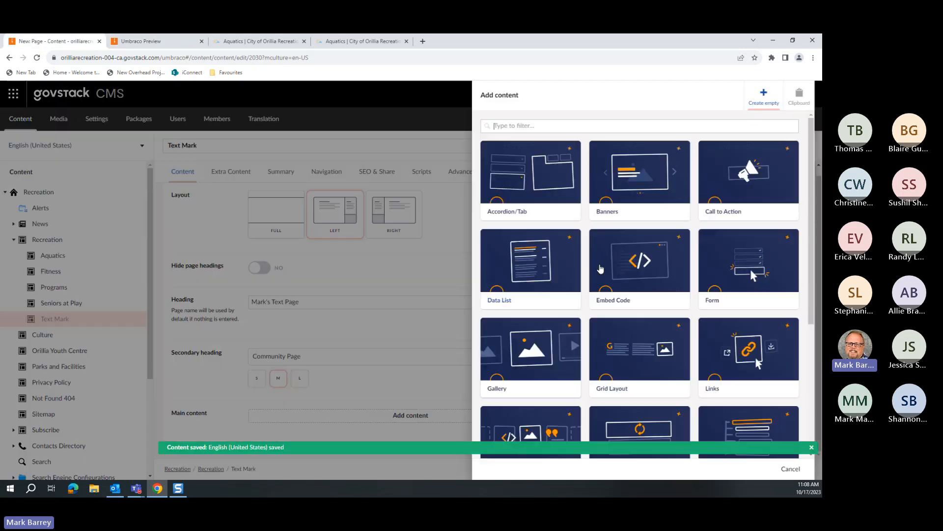
pyautogui.scroll(-4, 600, 268)
pyautogui.click(746, 330)
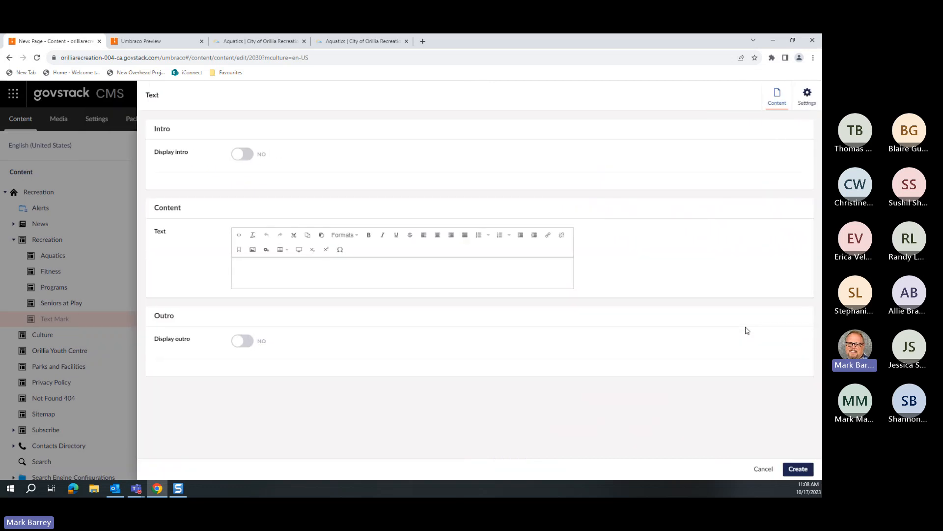
pyautogui.click(237, 155)
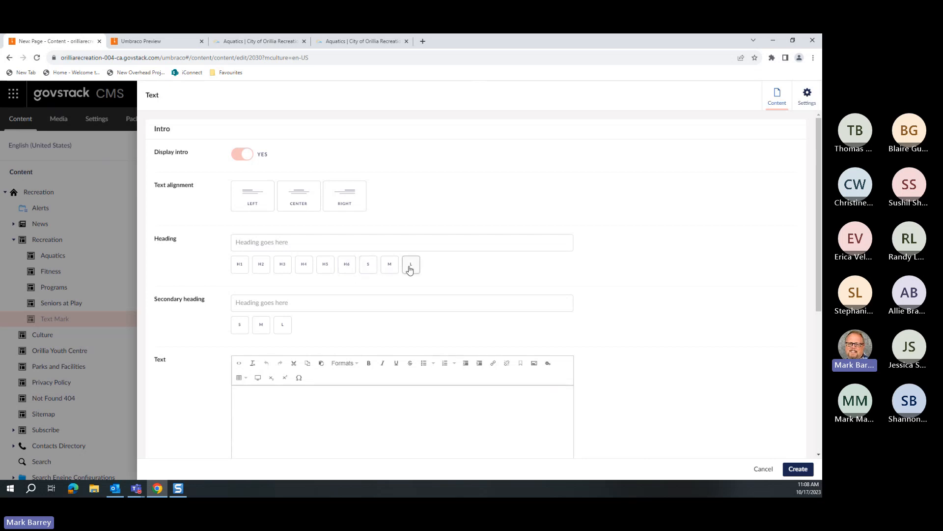
pyautogui.click(251, 200)
# - Set the intro heading to "Hobbies" at level H2, create the component, and save and preview the page
pyautogui.click(275, 242)
pyautogui.write('Ho')
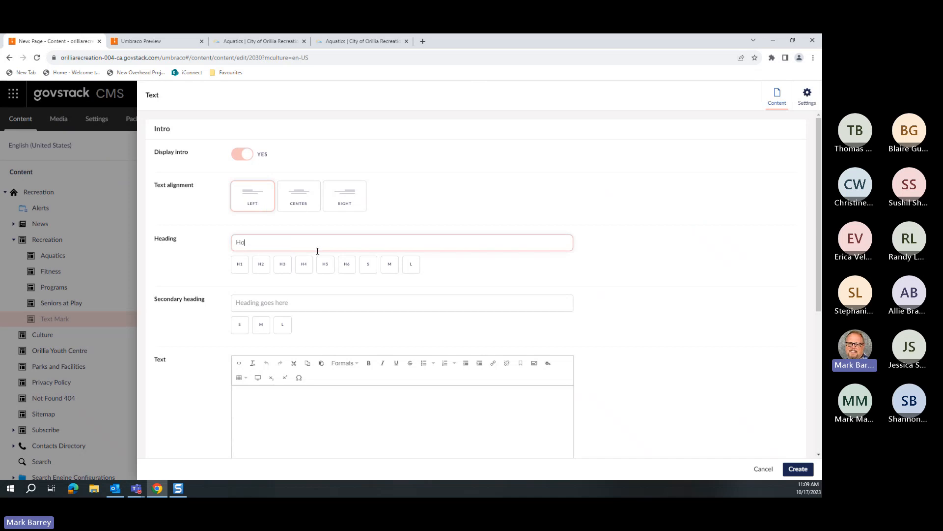
pyautogui.write('bbies')
pyautogui.click(261, 266)
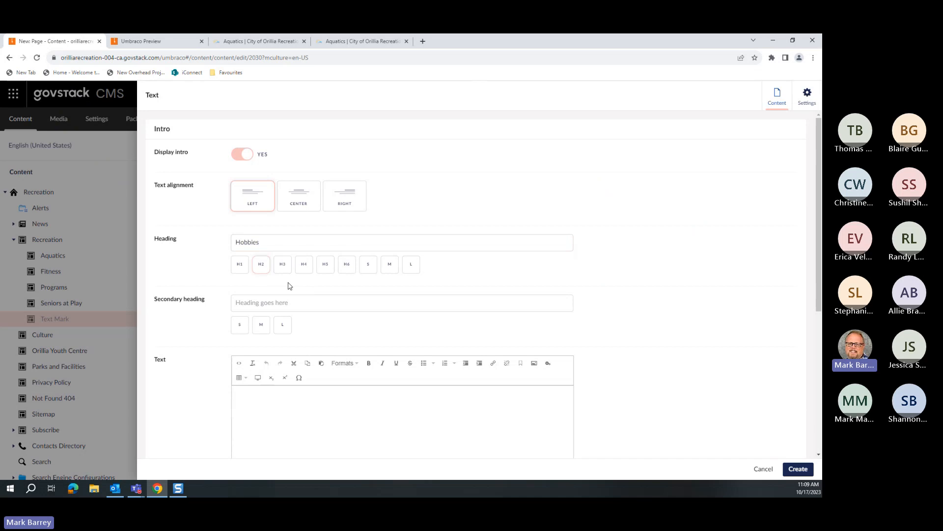
pyautogui.click(795, 471)
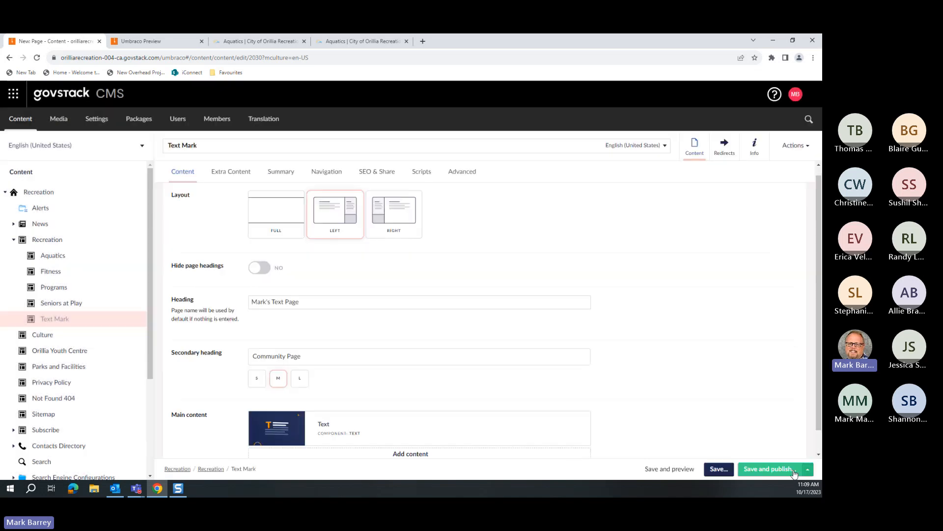
pyautogui.click(684, 469)
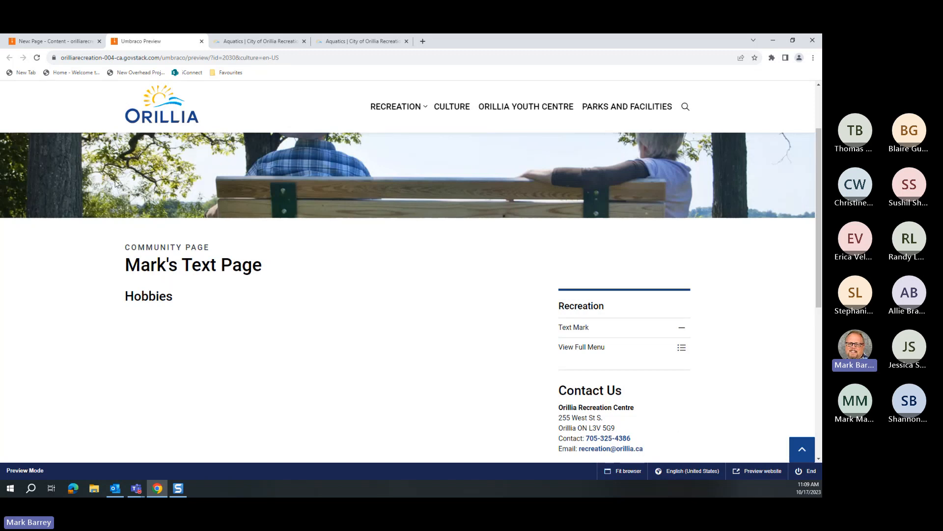
# - Return to the page editor and reopen the Text component in the main content for editing
pyautogui.click(47, 41)
pyautogui.scroll(-1, 284, 433)
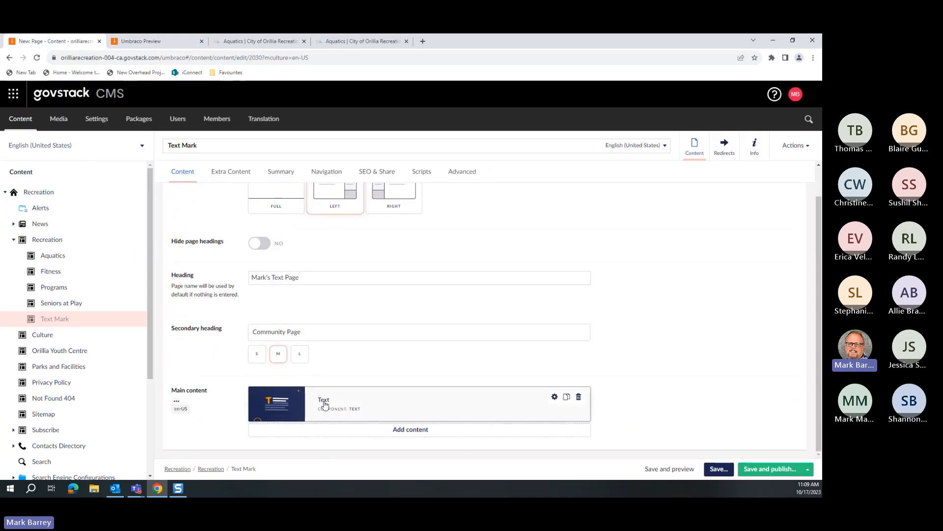
pyautogui.click(323, 404)
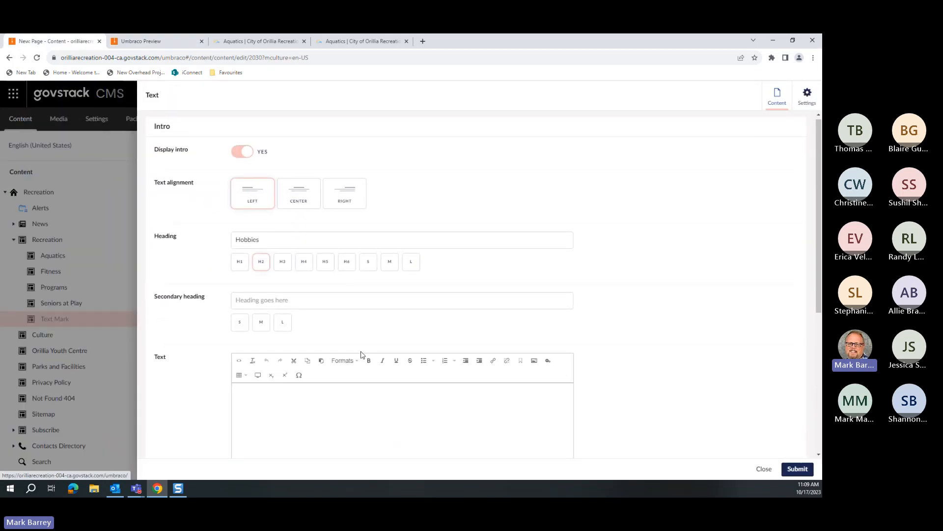
pyautogui.scroll(-5, 206, 397)
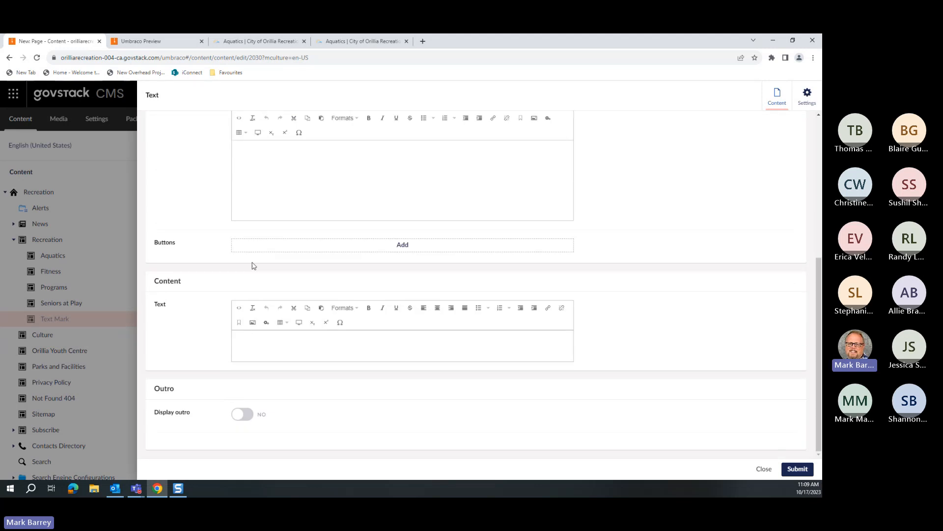
pyautogui.scroll(5, 252, 266)
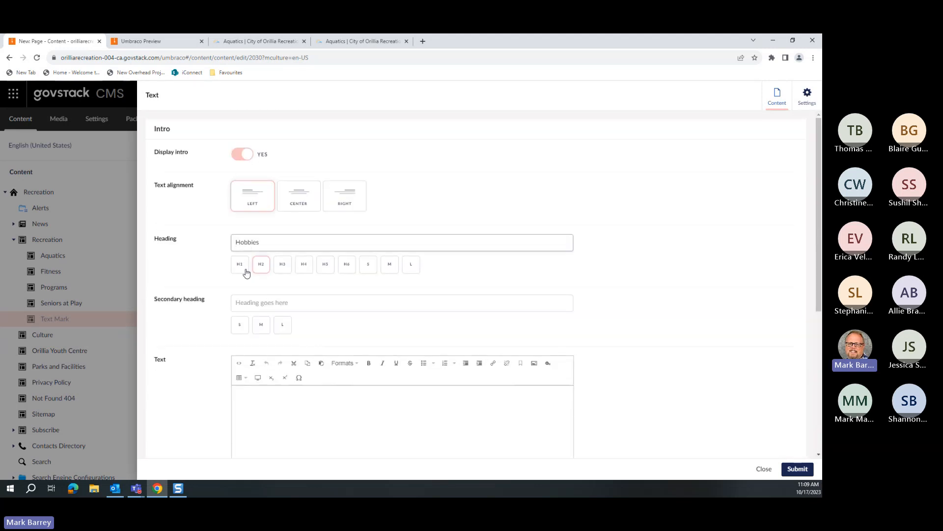
pyautogui.scroll(-5, 255, 305)
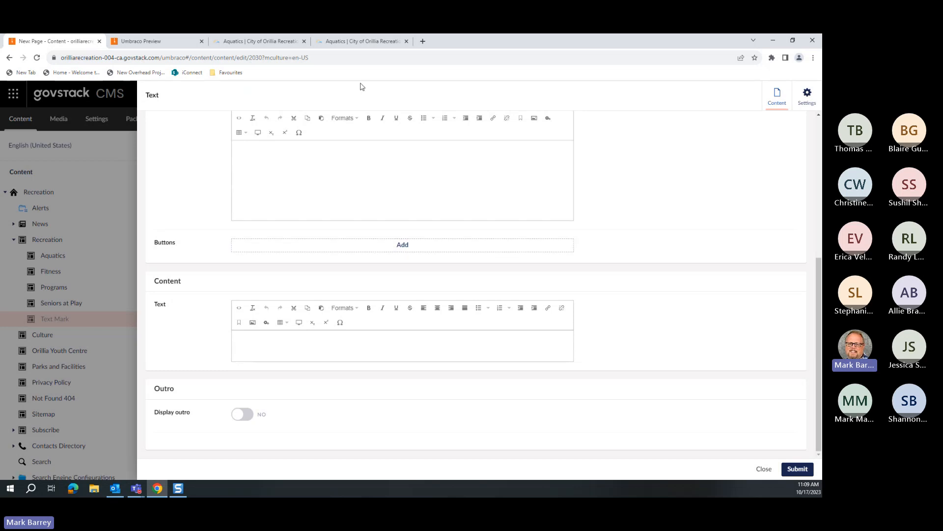
# - Search Google for "superheroes" in a new browser tab and open Wikipedia's Superhero article
pyautogui.click(422, 41)
pyautogui.click(231, 72)
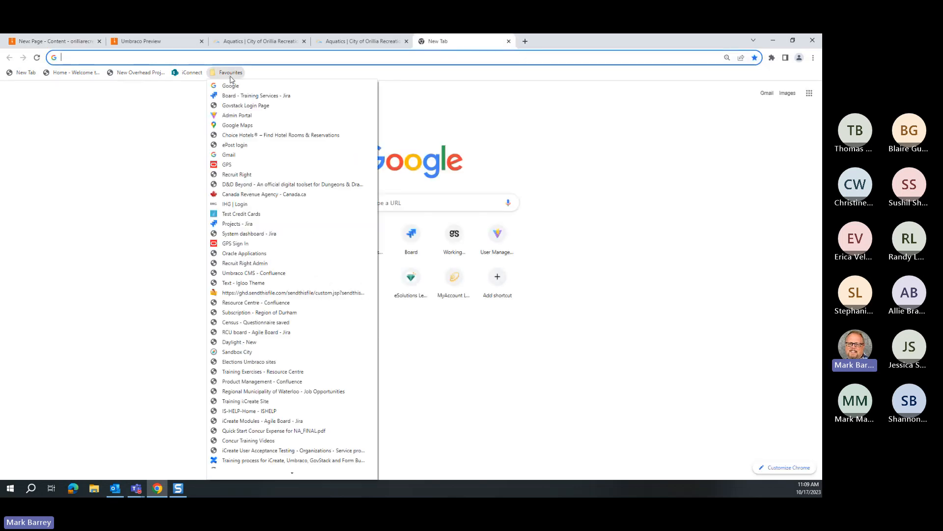
pyautogui.click(234, 86)
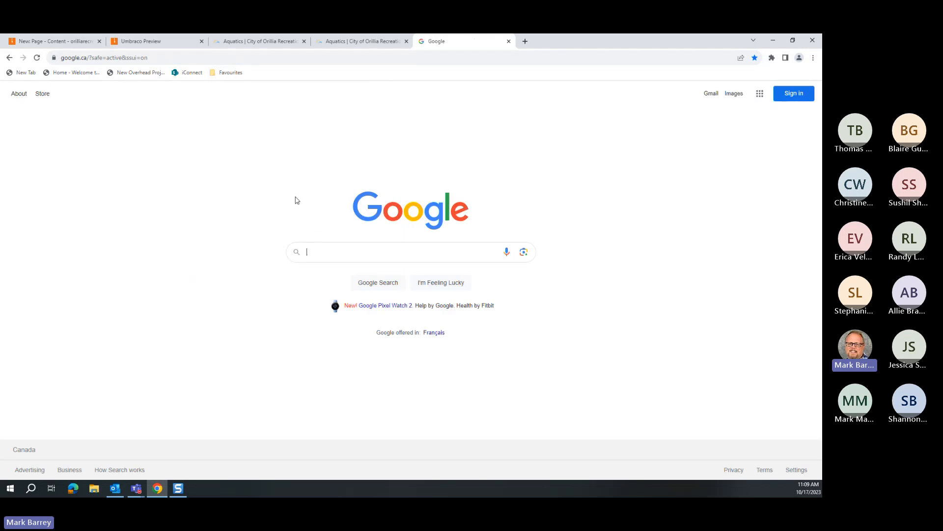
pyautogui.write('superheroes')
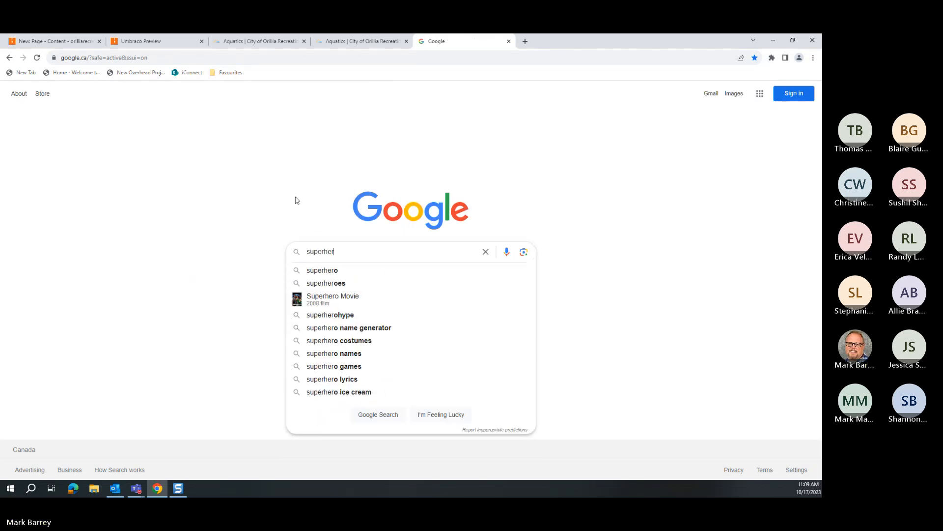
pyautogui.press('Return')
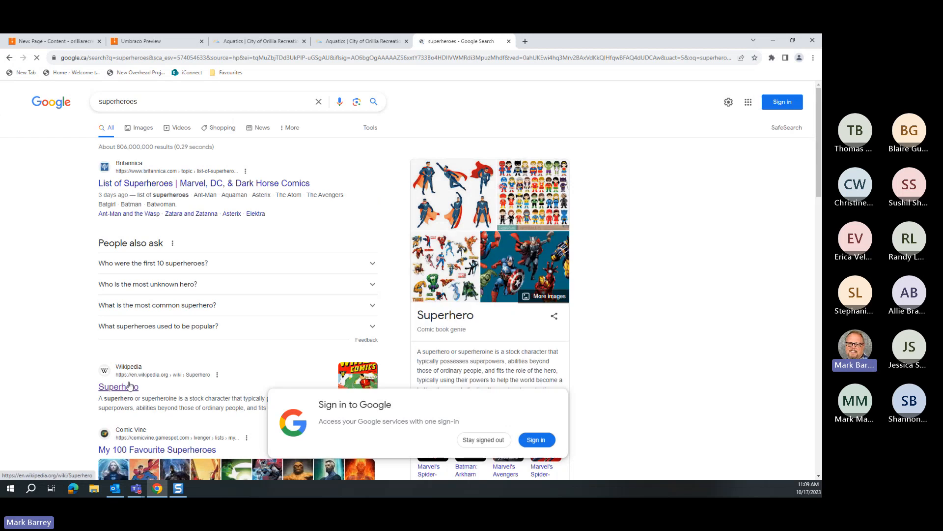
pyautogui.click(129, 387)
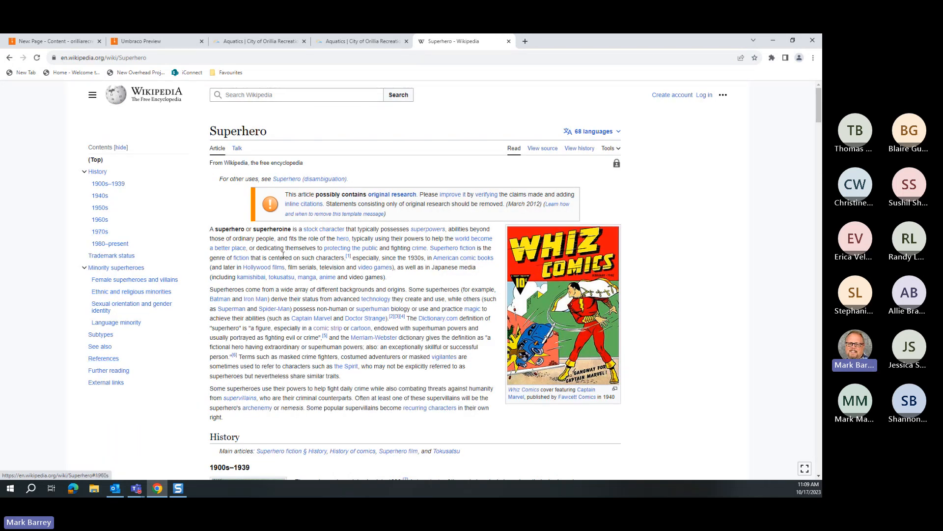
# - Copy the article's paragraph beginning "Superheroes come from a wide array" into the Text component's Content text
pyautogui.moveTo(354, 377); pyautogui.dragTo(211, 290)
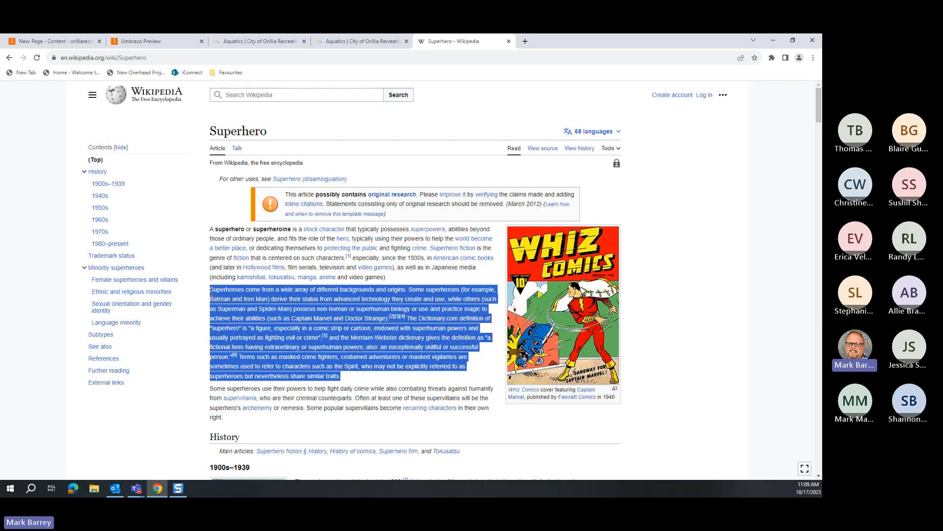
pyautogui.click(54, 41)
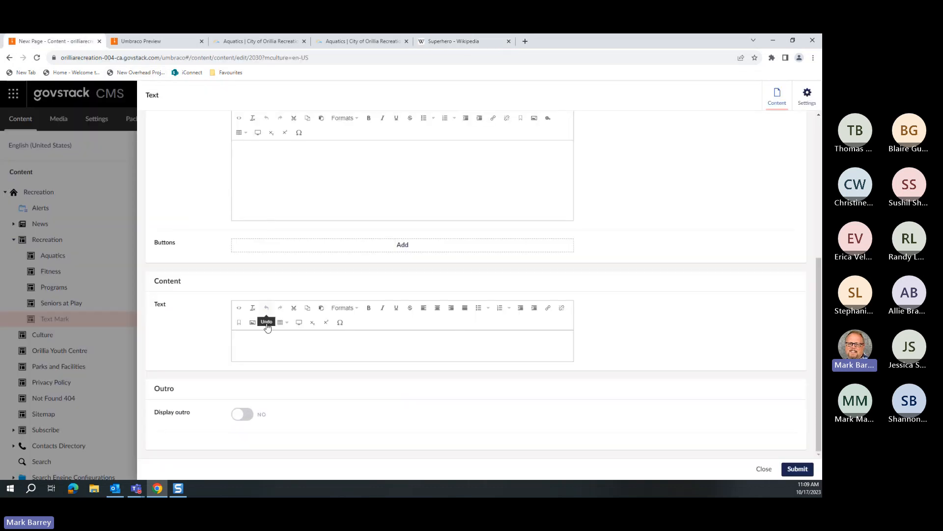
pyautogui.click(244, 337)
pyautogui.write('Superheroes come from a wide array of different backgrounds and origins. Some superheroes (for example, Batman and Iron Man) derive their status from advanced technology they create and use, while others (such as Superman and Spider-Man) possess non-human or superhuman biology or use and practice magic to achieve their abilities (such as Captain Marvel and Doctor Strange).[2][3] [4] The Dictionary.com definition of "superhero" is "a figure, especially in a comic strip or cartoon, endowed with superhuman powers and usually portrayed as fighting evil or crime",[5] and the Merriam-Webster dictionary gives the definition as "a fictional hero having extraordinary or superhuman powers; also: an exceptionally skillful or successful person."[6] Terms such as masked crime fighters, costumed adventurers or masked vigilantes are sometimes used to refer to characters such as the Spirit, who may not be explicitly referred to as superheroes but nevertheless share similar traits.')
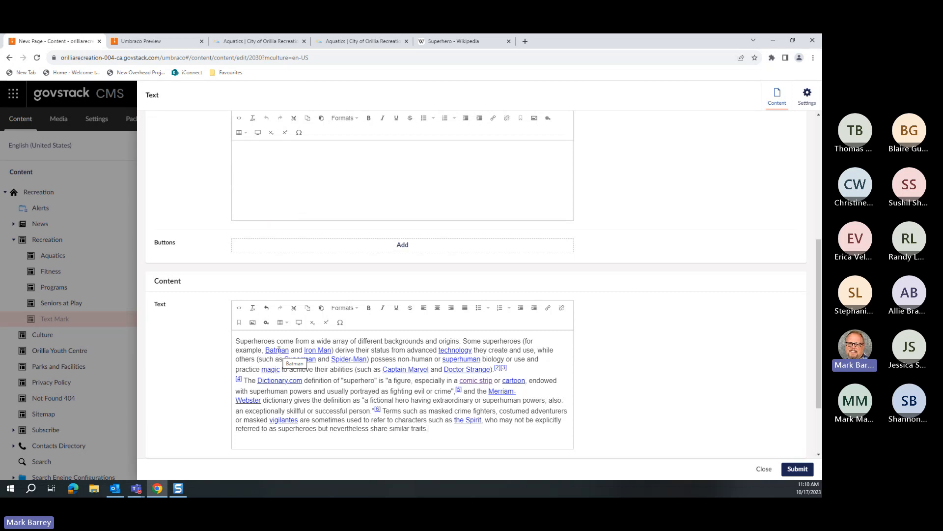
# - Insert a separate line reading "Superheroes" above the paragraph in the Text component's Content text
pyautogui.scroll(3, 279, 348)
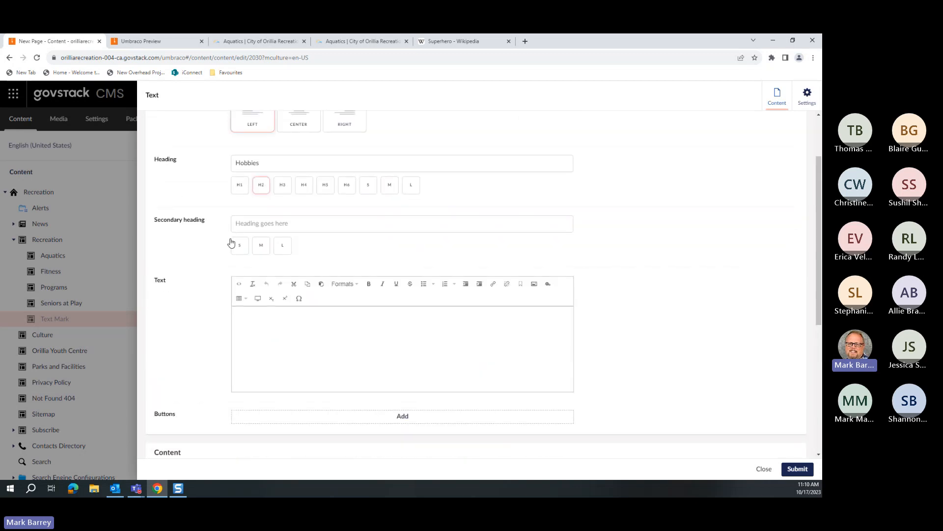
pyautogui.click(254, 189)
pyautogui.click(256, 170)
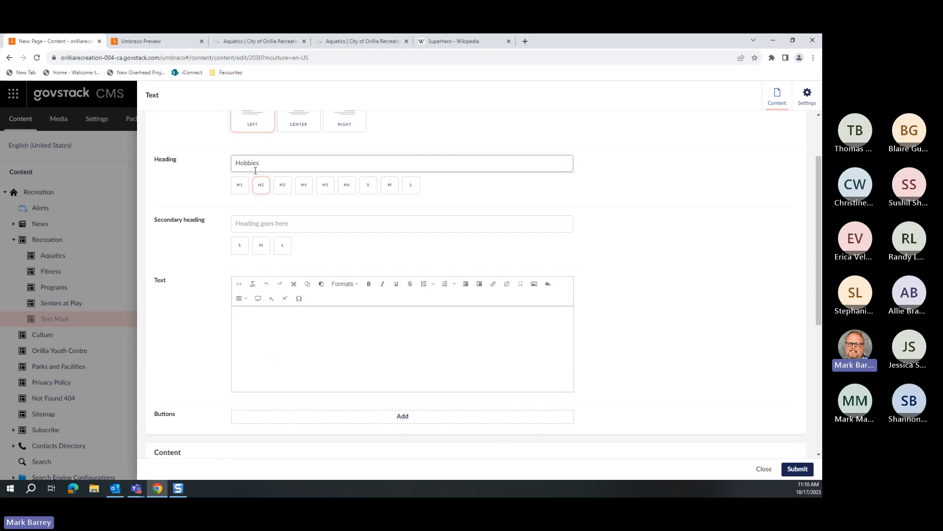
pyautogui.scroll(-4, 292, 265)
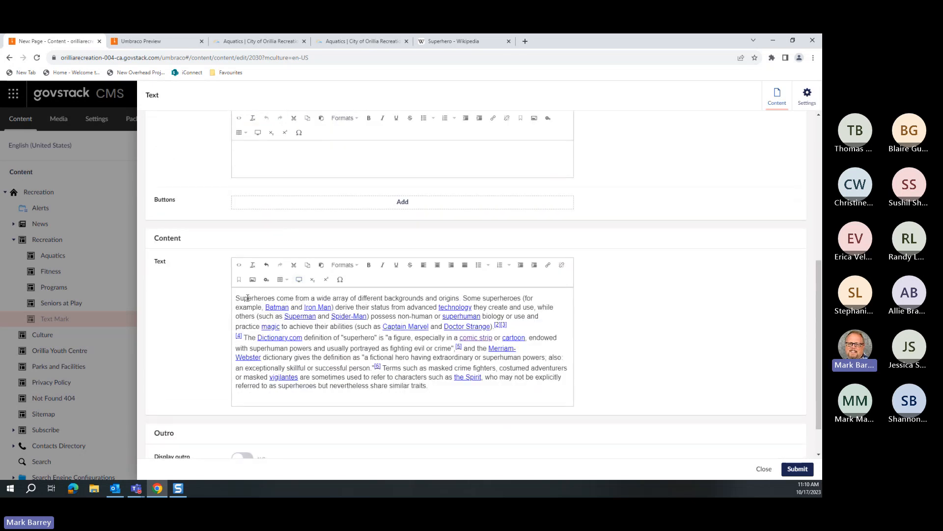
pyautogui.click(237, 299)
pyautogui.press('Return')
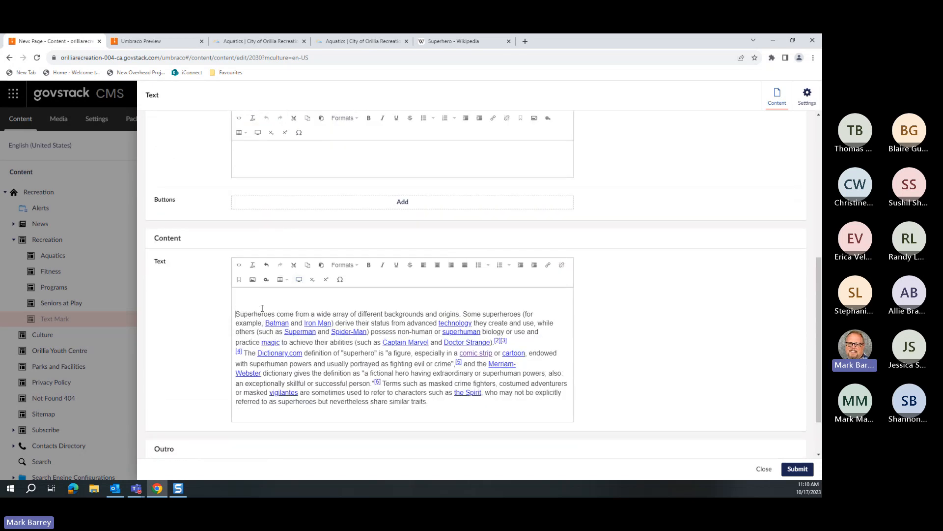
pyautogui.write('Superher')
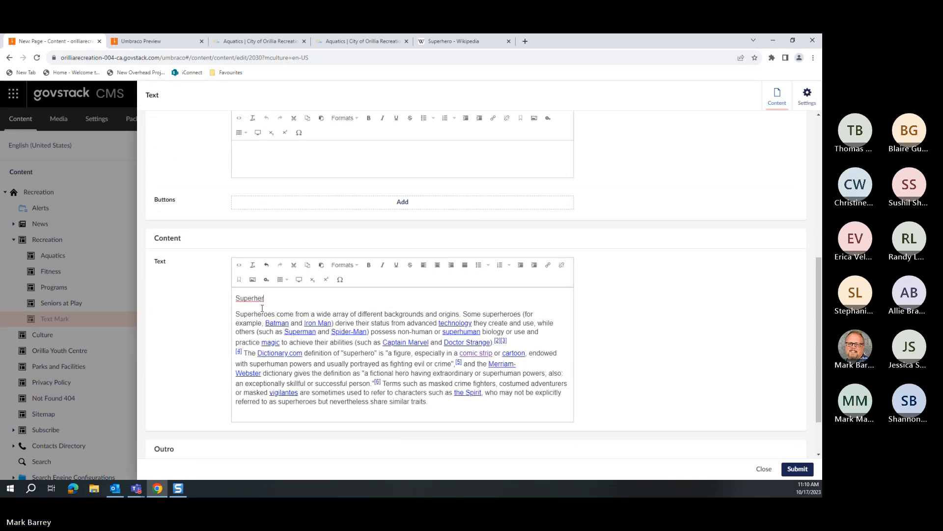
pyautogui.write('oes')
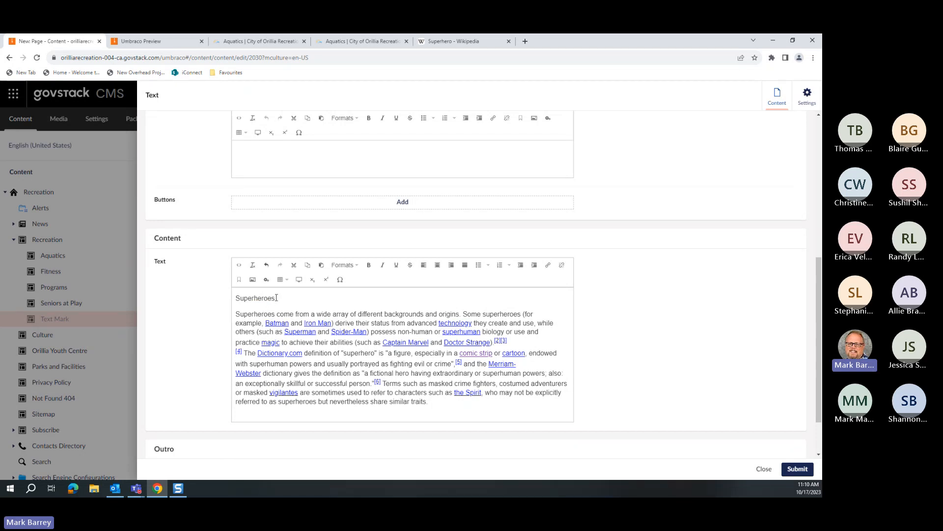
# - Format the "Superheroes" line in the Content text as Heading 3 (h3)
pyautogui.click(344, 265)
pyautogui.moveTo(360, 281)
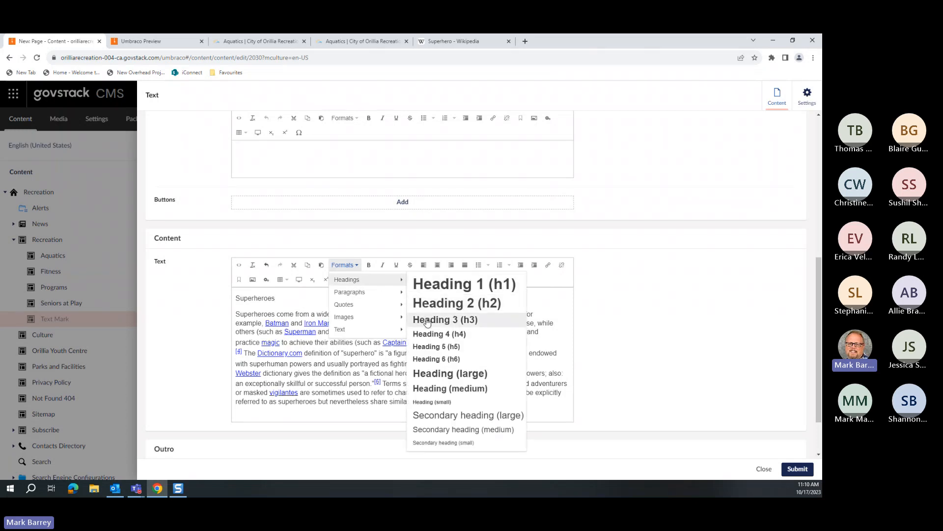
pyautogui.click(427, 320)
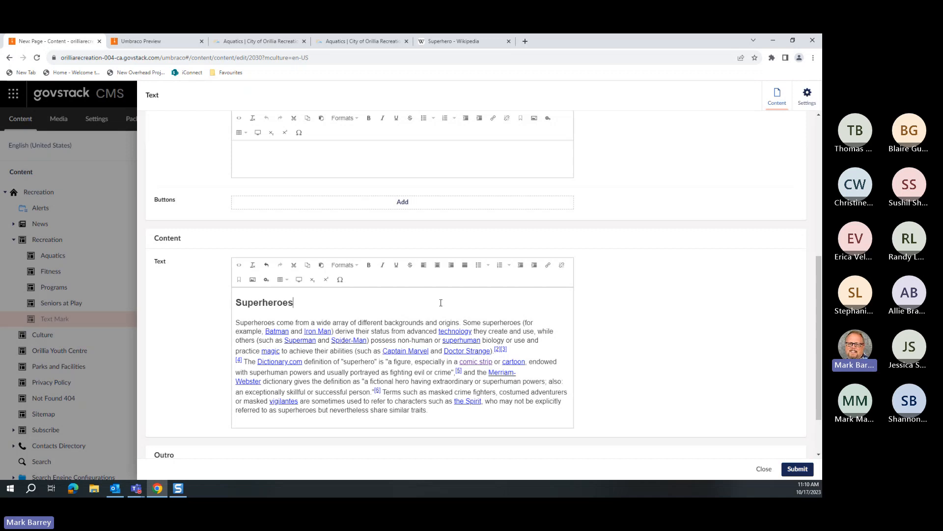
# - Submit the Text component's changes, and save and preview the page with its "Superheroes" heading
pyautogui.scroll(5, 437, 300)
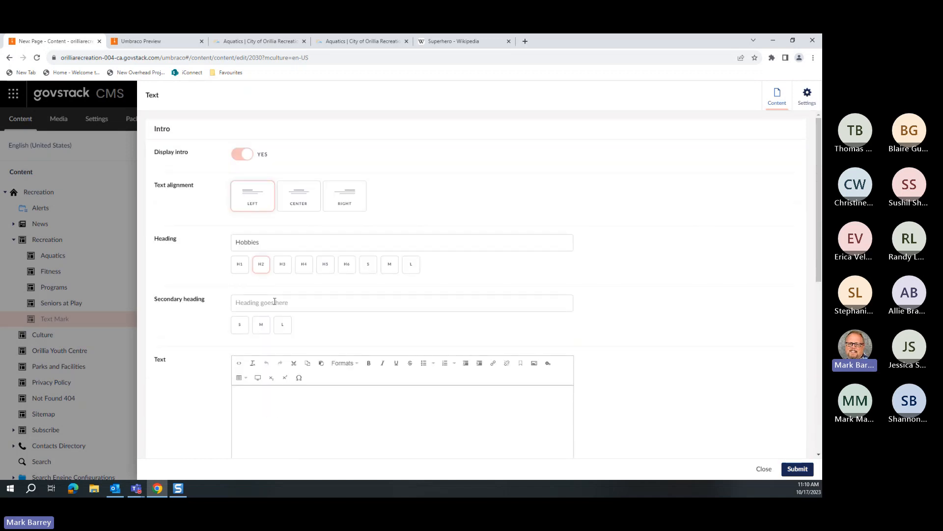
pyautogui.scroll(-5, 295, 289)
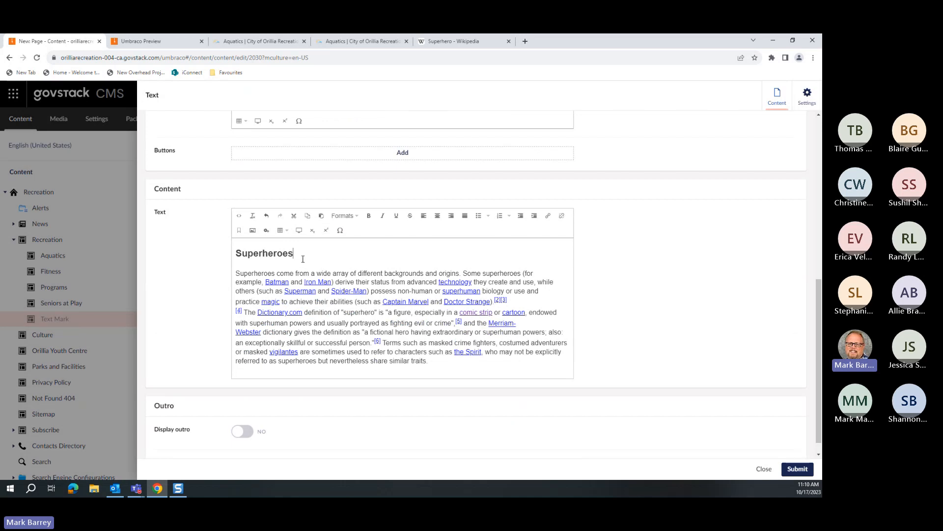
pyautogui.click(796, 469)
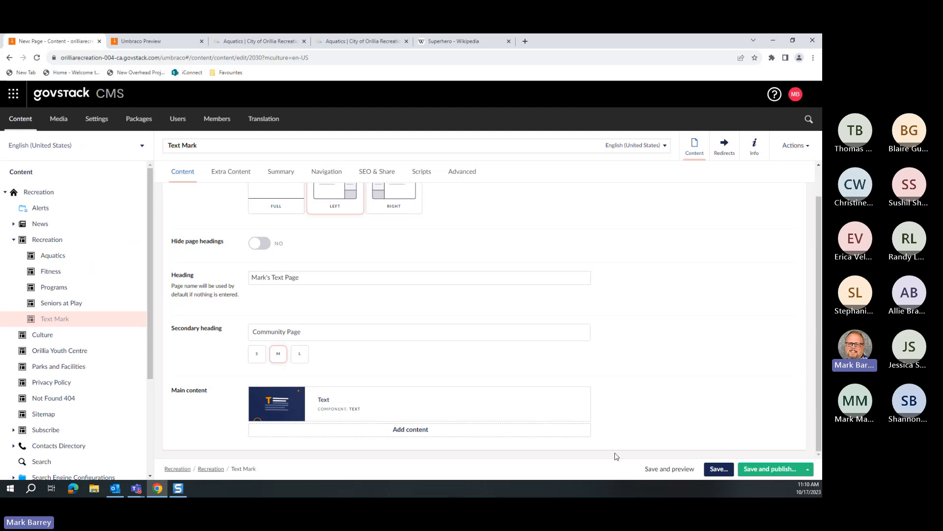
pyautogui.scroll(-4, 463, 367)
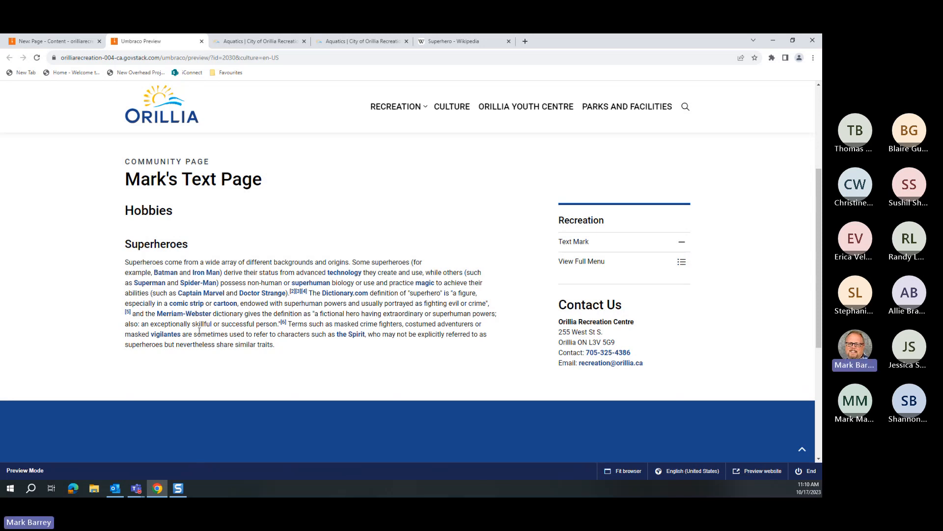
# - Return to the page editor and reopen the Text component at its intro text
pyautogui.click(54, 41)
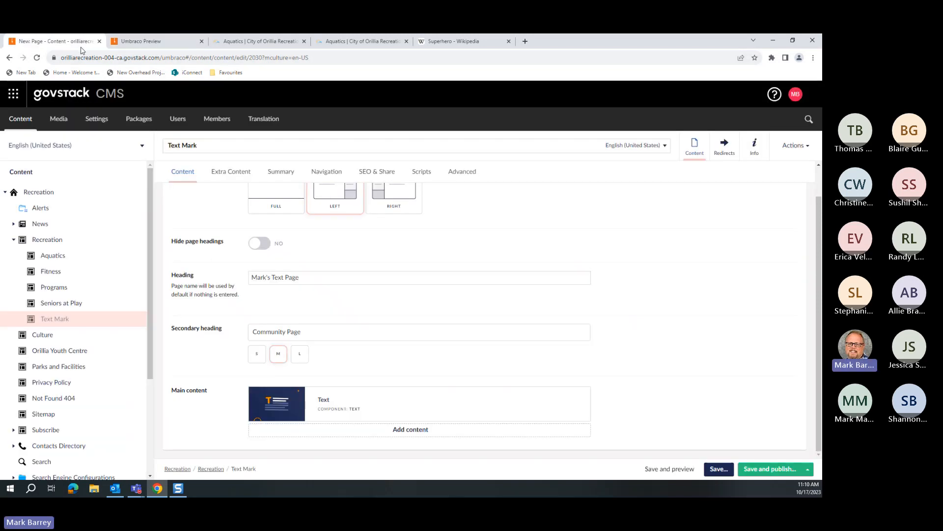
pyautogui.click(327, 402)
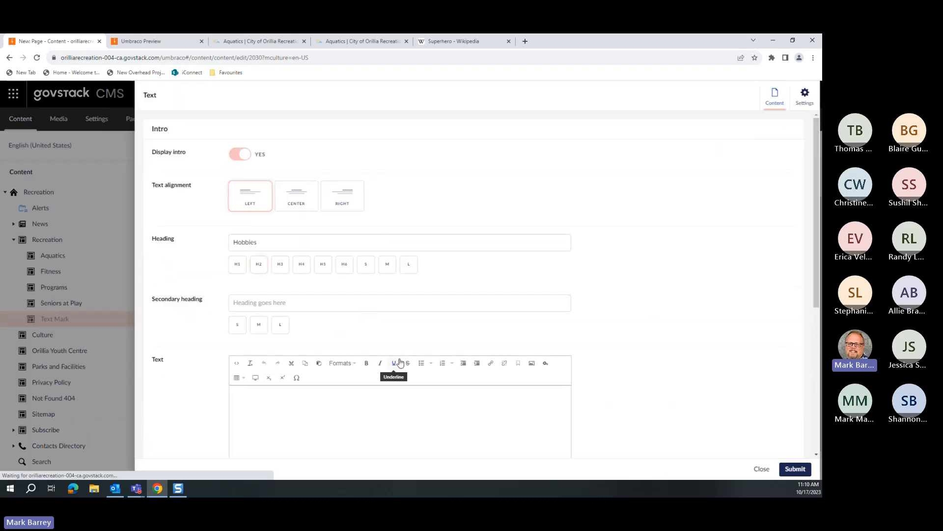
pyautogui.scroll(-5, 401, 363)
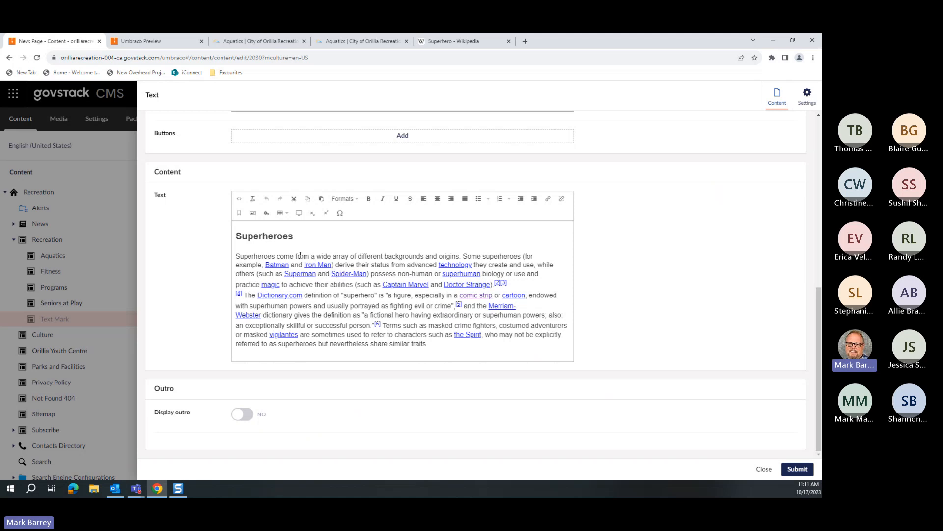
pyautogui.scroll(1, 300, 255)
pyautogui.scroll(6, 300, 255)
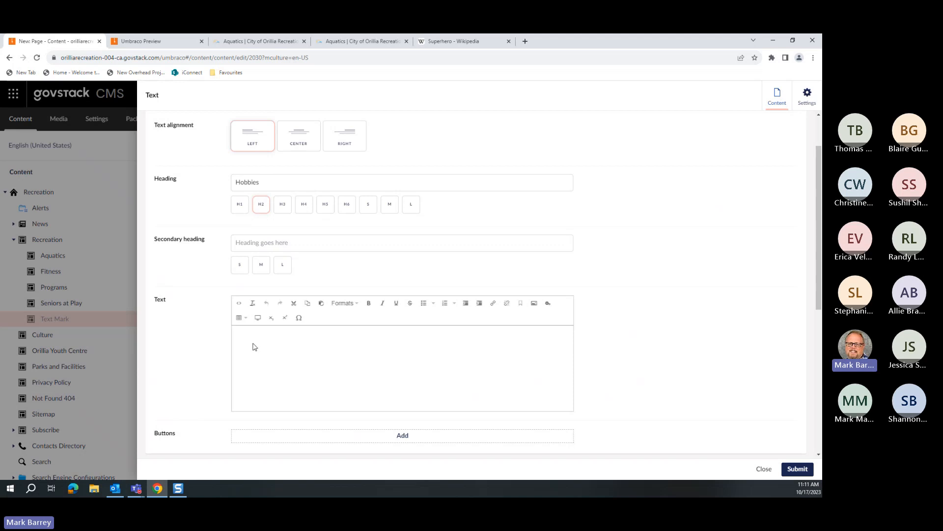
# - Copy the Wikipedia Superhero paragraph beginning "Some superheroes use their powers" into the Text component's intro text
pyautogui.click(462, 41)
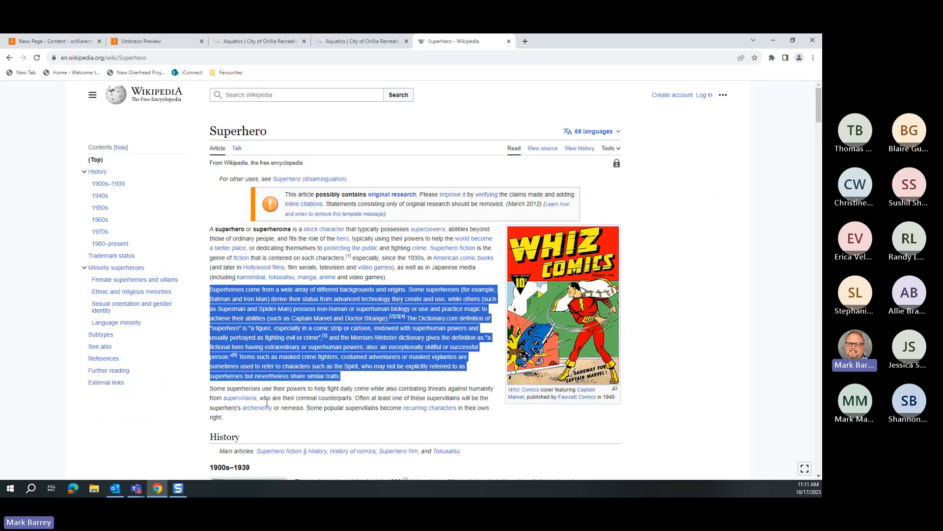
pyautogui.moveTo(235, 418); pyautogui.dragTo(209, 392)
pyautogui.hotkey('ctrl', 'c')
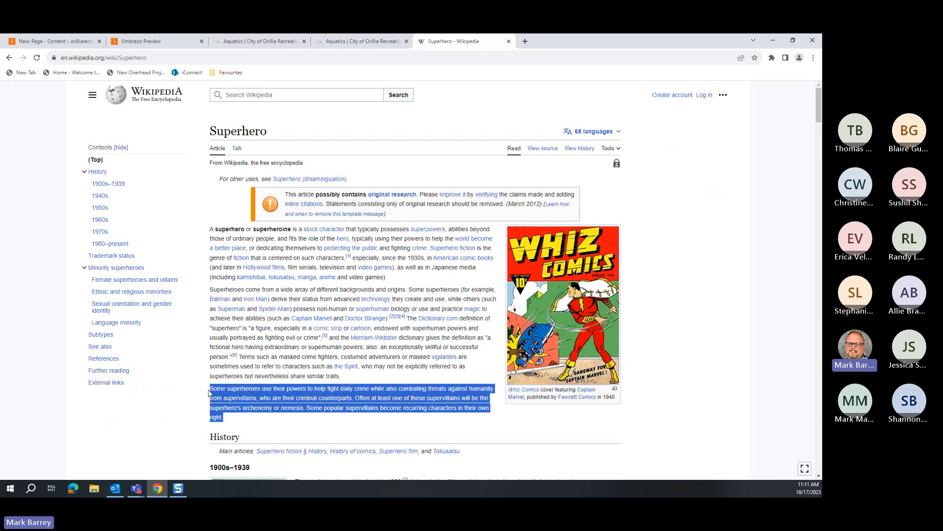
pyautogui.click(59, 41)
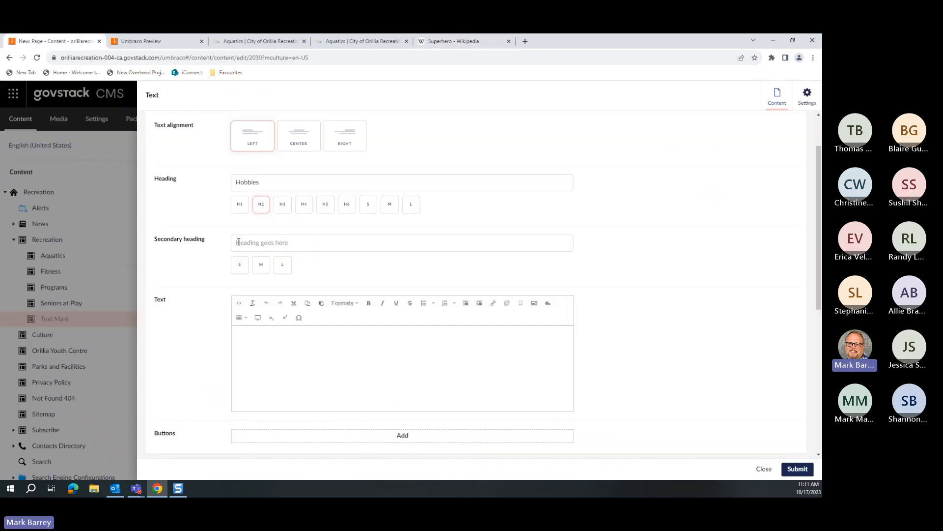
pyautogui.click(255, 335)
pyautogui.hotkey('ctrl', 'v')
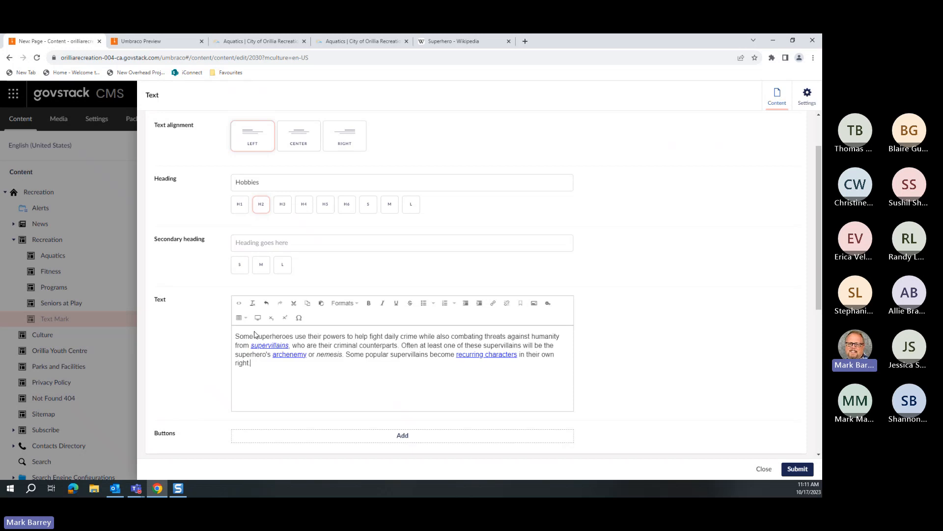
# - Submit the Text component with its intro paragraph, and save and preview the page down to the body text
pyautogui.scroll(-1, 739, 423)
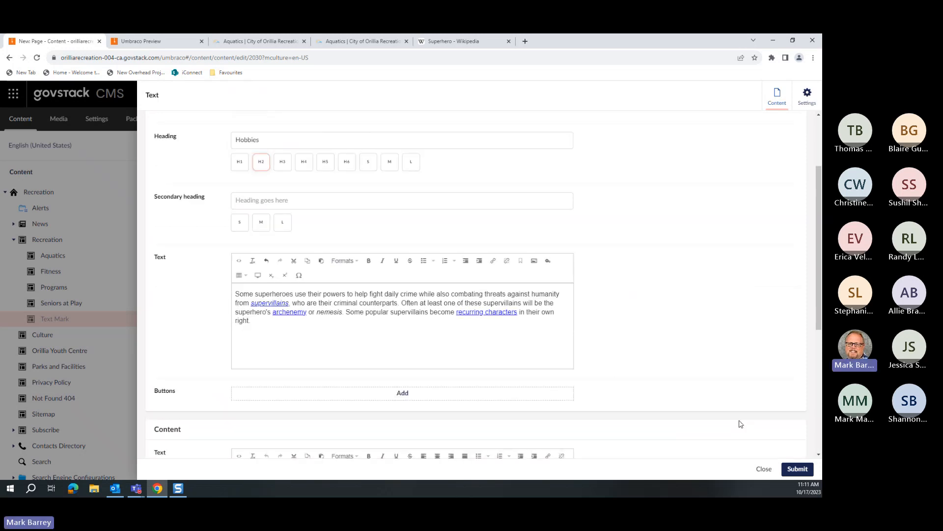
pyautogui.click(799, 470)
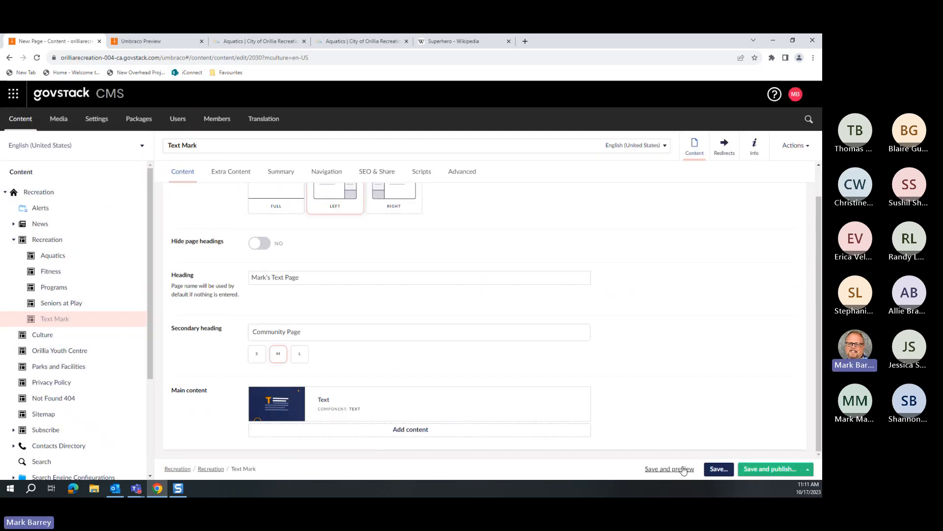
pyautogui.click(683, 470)
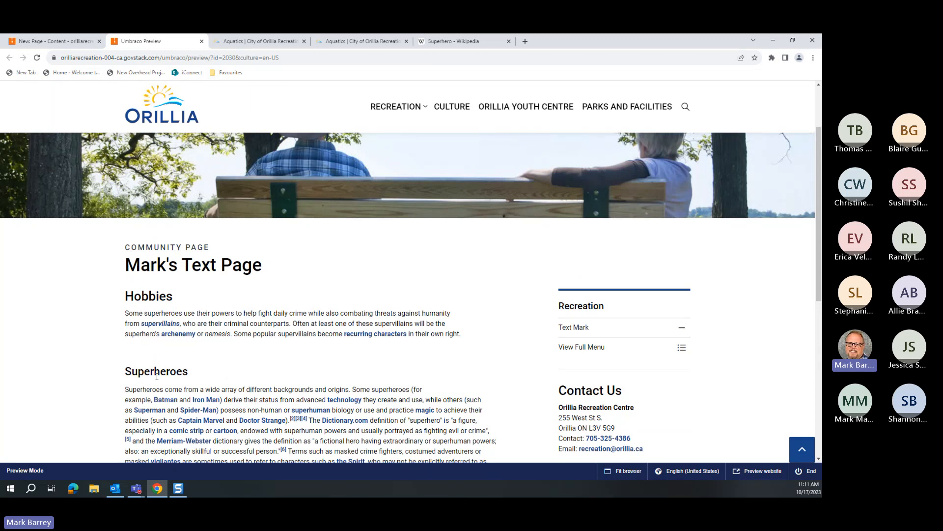
pyautogui.scroll(-1, 157, 376)
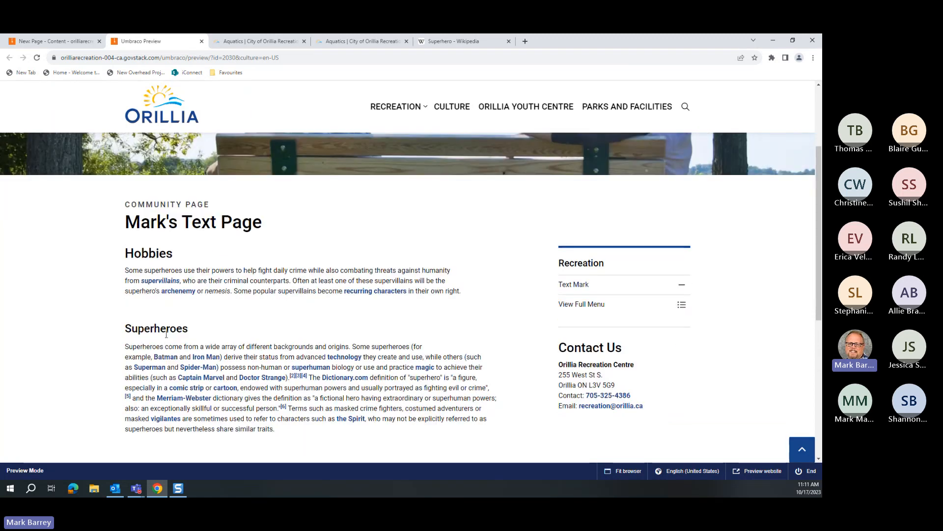
pyautogui.scroll(-1, 166, 334)
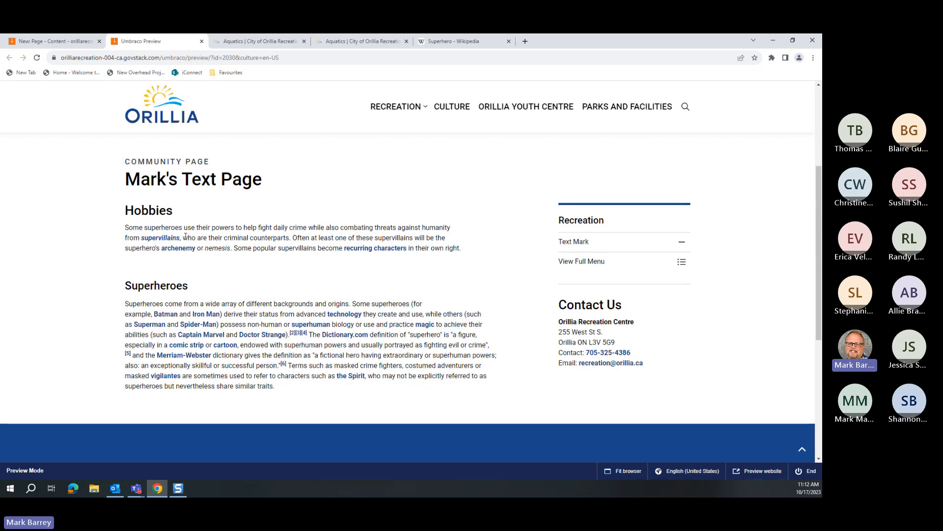
# - Reopen the Text component from the page editor and clear the formatting of the Content paragraph beneath the "Superheroes" heading
pyautogui.click(52, 40)
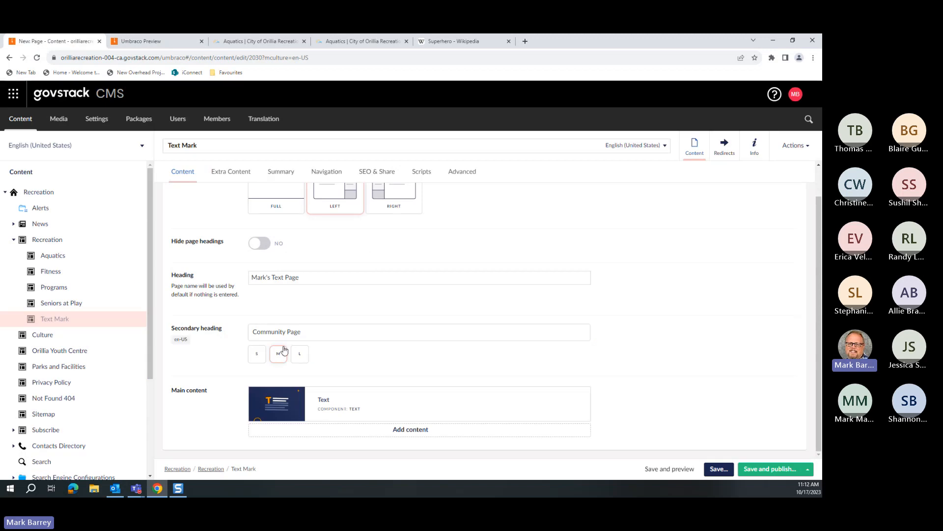
pyautogui.click(337, 393)
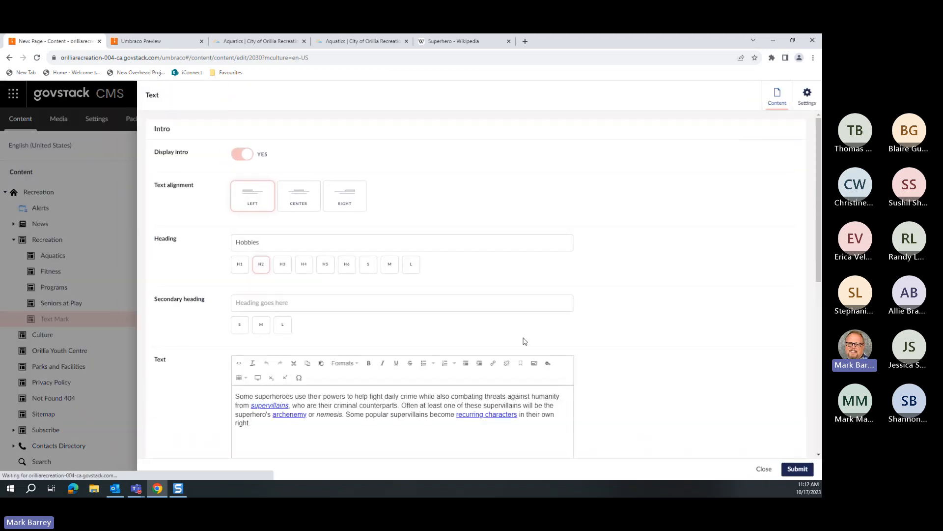
pyautogui.scroll(-3, 528, 337)
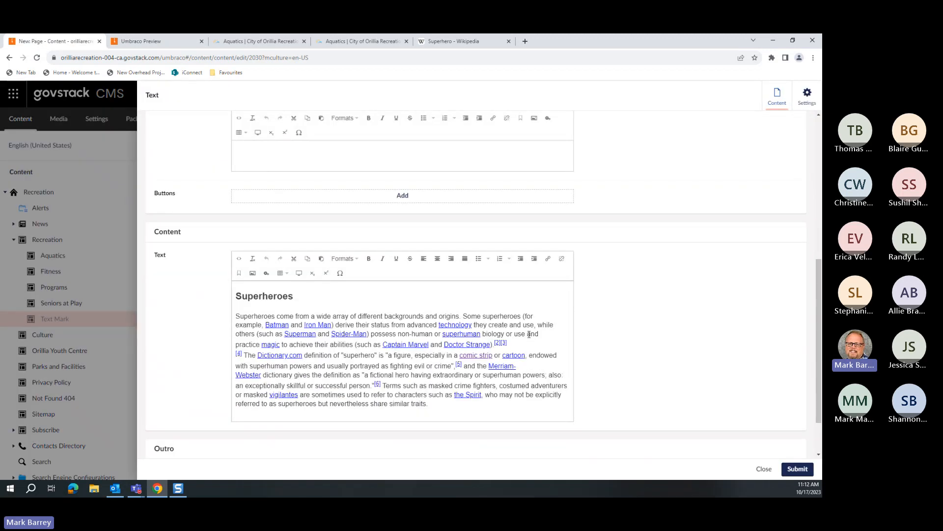
pyautogui.scroll(2, 529, 334)
pyautogui.scroll(-2, 521, 344)
pyautogui.moveTo(434, 408); pyautogui.dragTo(236, 311)
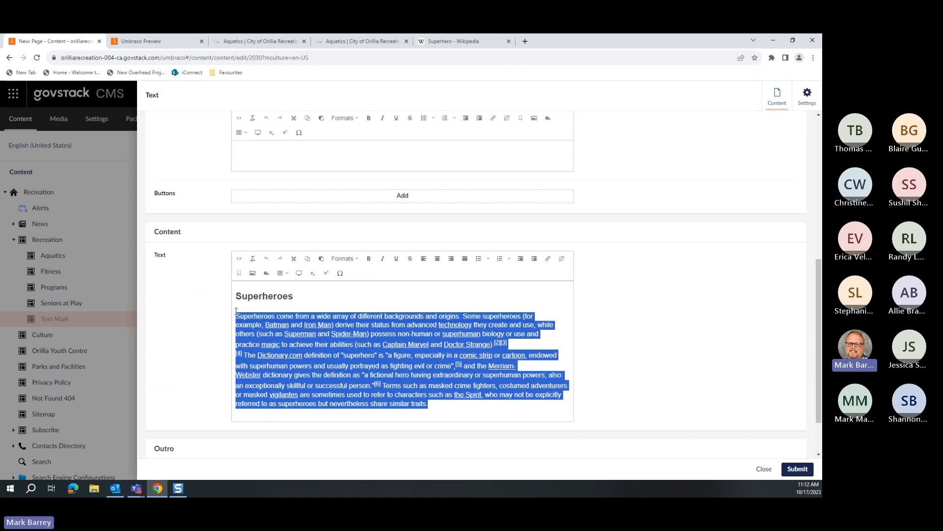
pyautogui.click(253, 264)
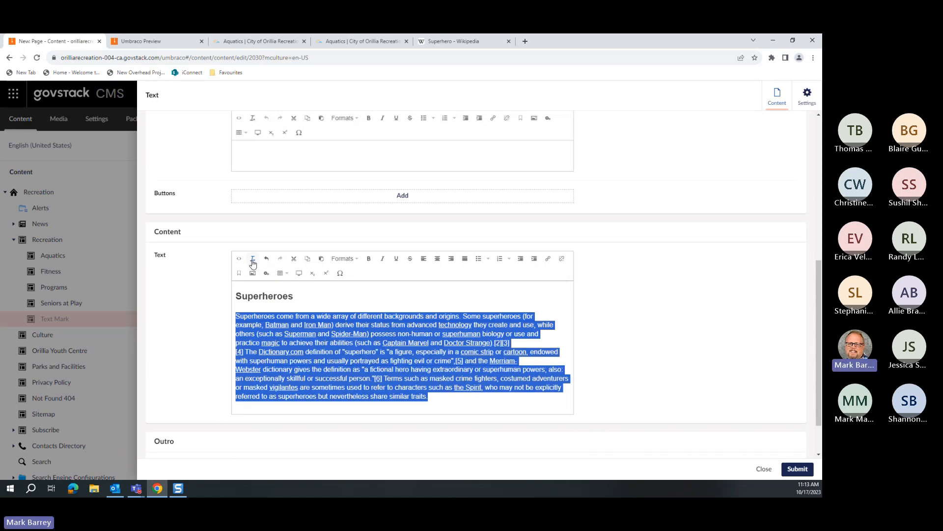
pyautogui.click(433, 396)
# - Clear the formatting of the intro text paragraph beginning "Some superheroes use their powers", and reselect the whole paragraph
pyautogui.scroll(4, 433, 396)
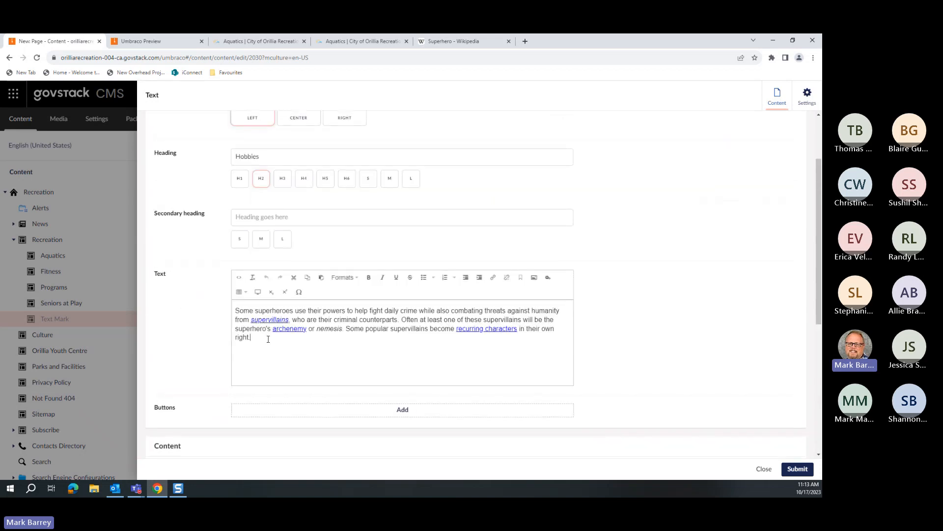
pyautogui.moveTo(267, 338); pyautogui.dragTo(236, 308)
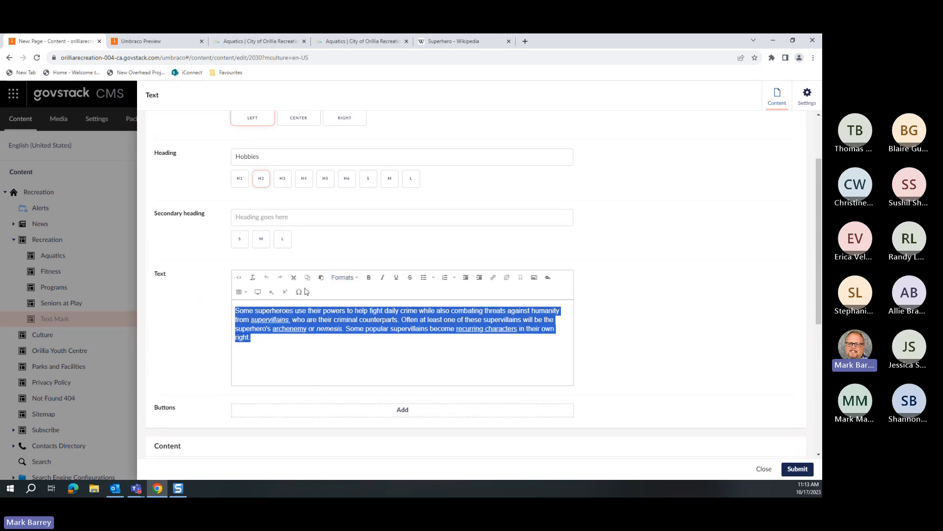
pyautogui.click(253, 277)
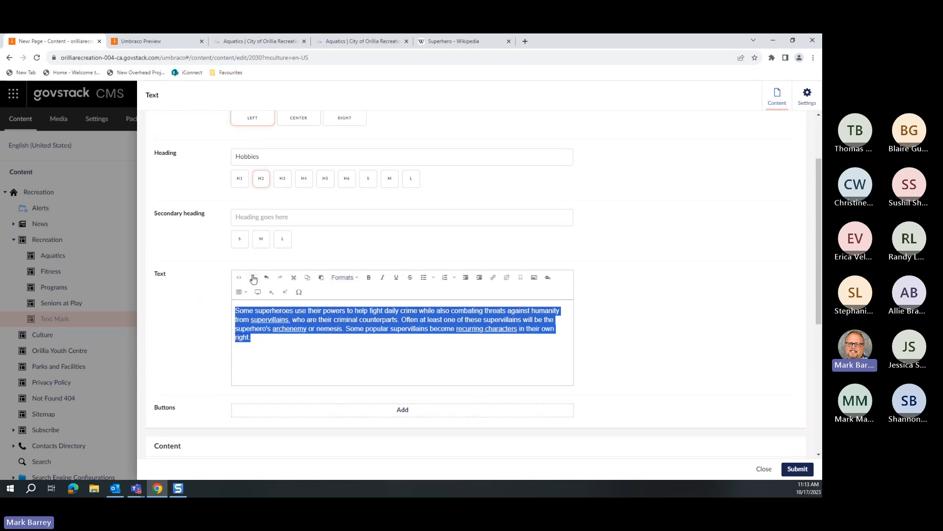
pyautogui.click(291, 341)
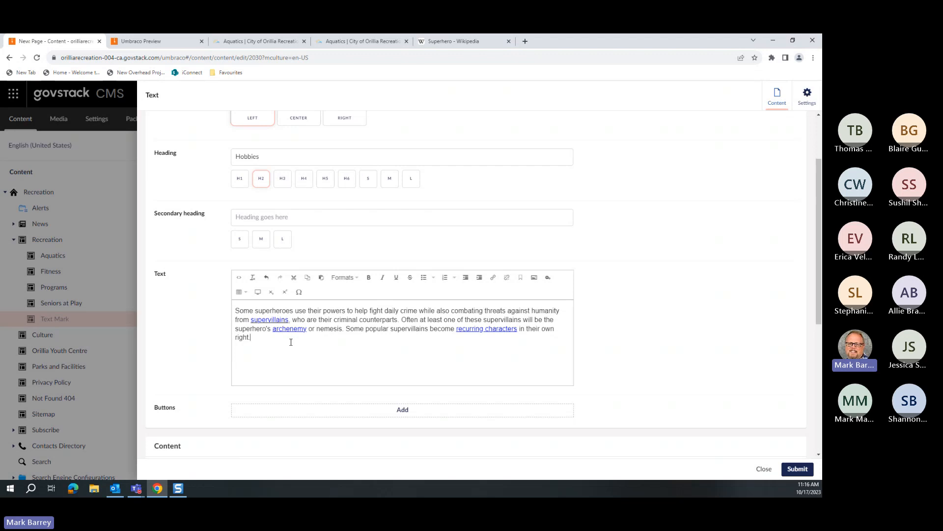
pyautogui.moveTo(291, 342); pyautogui.dragTo(234, 308)
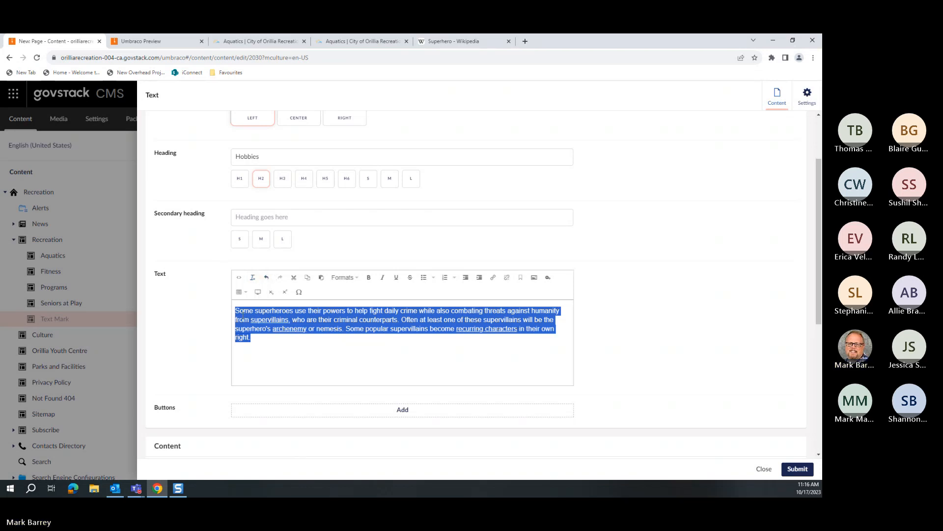
# - Review the Text component's intro and Content text fields, including the format categories available for the Content text
pyautogui.click(271, 345)
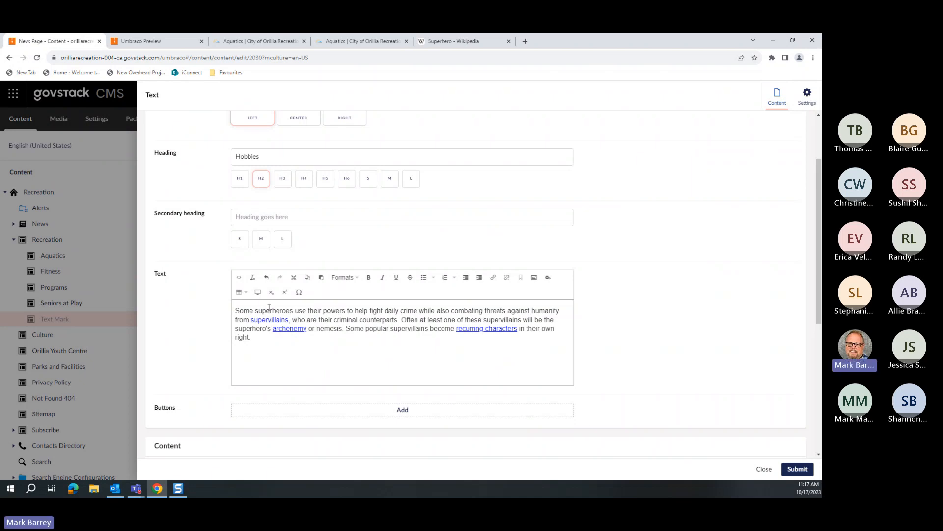
pyautogui.scroll(-1, 302, 360)
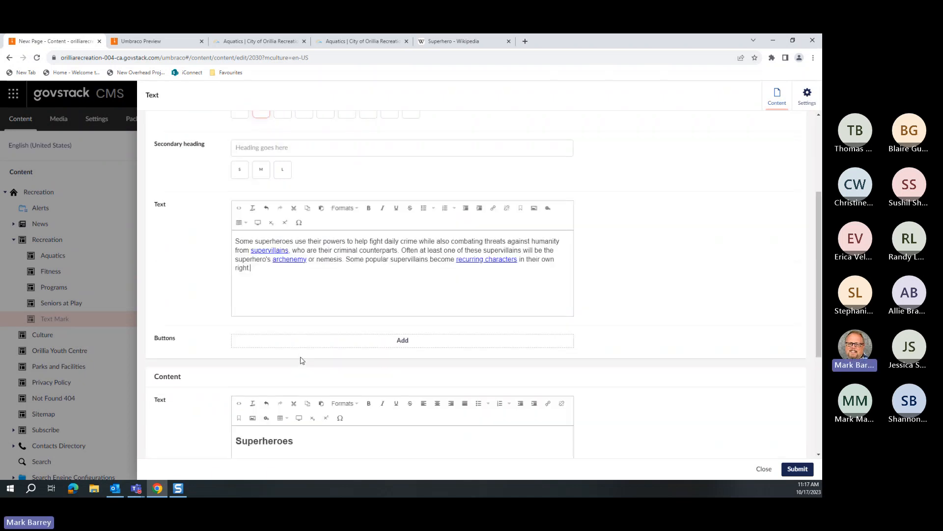
pyautogui.scroll(-3, 302, 360)
pyautogui.scroll(5, 326, 315)
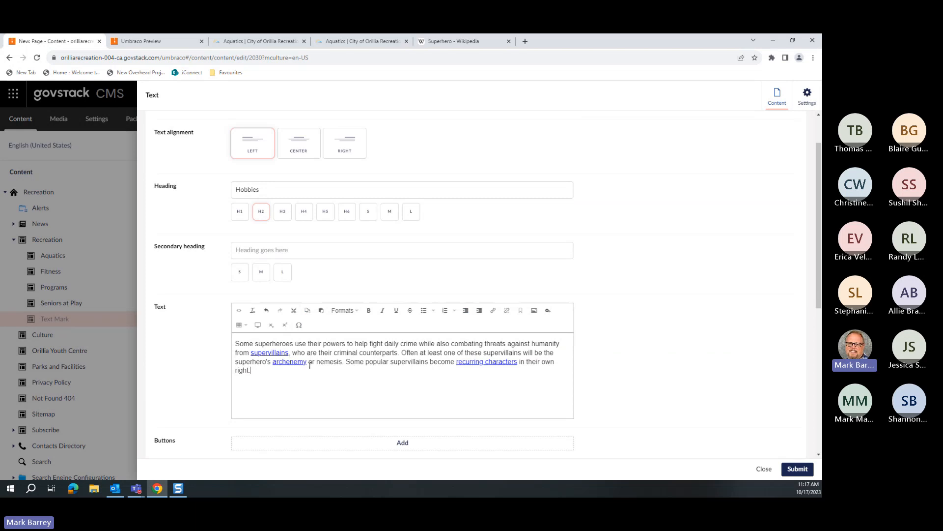
pyautogui.scroll(-4, 304, 363)
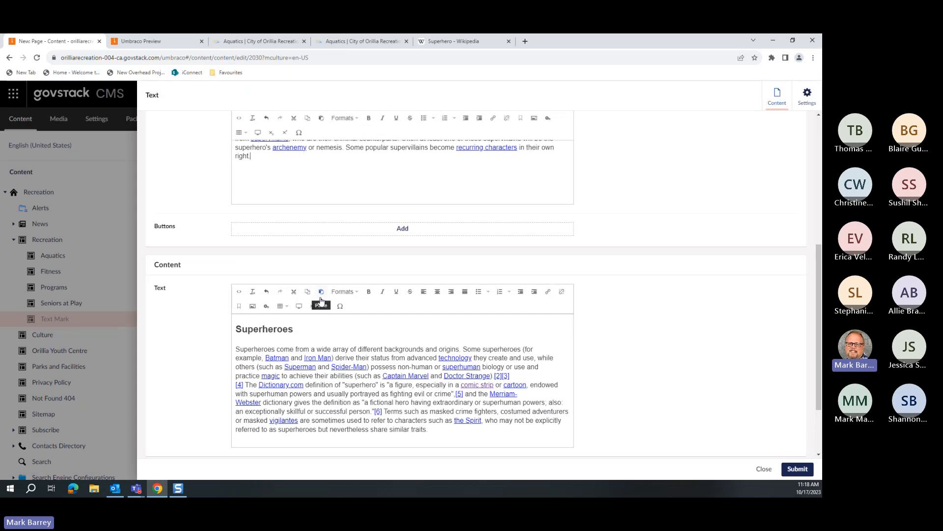
pyautogui.click(357, 295)
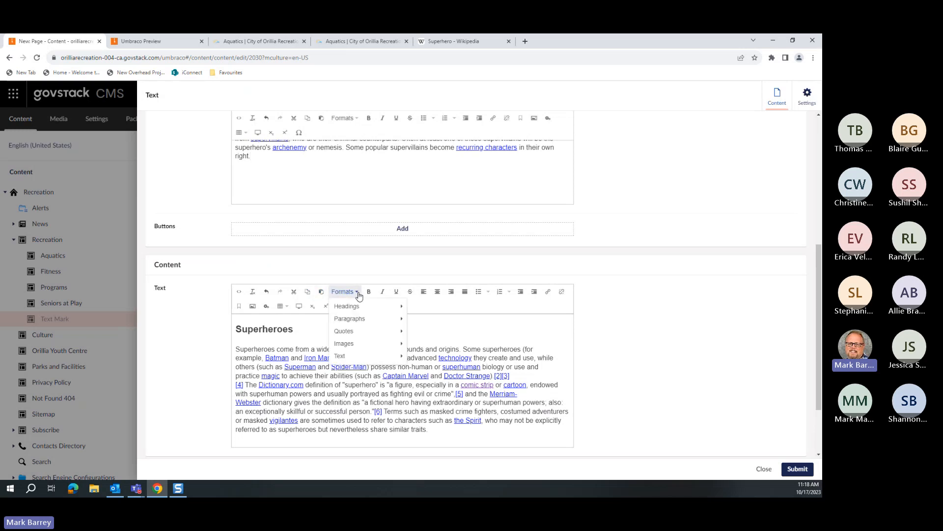
pyautogui.click(359, 293)
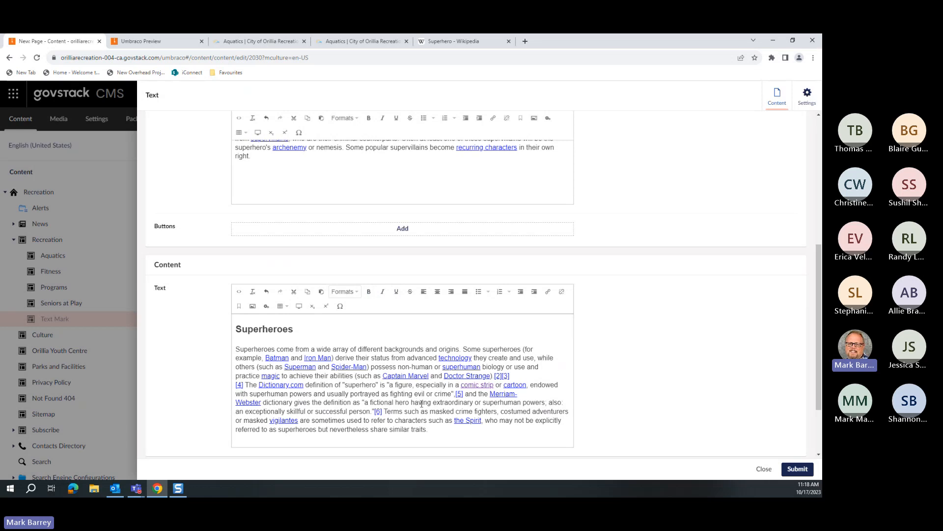
# - Bold the word "fighters" in the Content paragraph and remove the bold again
pyautogui.moveTo(497, 412); pyautogui.dragTo(474, 418)
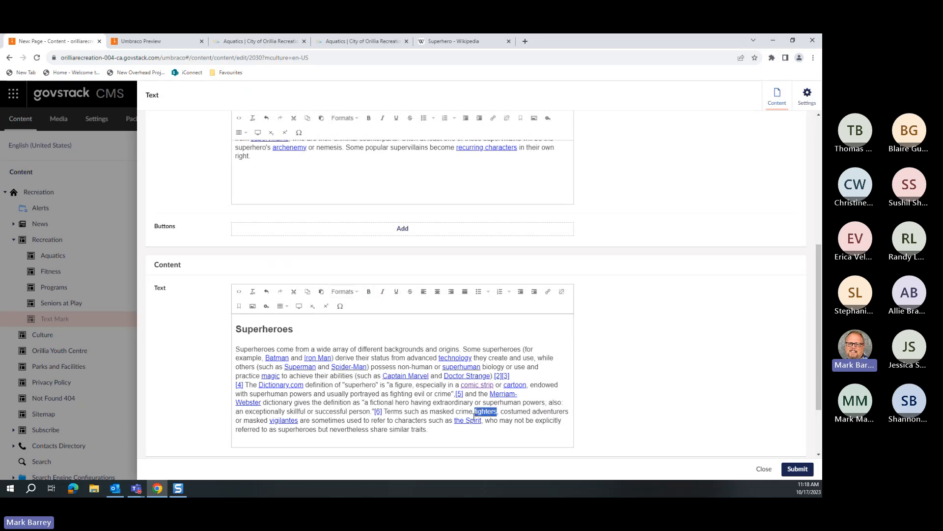
pyautogui.click(368, 292)
pyautogui.click(477, 438)
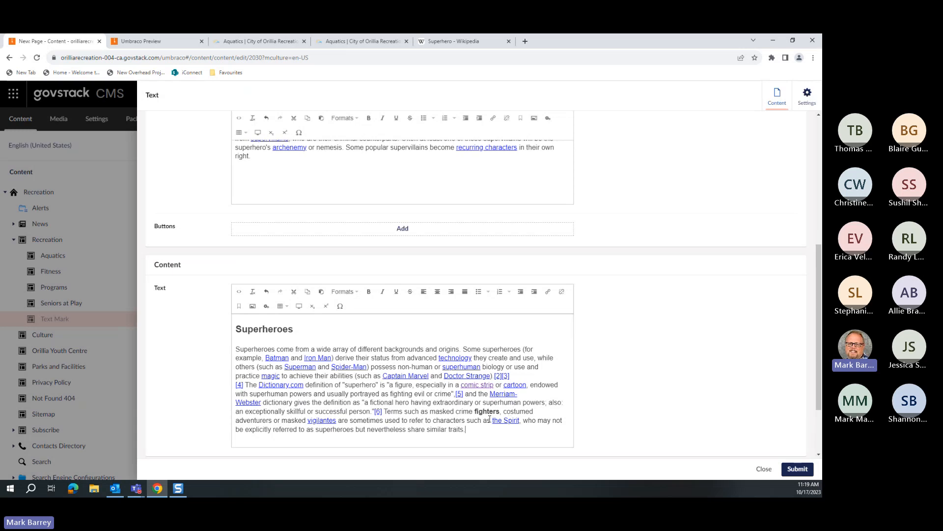
pyautogui.moveTo(500, 413); pyautogui.dragTo(475, 417)
pyautogui.click(368, 291)
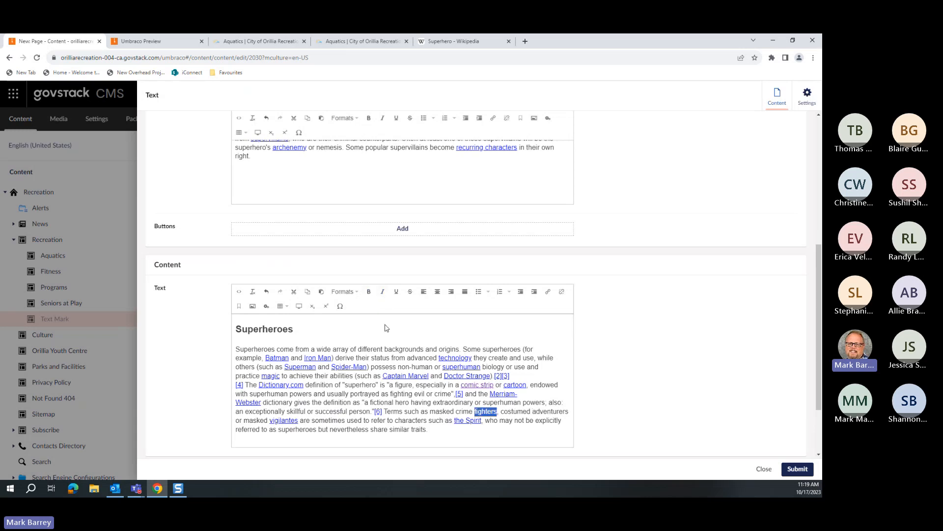
pyautogui.click(488, 435)
# - Check the bold Orillia Recreation Centre line under Contact Us on the Aquatics page, and return to the page editor
pyautogui.click(339, 42)
pyautogui.scroll(-2, 558, 313)
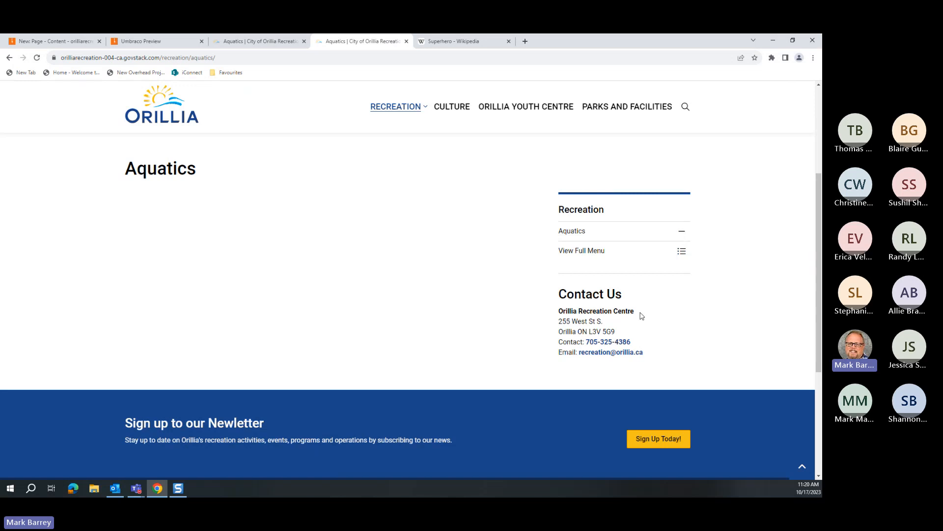
pyautogui.moveTo(637, 310); pyautogui.dragTo(537, 320)
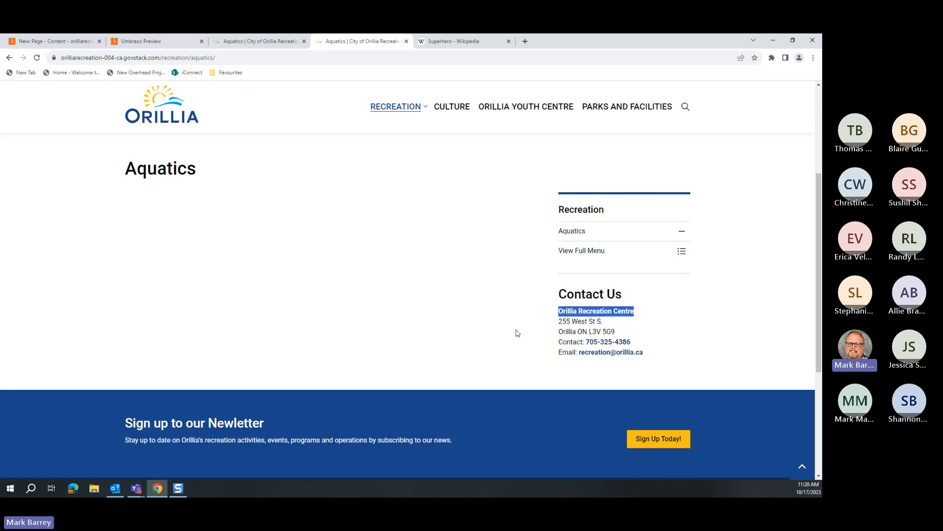
pyautogui.click(71, 40)
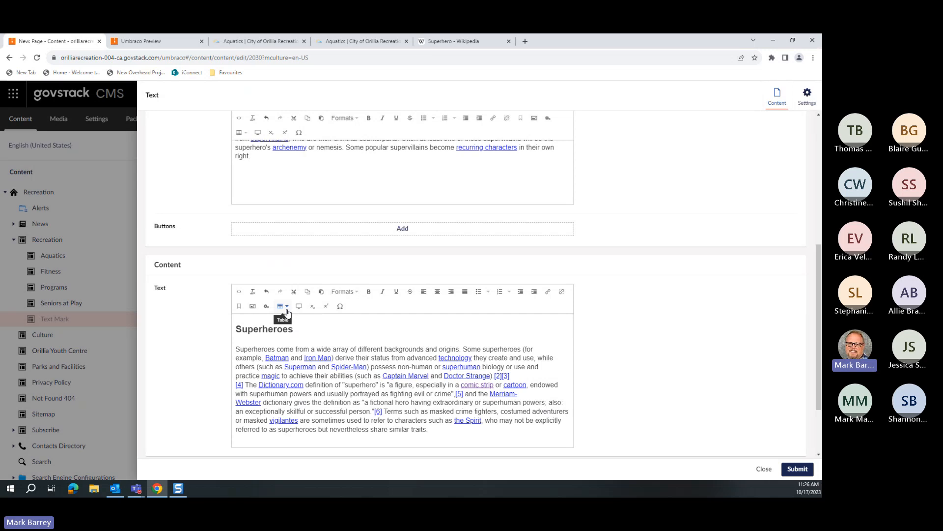
# - Insert a table with three columns and five rows on a new line below the Content paragraph about superheroes
pyautogui.click(442, 432)
pyautogui.press('Return')
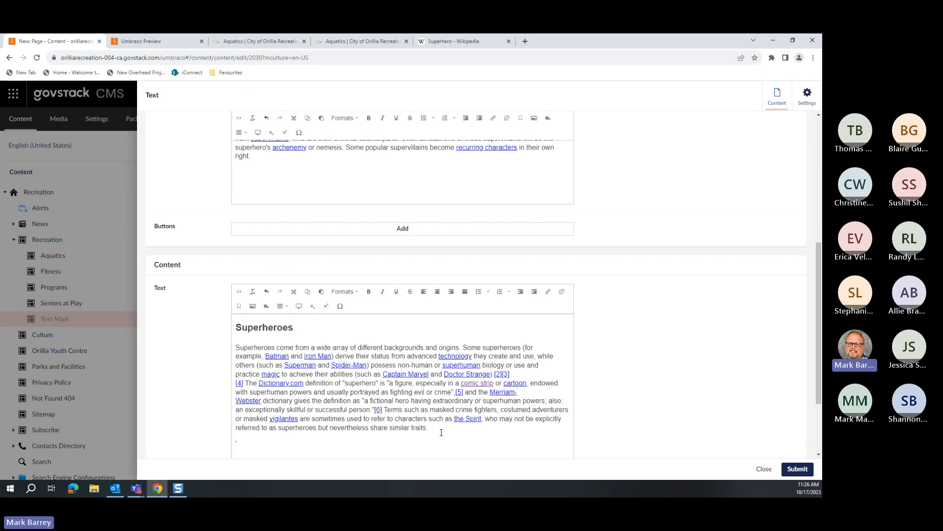
pyautogui.click(283, 306)
pyautogui.moveTo(320, 321)
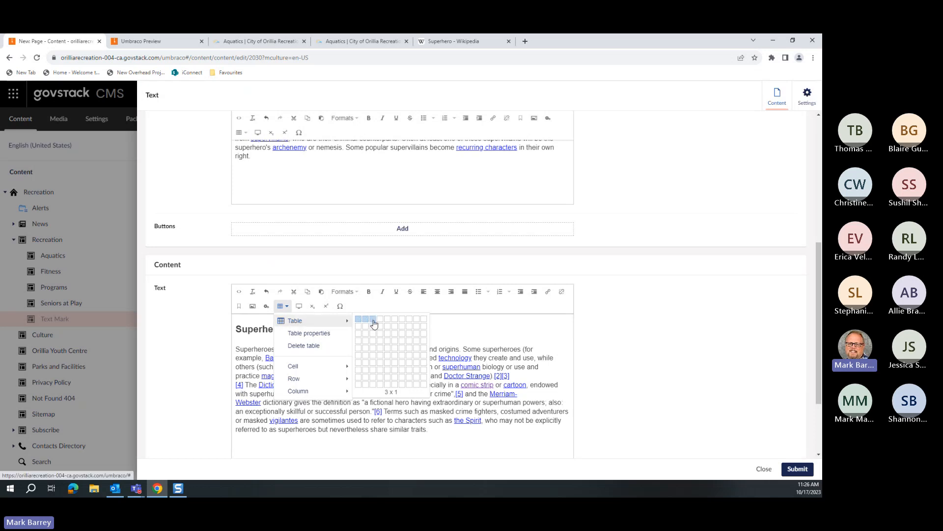
pyautogui.click(376, 349)
pyautogui.scroll(-3, 375, 347)
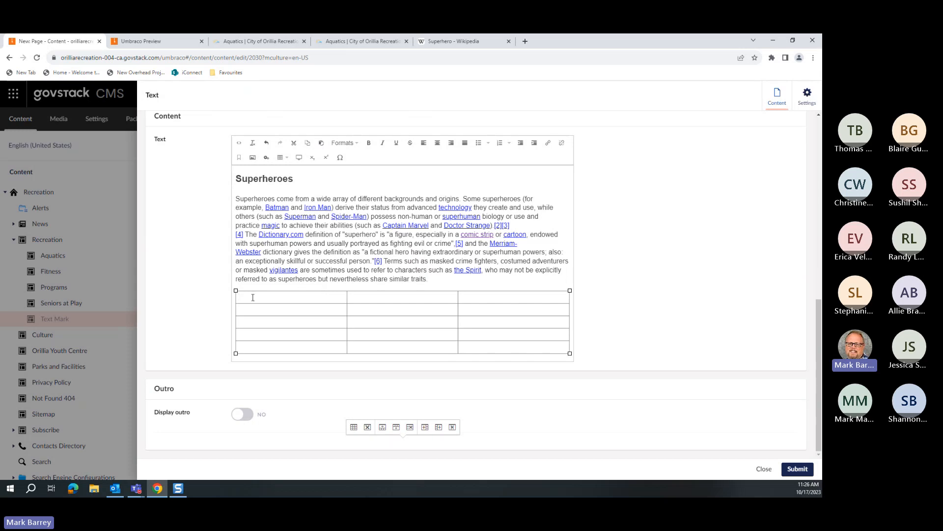
# - Enable the caption in the table's properties and enter "Contact Information" as the caption text
pyautogui.click(286, 158)
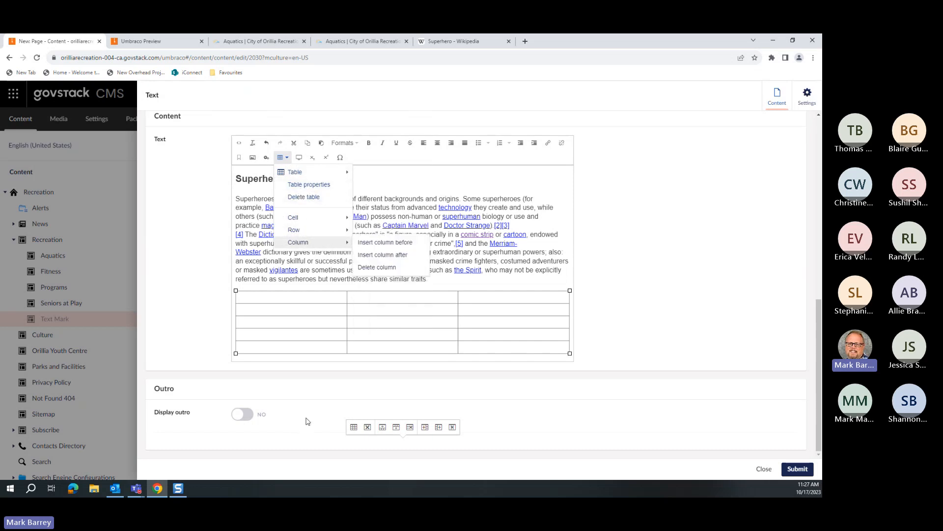
pyautogui.click(323, 412)
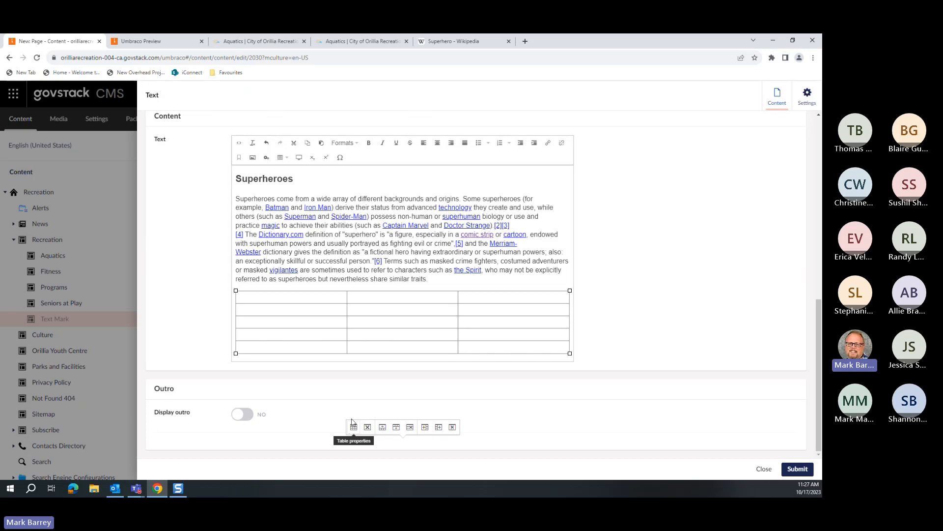
pyautogui.scroll(1, 330, 425)
pyautogui.scroll(1, 331, 426)
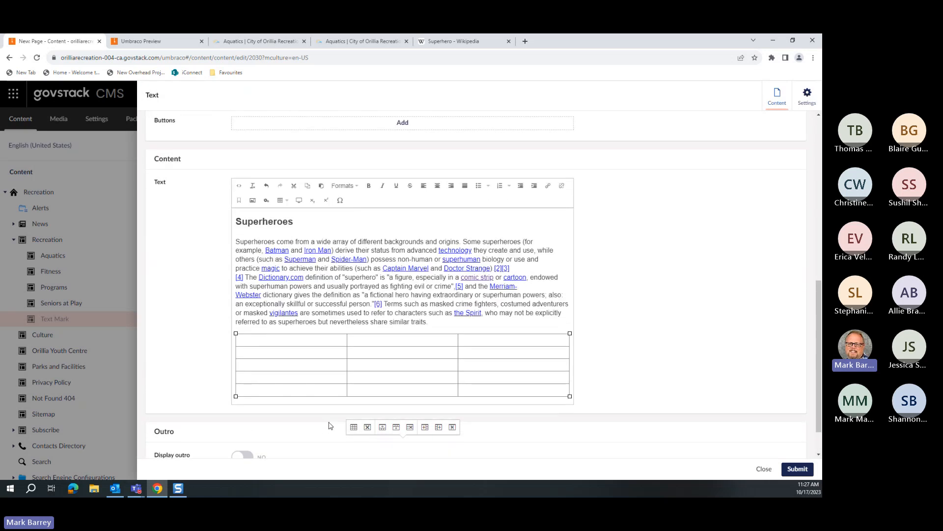
pyautogui.click(354, 427)
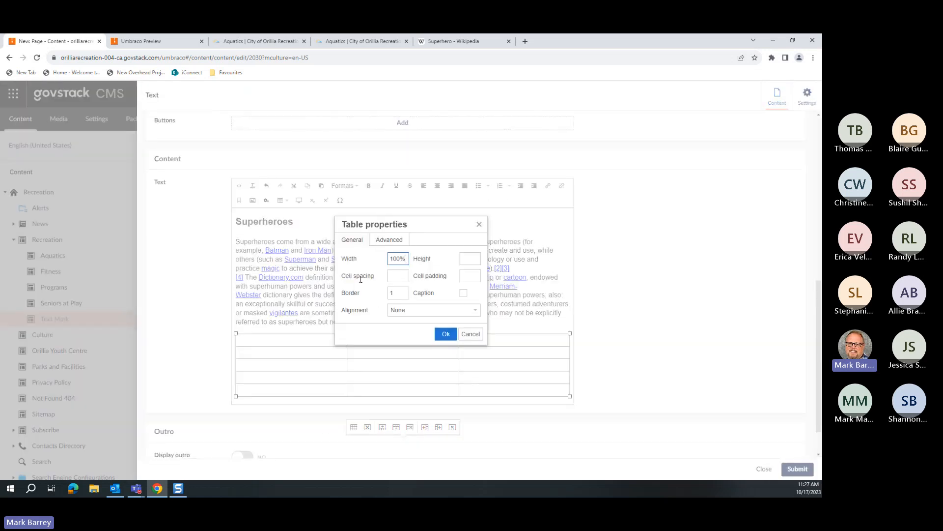
pyautogui.click(463, 293)
pyautogui.click(446, 334)
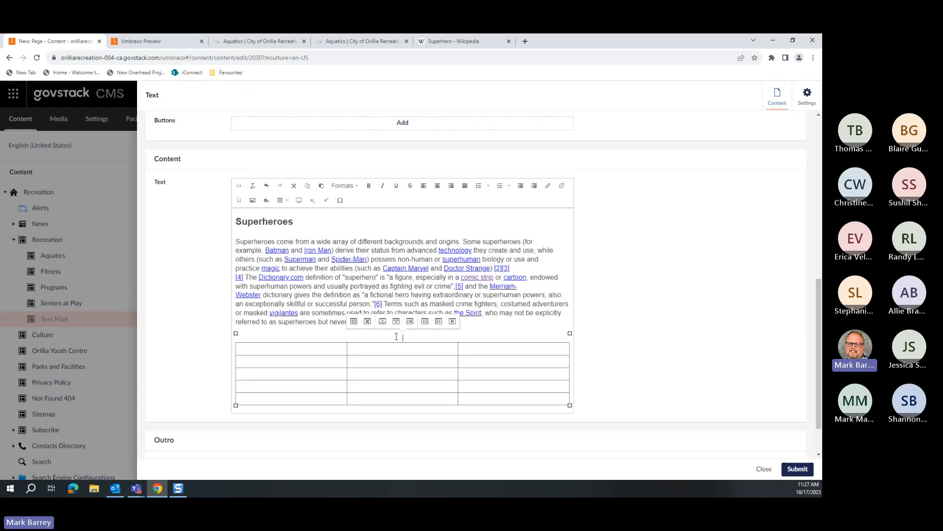
pyautogui.write('Contac')
pyautogui.write('t Information')
# - Fill the table's first row with the column titles "Name", "Phone Number" and "Email"
pyautogui.click(316, 350)
pyautogui.write('Name')
pyautogui.press('Tab')
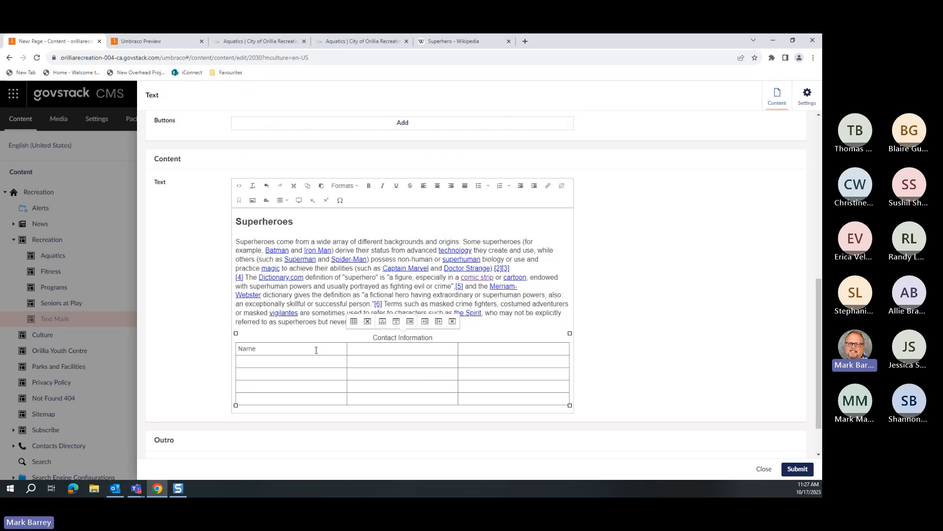
pyautogui.write('Phone Numb')
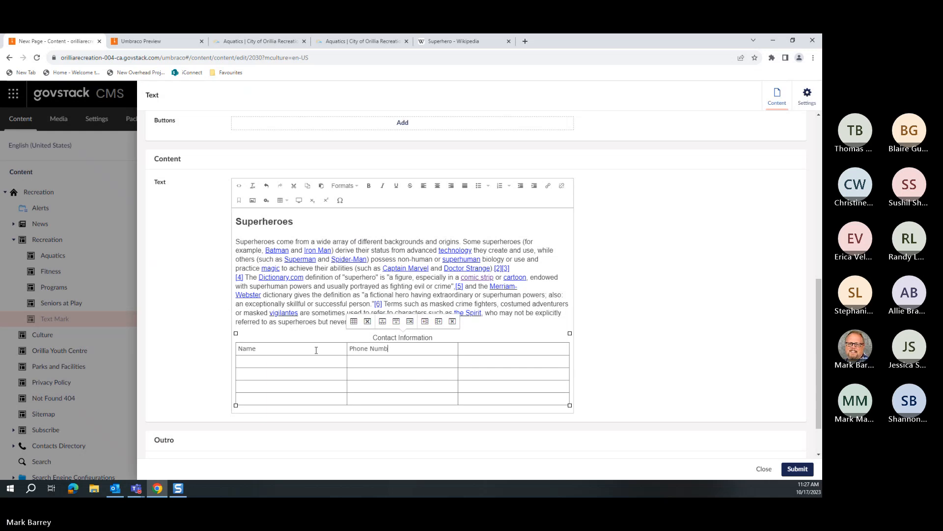
pyautogui.write('er Email')
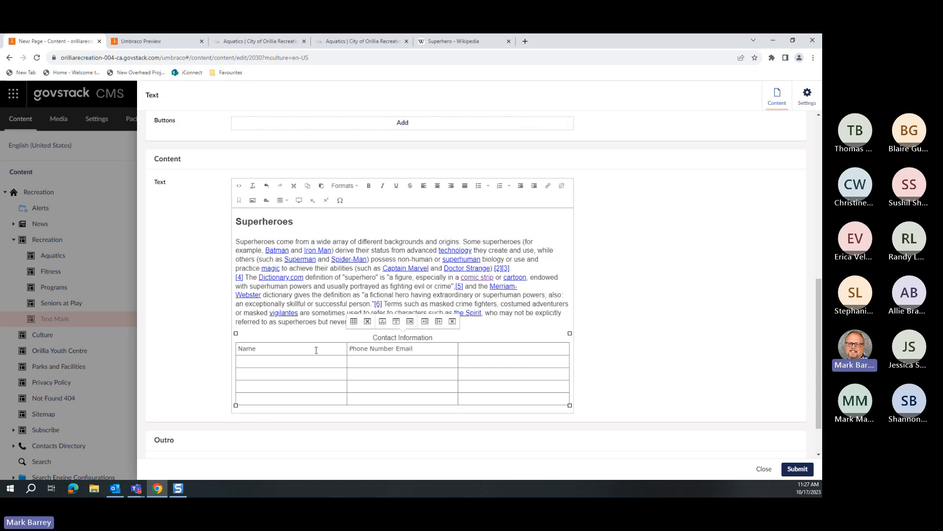
pyautogui.press('BackSpace')
pyautogui.press('BackSpace')
pyautogui.press('BackSpace')
pyautogui.press('BackSpace')
pyautogui.press('BackSpace')
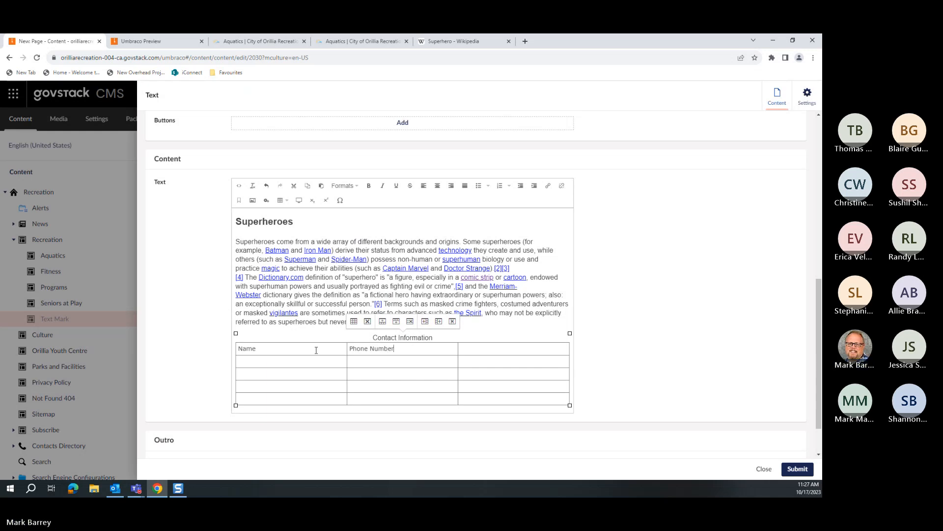
pyautogui.write('Email')
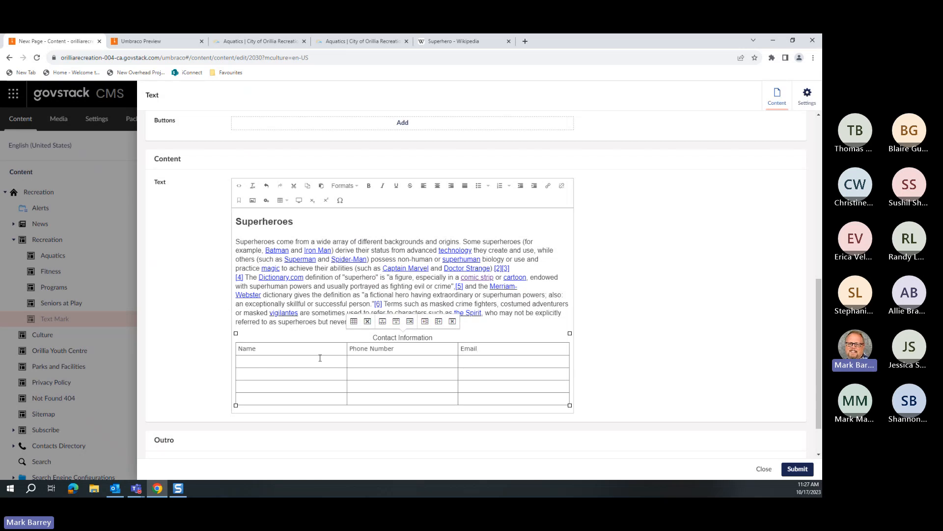
# - Enter the first sample contact's name, phone number and e-mail address in the table's second row
pyautogui.click(321, 359)
pyautogui.write('Betty')
pyautogui.press('Tab')
pyautogui.write('555-555-5555')
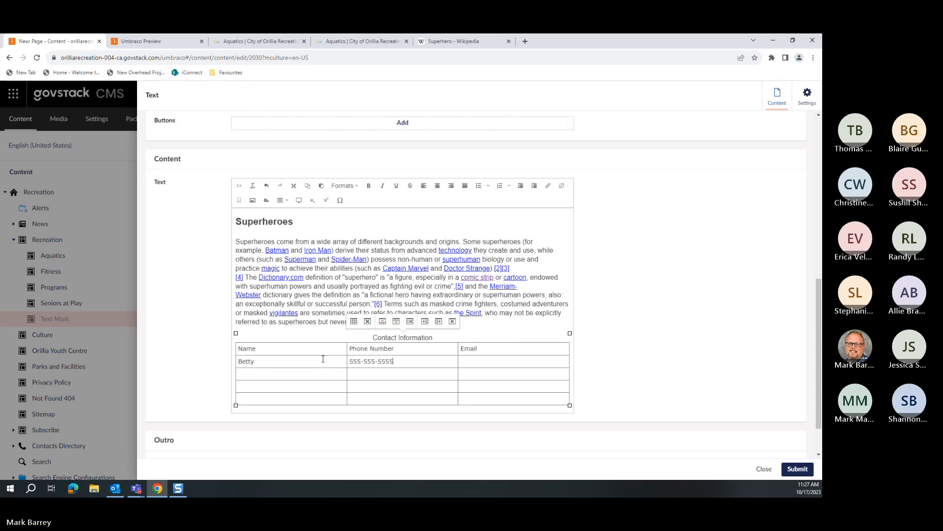
pyautogui.press('Tab')
pyautogui.write('fake@')
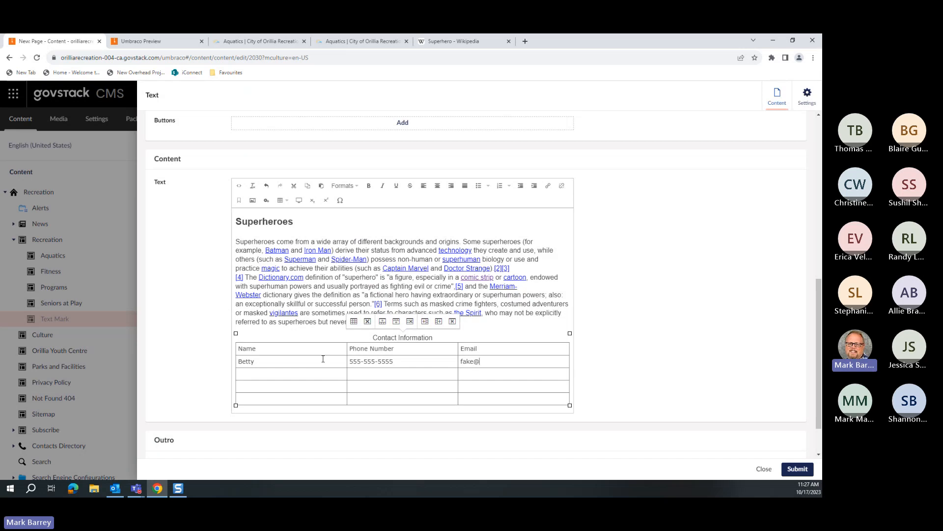
pyautogui.write('fake.com')
# - Enter the second sample contact's name, phone number and e-mail address in the table's third row
pyautogui.press('Tab')
pyautogui.write('Wilma')
pyautogui.press('Tab')
pyautogui.write('555-5555')
pyautogui.press('BackSpace')
pyautogui.write('-5556')
pyautogui.write('fake1@f')
pyautogui.write('ake.c')
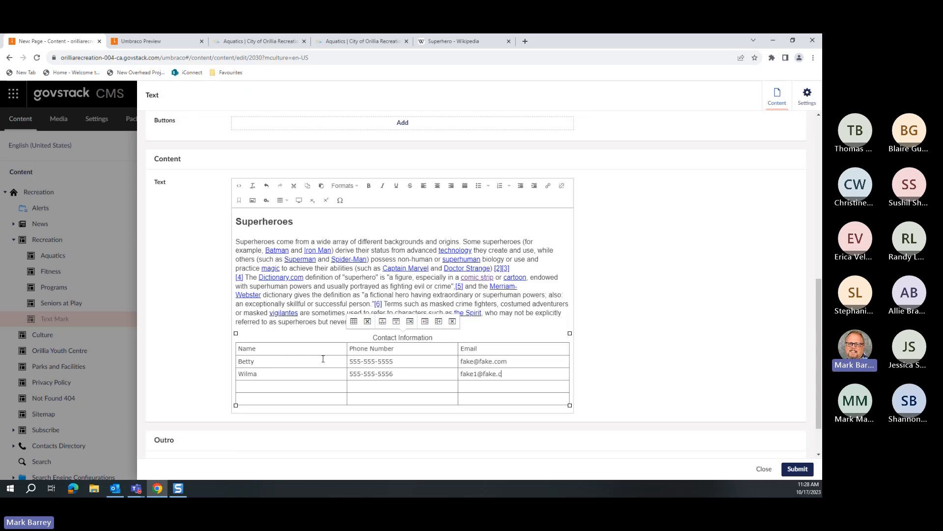
pyautogui.write('om')
# - Set the "Name" cell's type to Header cell and its scope to Column in the cell properties
pyautogui.click(264, 349)
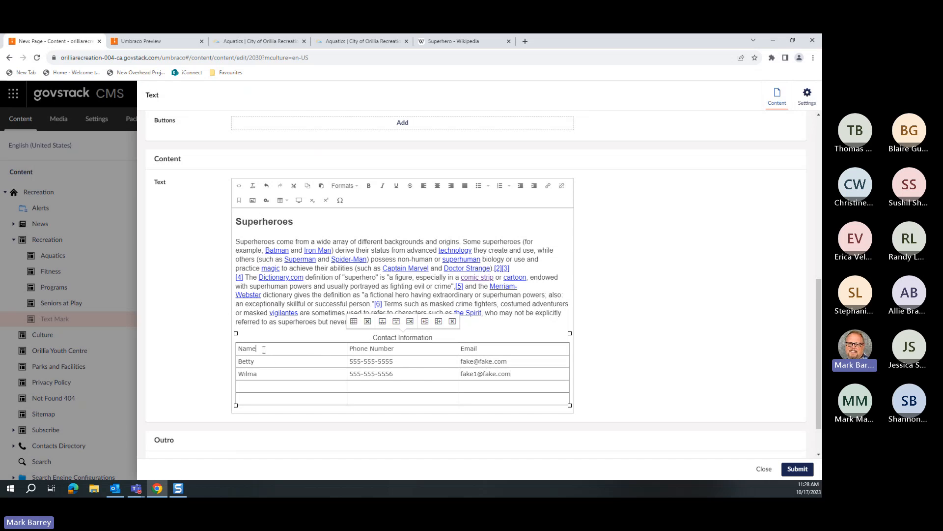
pyautogui.click(287, 202)
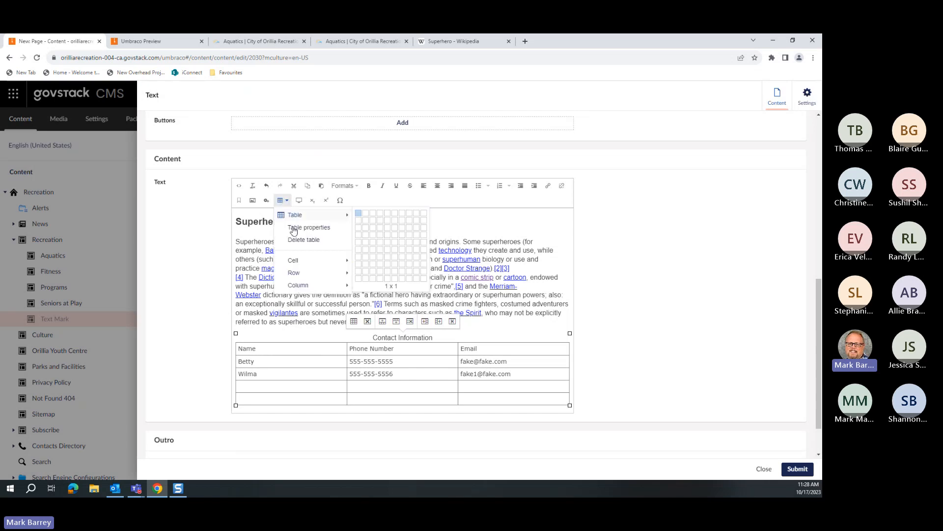
pyautogui.moveTo(314, 260)
pyautogui.click(377, 260)
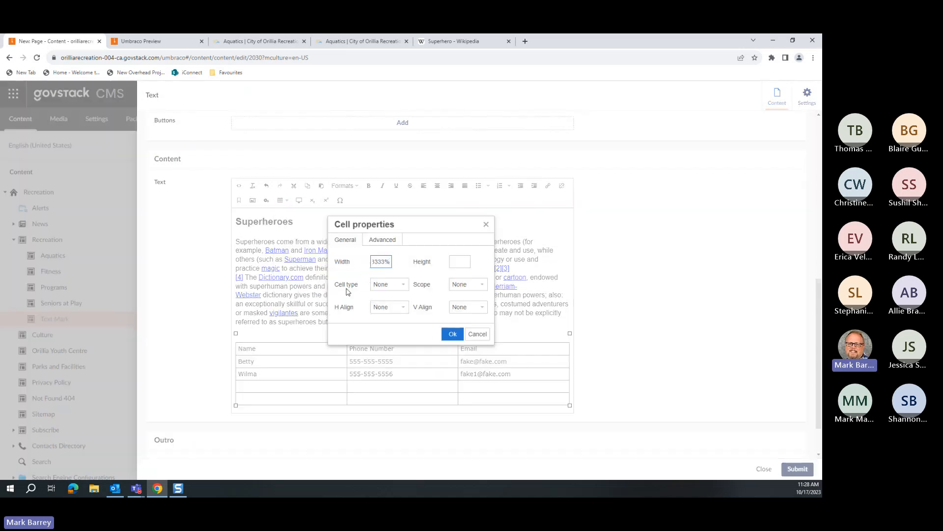
pyautogui.click(383, 285)
pyautogui.click(393, 312)
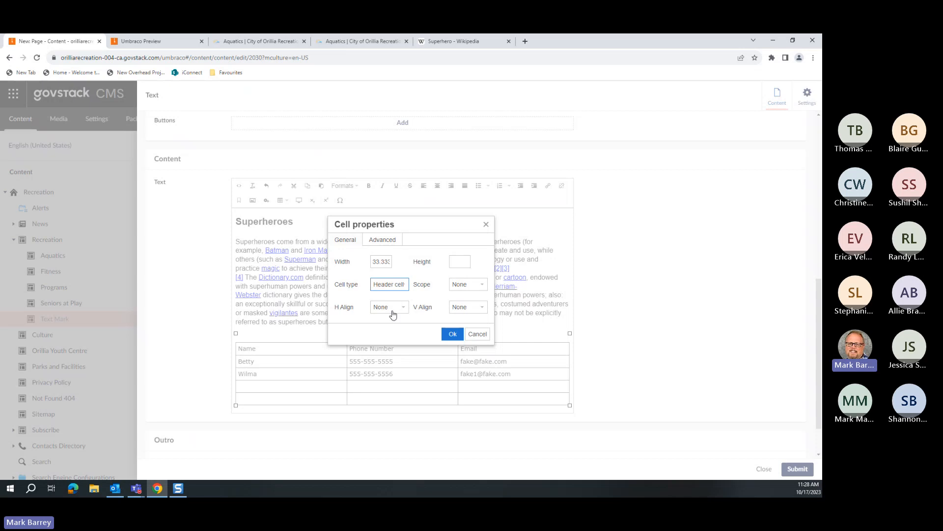
pyautogui.click(466, 289)
pyautogui.click(464, 326)
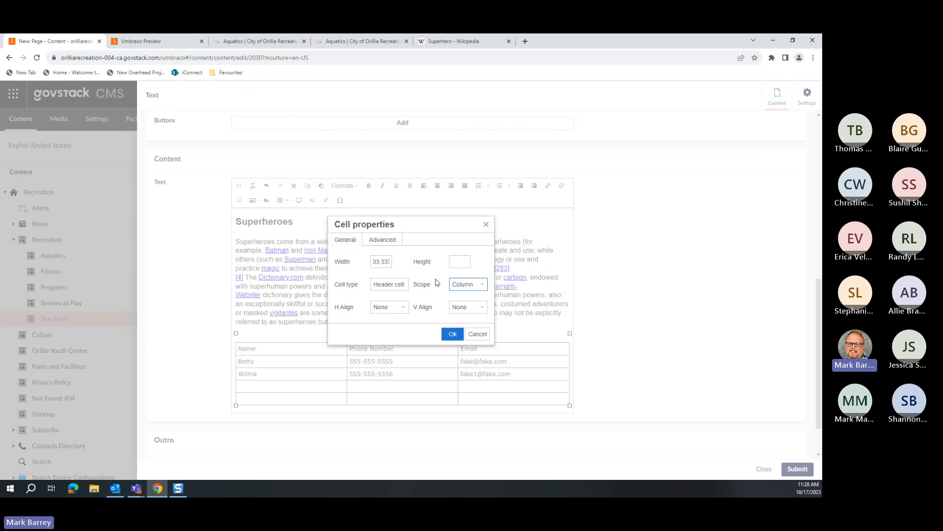
pyautogui.click(452, 334)
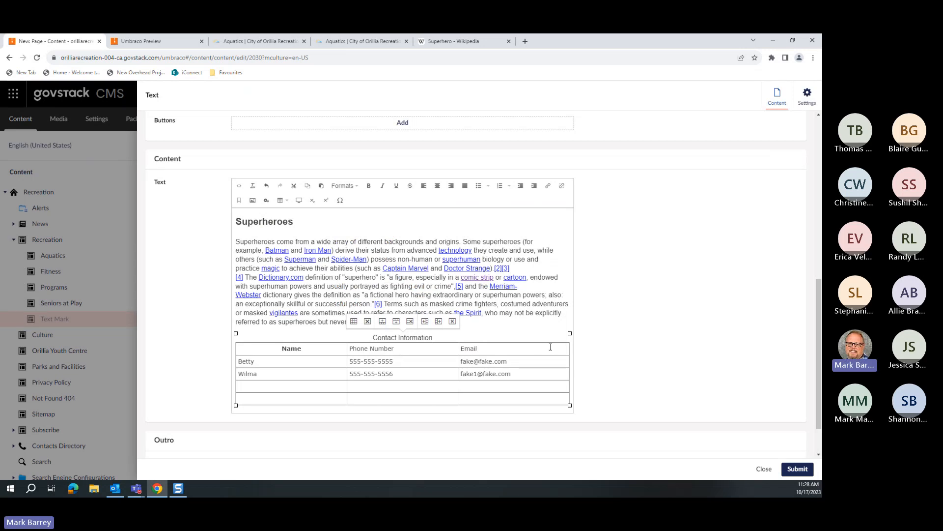
# - Set all cells of the table's title row to Header cell with Column scope in the cell properties
pyautogui.moveTo(550, 347); pyautogui.dragTo(291, 348)
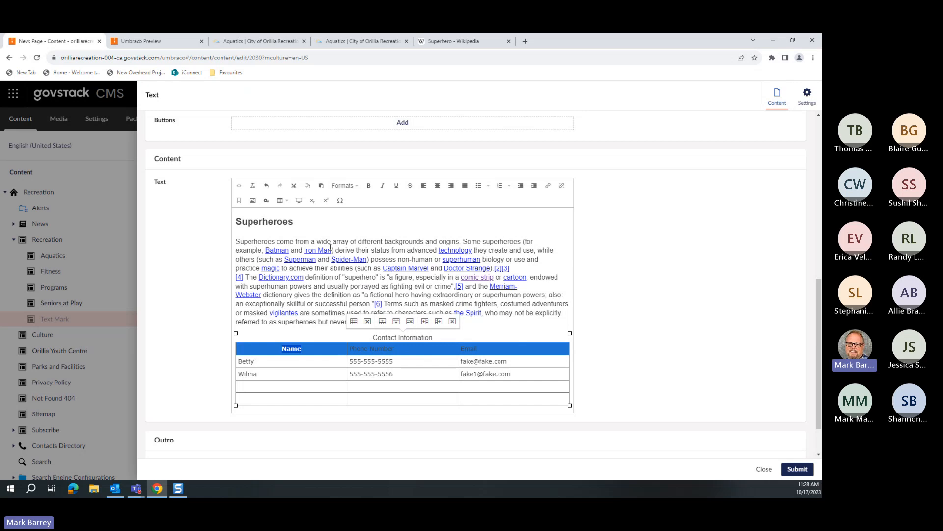
pyautogui.click(282, 200)
pyautogui.moveTo(337, 263)
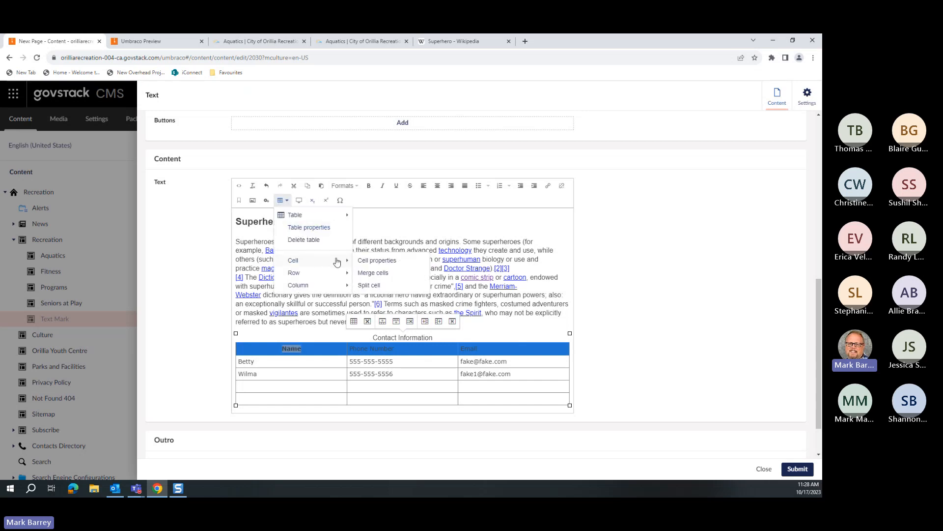
pyautogui.click(376, 260)
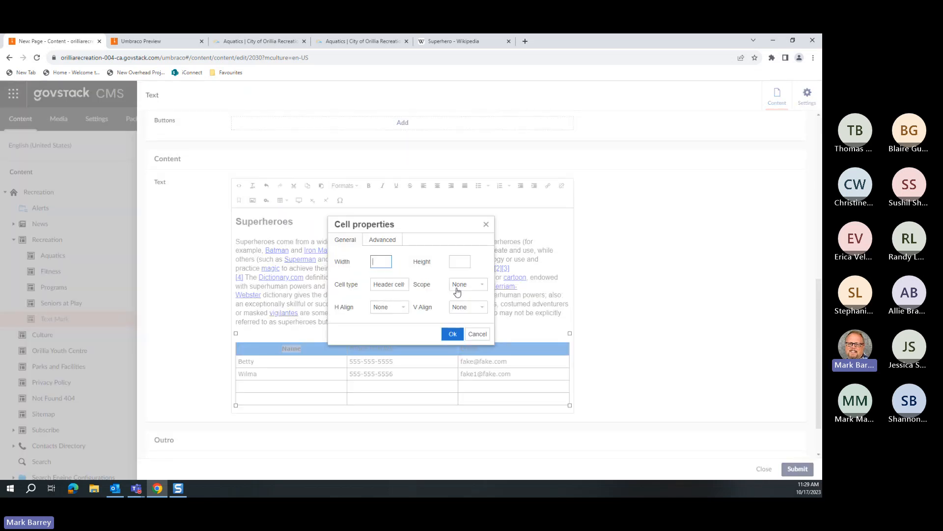
pyautogui.click(457, 285)
pyautogui.click(464, 322)
pyautogui.click(453, 334)
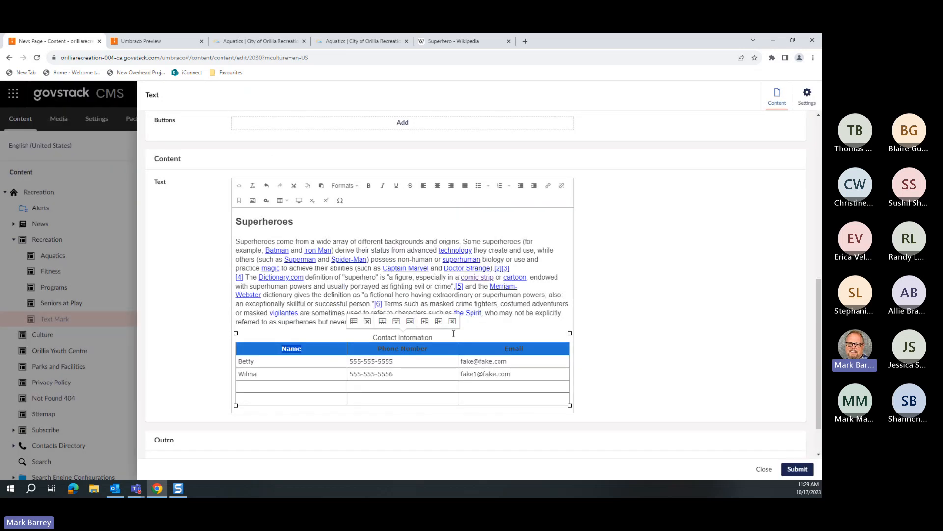
pyautogui.click(335, 362)
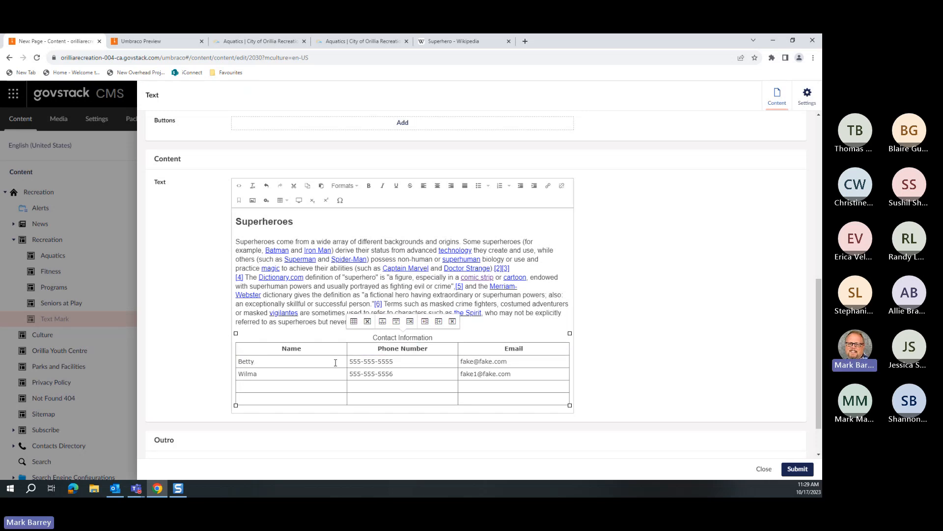
# - Submit the Text component, save and preview the page, and check how the contact table is displayed
pyautogui.click(798, 469)
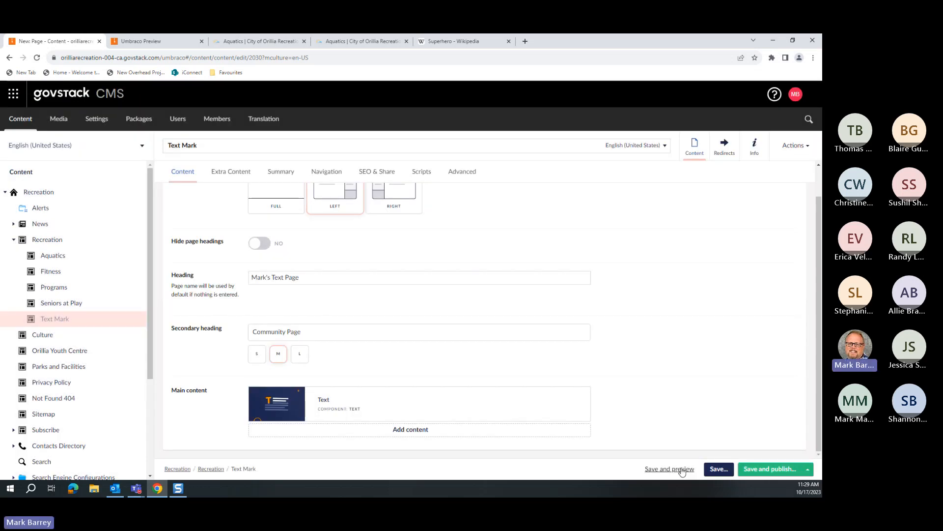
pyautogui.click(683, 469)
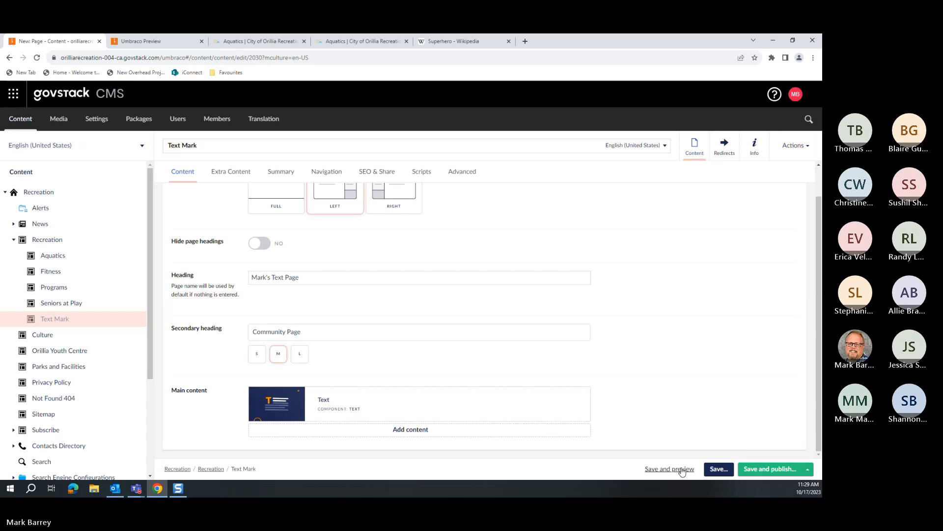
pyautogui.scroll(-7, 326, 309)
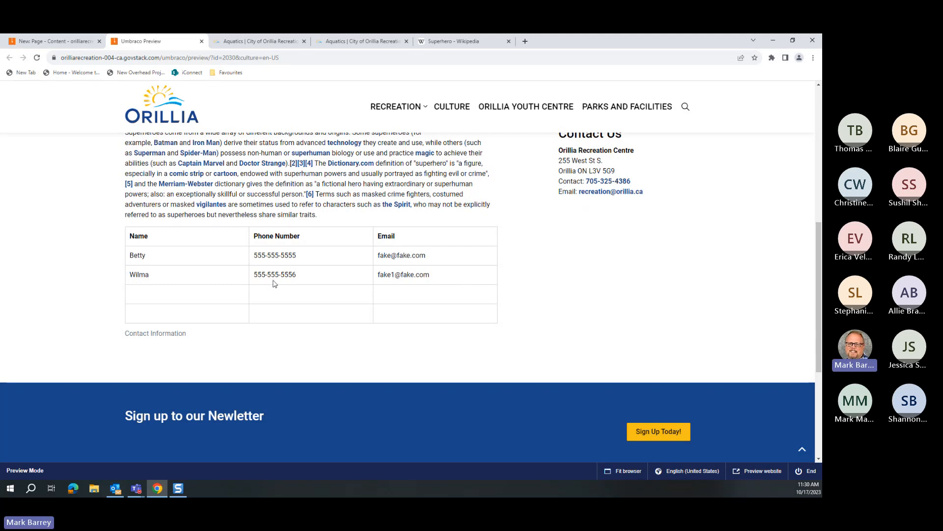
pyautogui.scroll(1, 275, 283)
pyautogui.scroll(2, 274, 283)
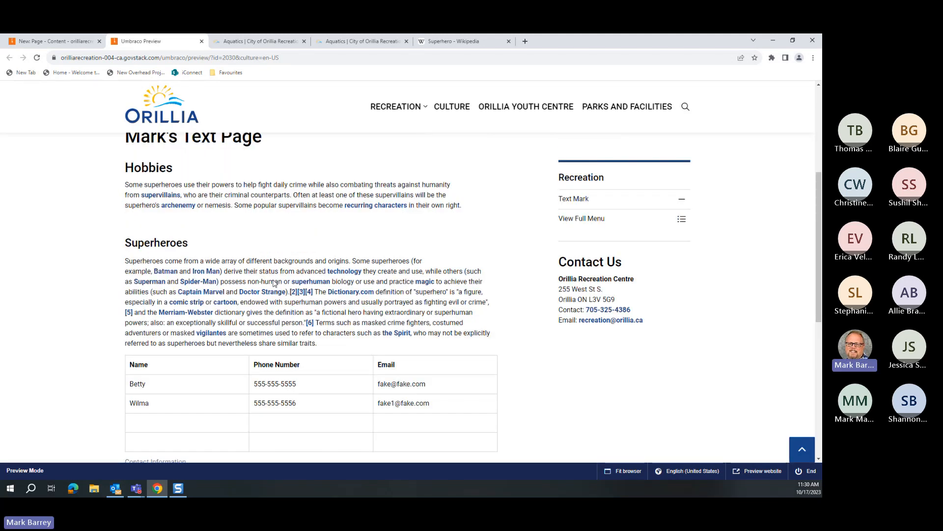
# - Copy the Text component in the page editor and paste it from the clipboard as a second main content item
pyautogui.click(54, 41)
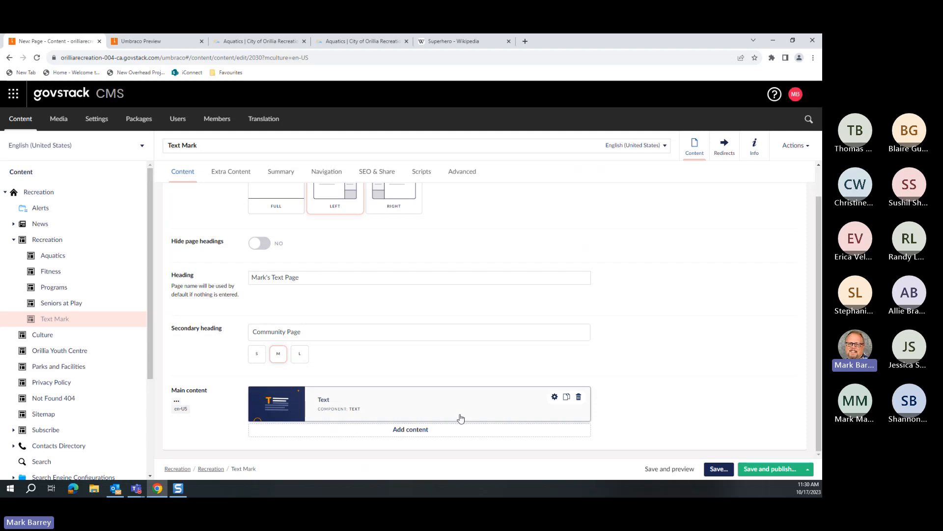
pyautogui.click(567, 398)
pyautogui.click(568, 397)
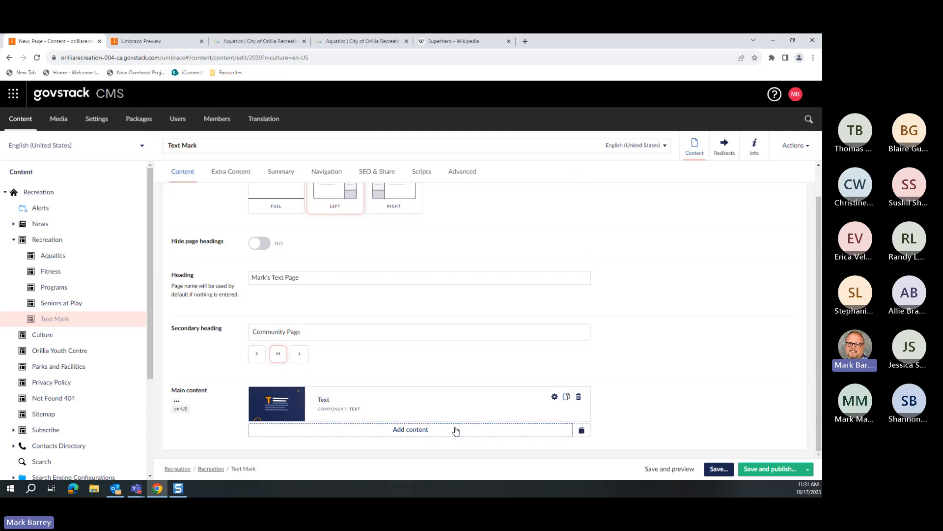
pyautogui.click(581, 431)
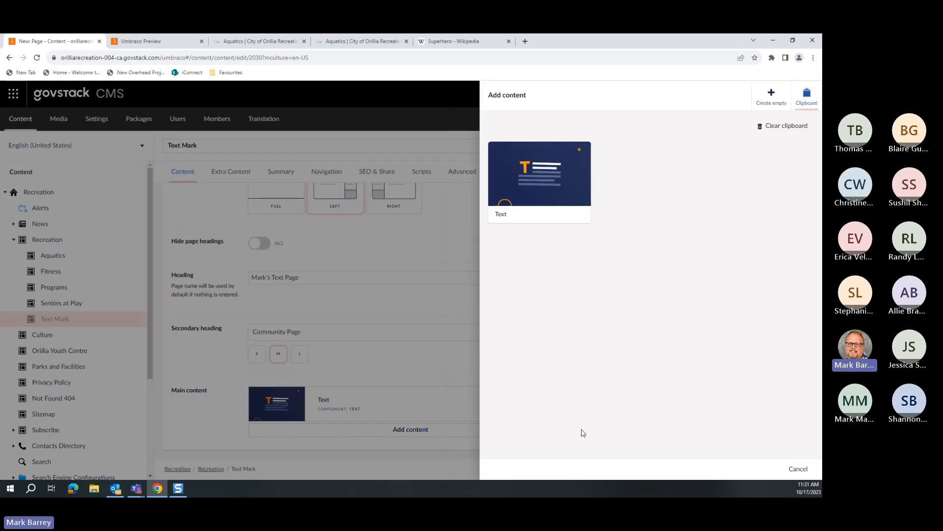
pyautogui.click(564, 185)
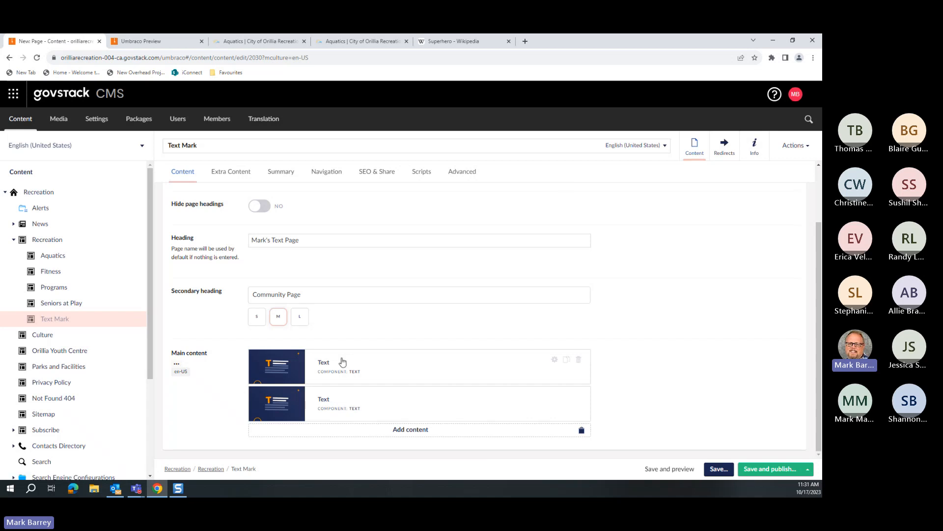
# - Save and preview the page, and examine the original and the pasted copy of the text content
pyautogui.click(676, 469)
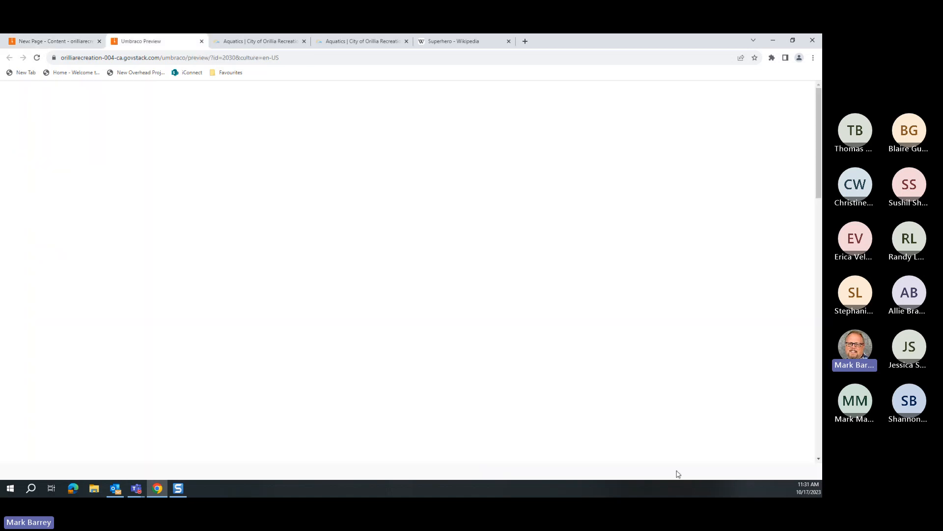
pyautogui.scroll(-3, 161, 283)
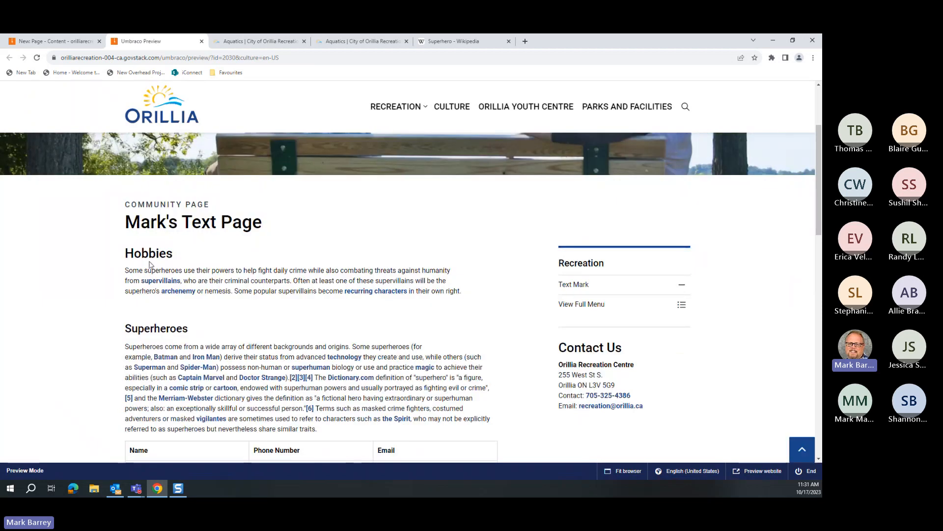
pyautogui.scroll(-2, 190, 306)
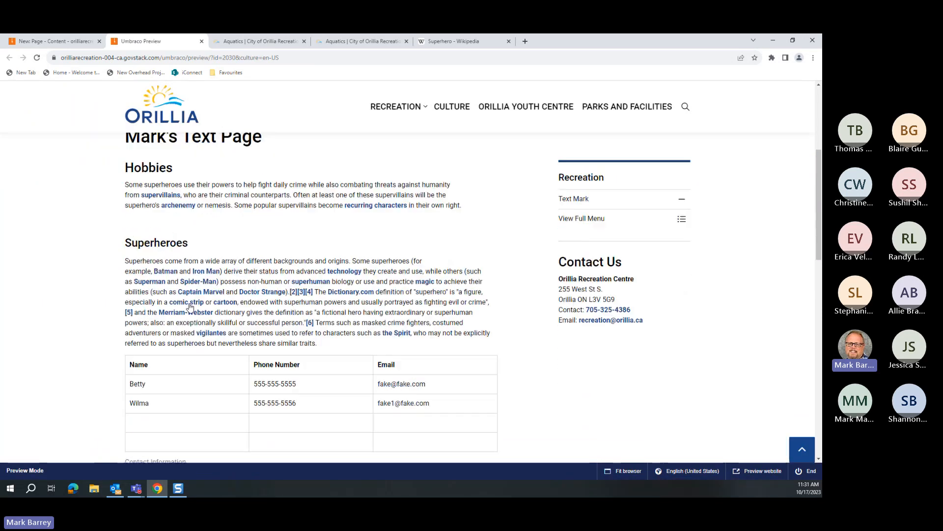
pyautogui.scroll(-3, 283, 383)
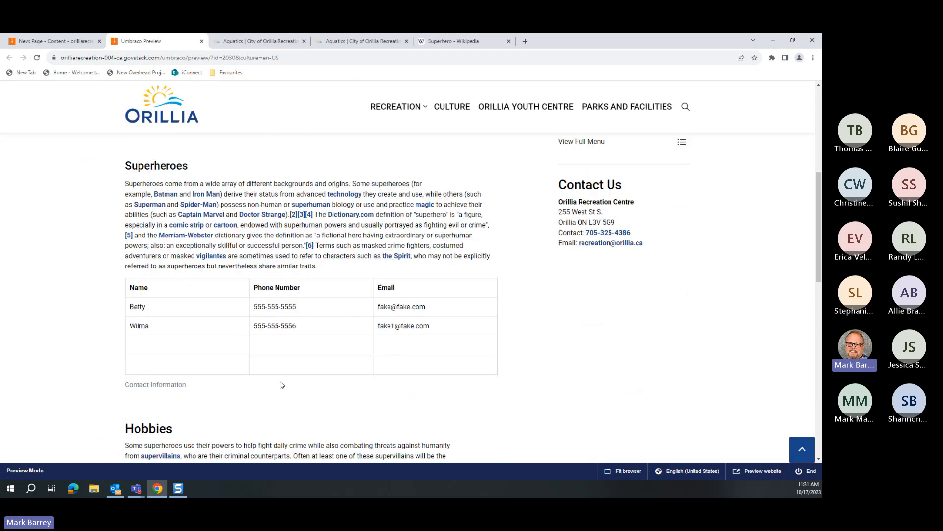
pyautogui.scroll(-2, 283, 383)
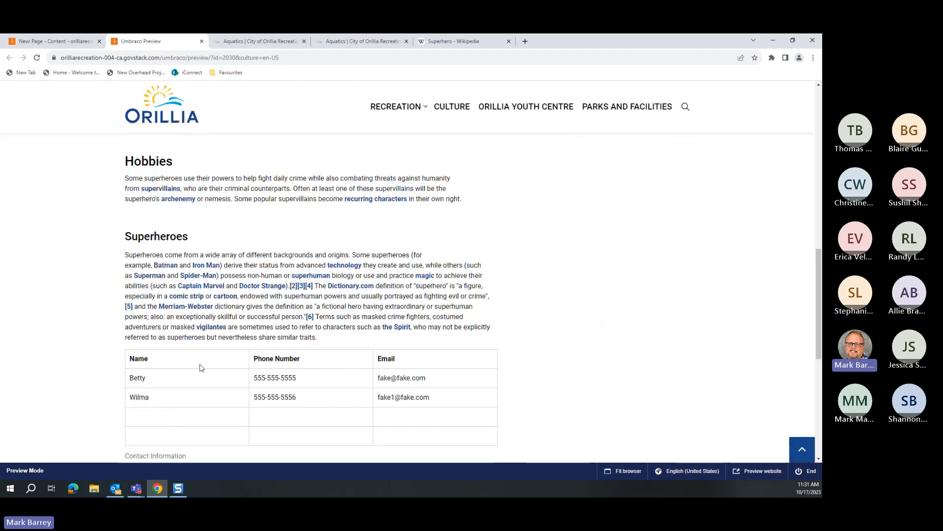
pyautogui.scroll(-1, 203, 363)
pyautogui.scroll(7, 205, 356)
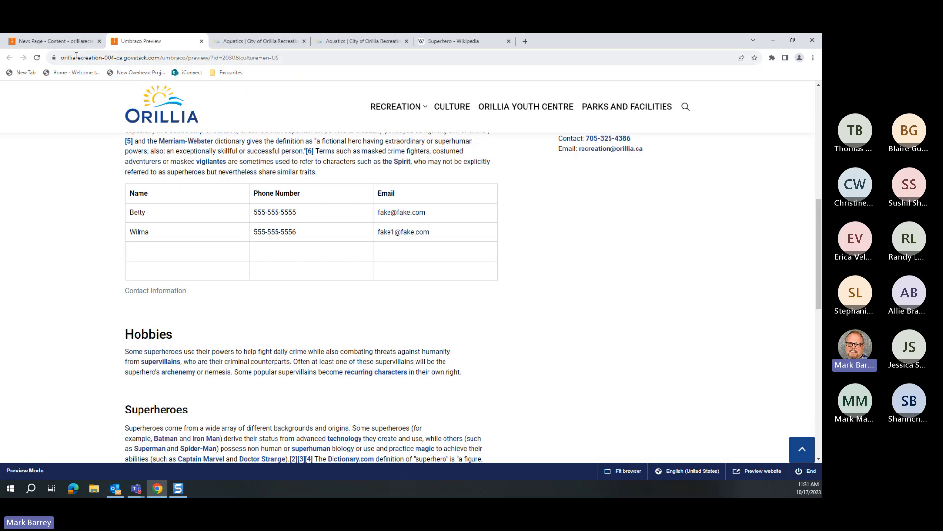
# - Name the first Text component "Superheroes" in its advanced settings and save the English (United States) variant of the page
pyautogui.click(68, 43)
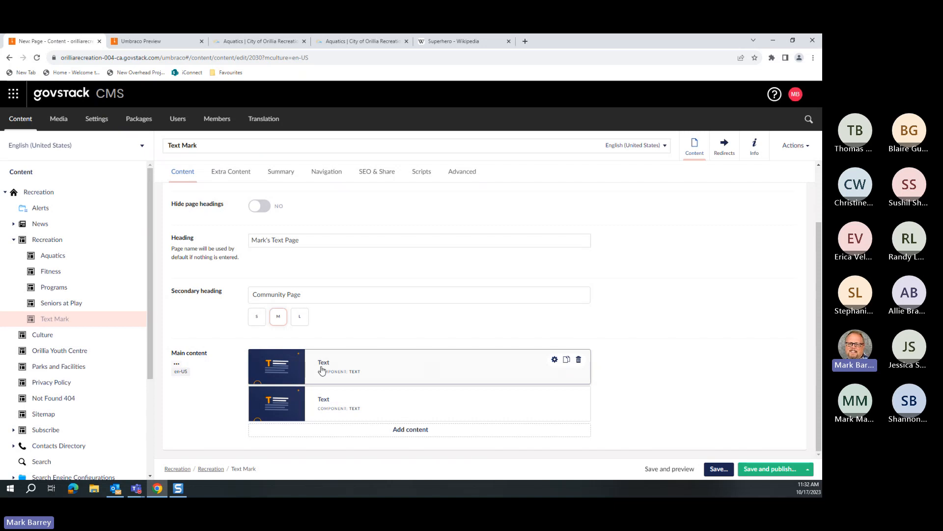
pyautogui.click(554, 360)
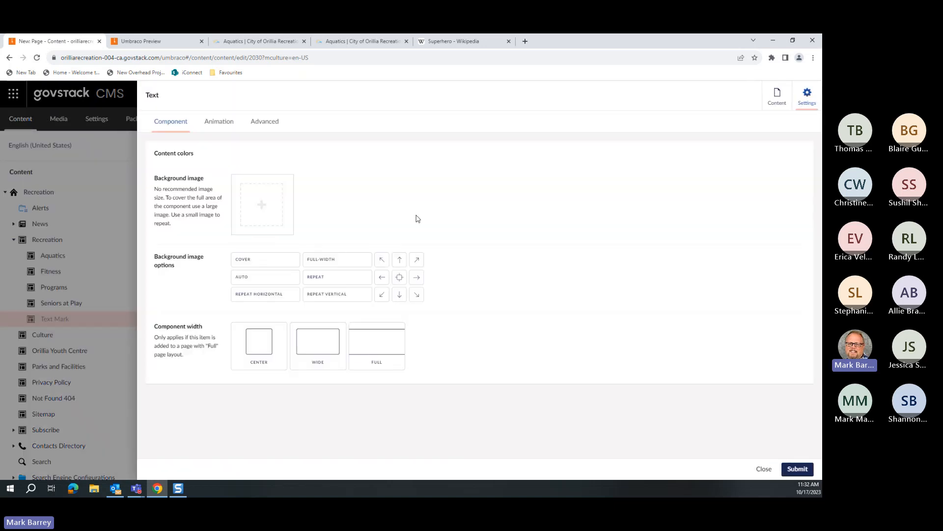
pyautogui.click(264, 126)
pyautogui.click(262, 153)
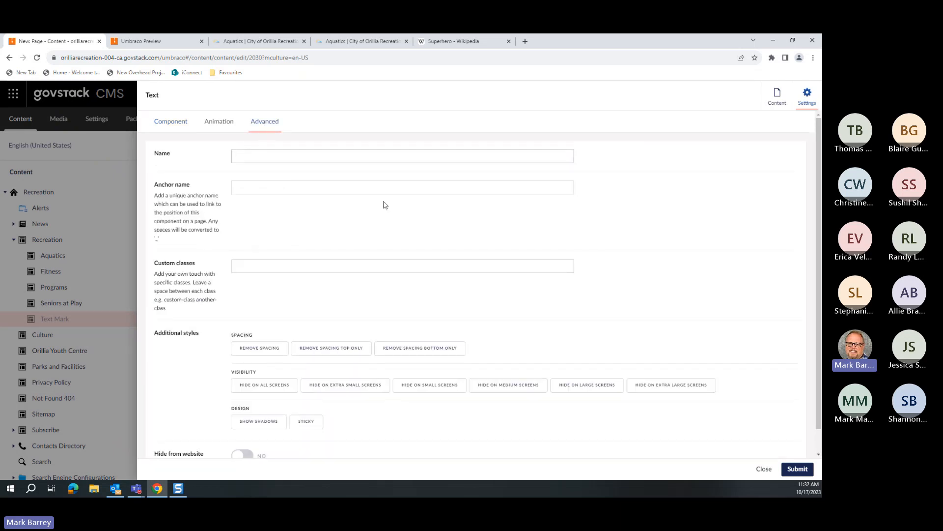
pyautogui.write('Superheroes')
pyautogui.click(798, 469)
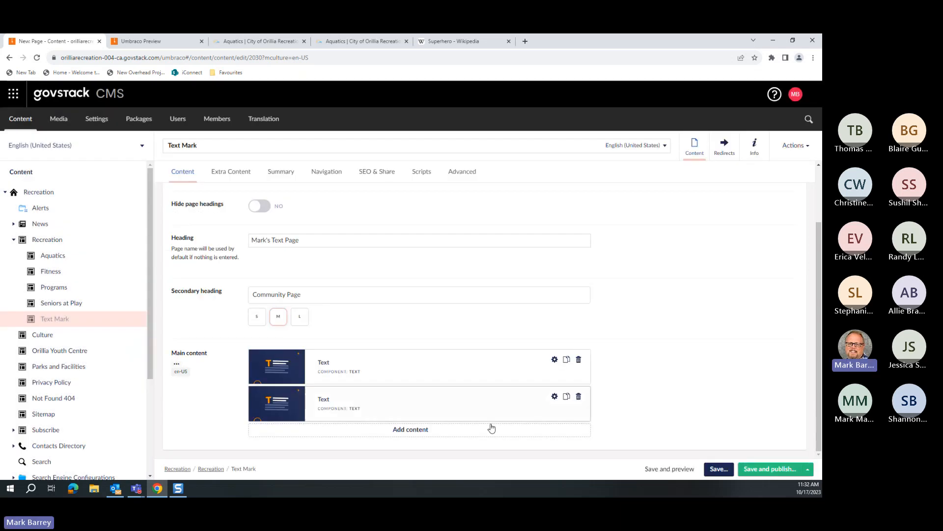
pyautogui.click(719, 469)
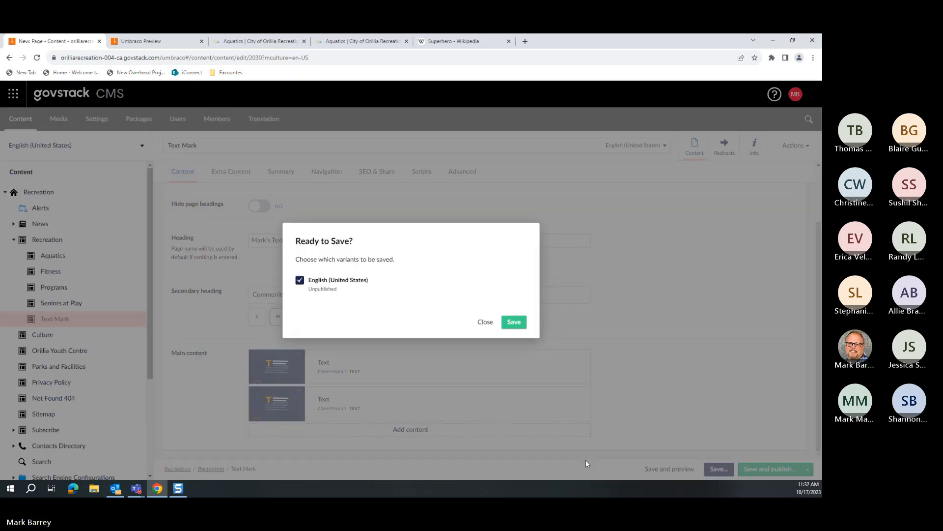
pyautogui.click(514, 322)
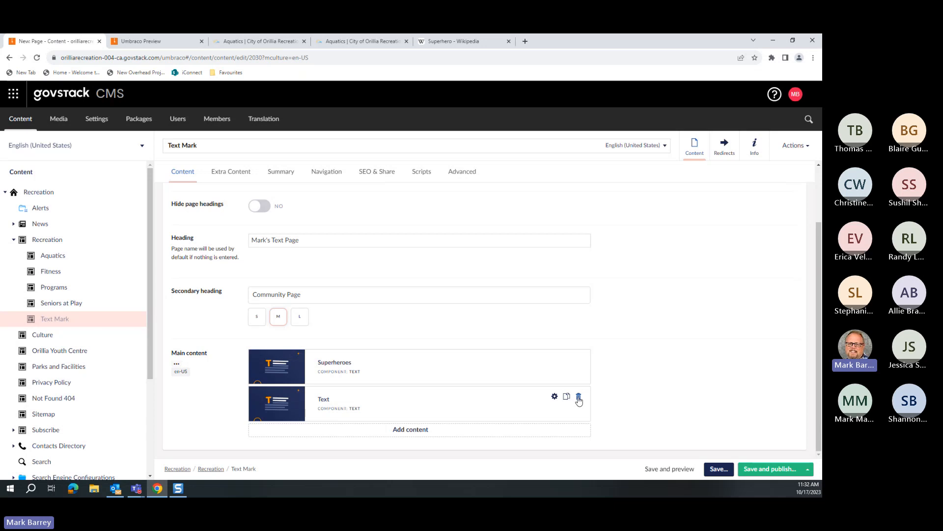
# - Delete the unnamed duplicate Text component from the main content
pyautogui.click(579, 400)
pyautogui.click(511, 303)
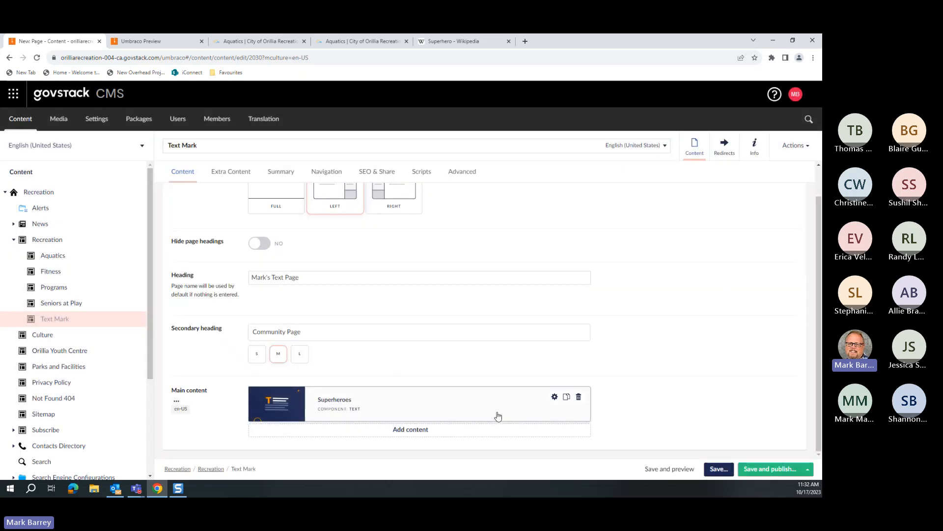
pyautogui.click(581, 431)
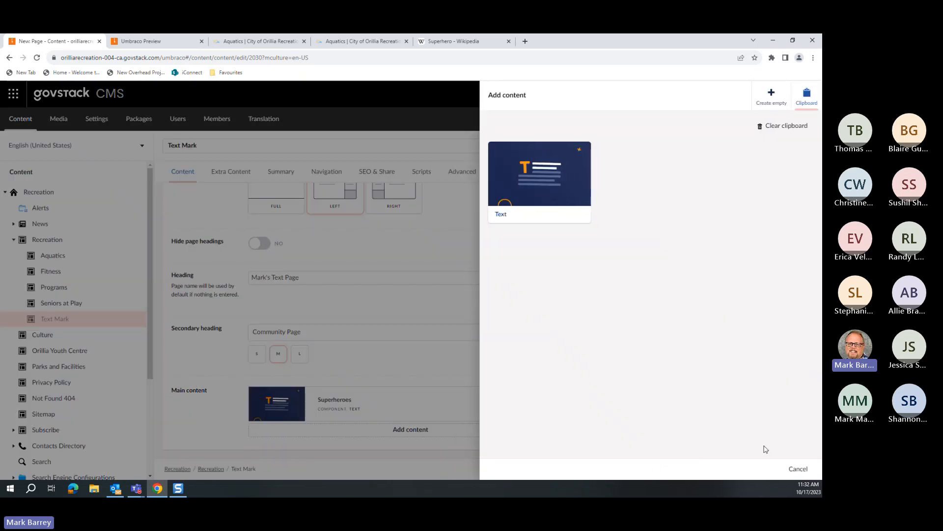
pyautogui.click(797, 468)
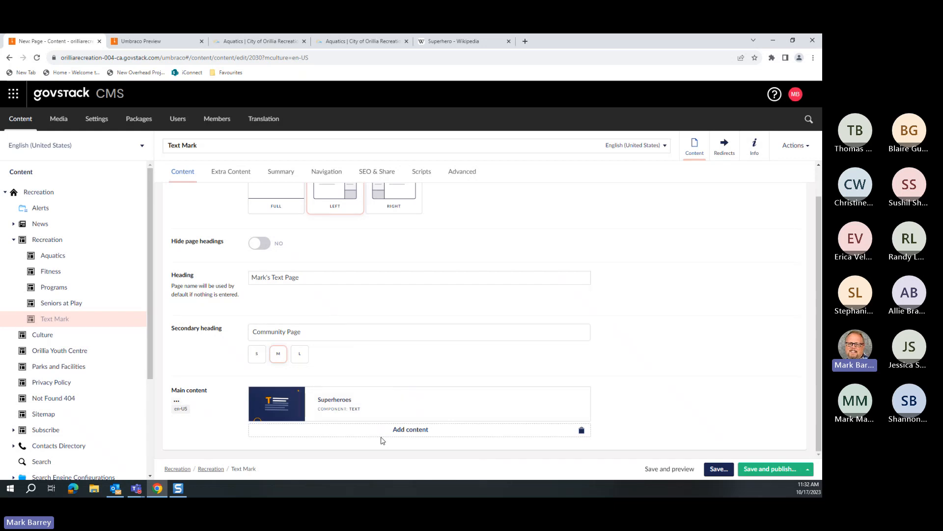
# - Add a new empty Text component to the page's main content
pyautogui.click(408, 430)
pyautogui.scroll(-4, 716, 339)
pyautogui.click(715, 339)
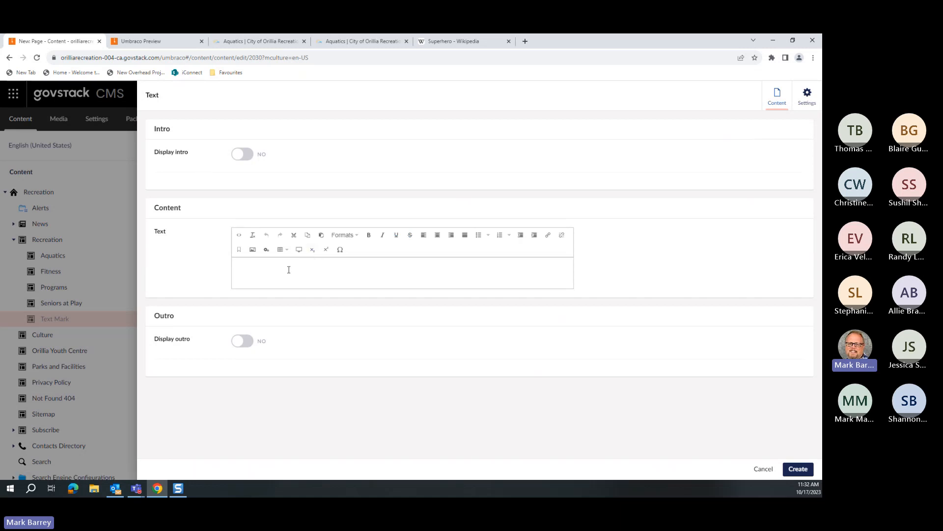
# - Enter "Ice Cream" as a Heading 3 (h3) title in the component's text and start a new paragraph below it
pyautogui.click(257, 267)
pyautogui.write('Ice Cream')
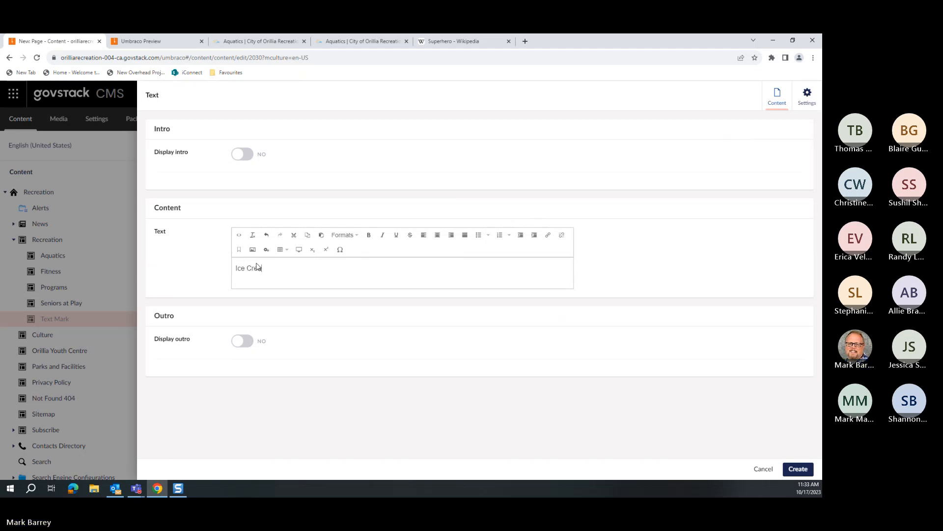
pyautogui.click(344, 235)
pyautogui.moveTo(363, 251)
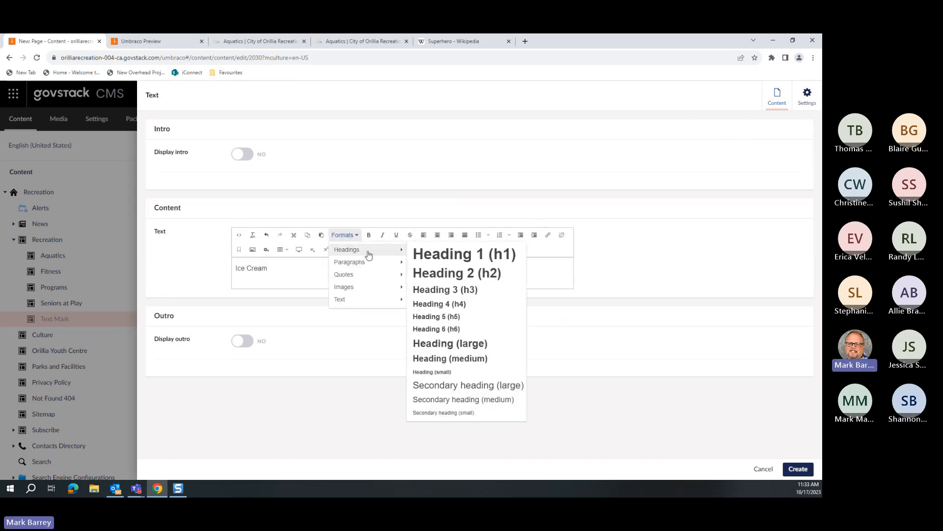
pyautogui.click(450, 289)
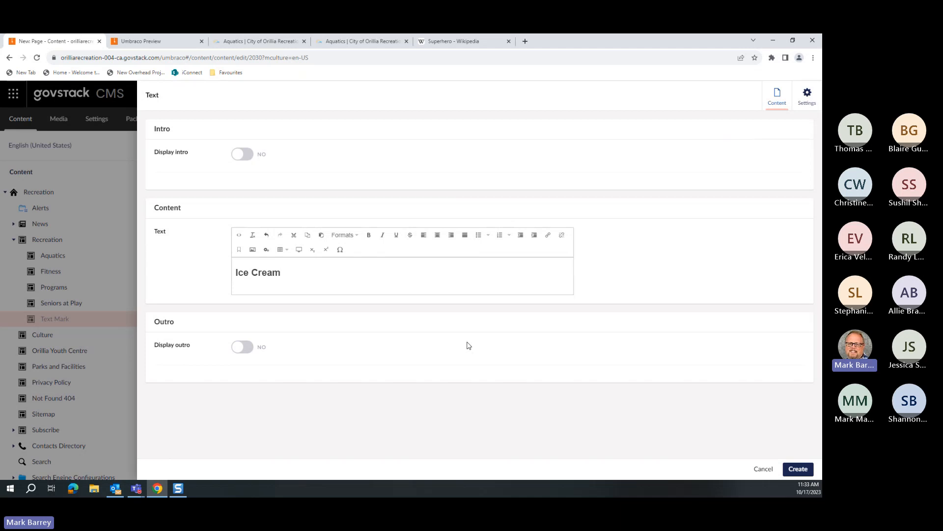
pyautogui.press('Return')
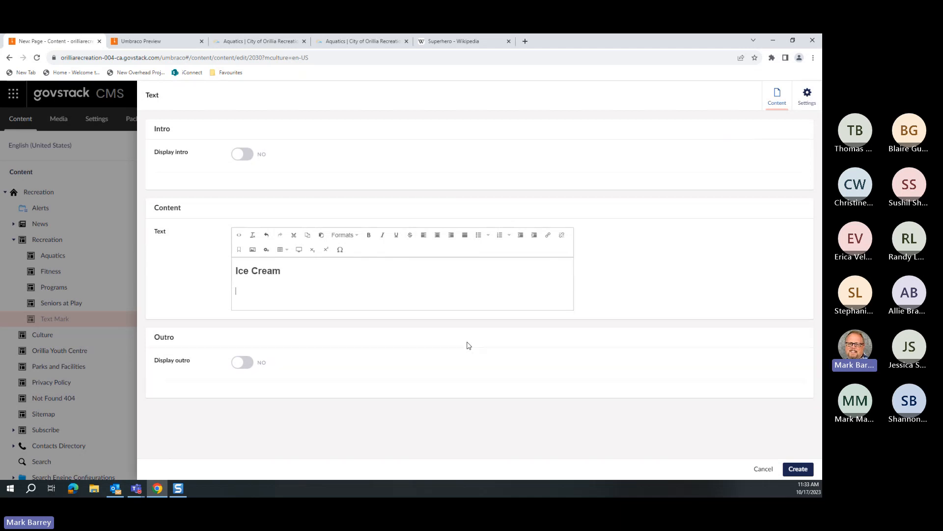
# - Copy the Wikipedia Superhero article's second paragraph, on superheroes' backgrounds and origins, into the component's text below the Ice Cream heading
pyautogui.click(436, 42)
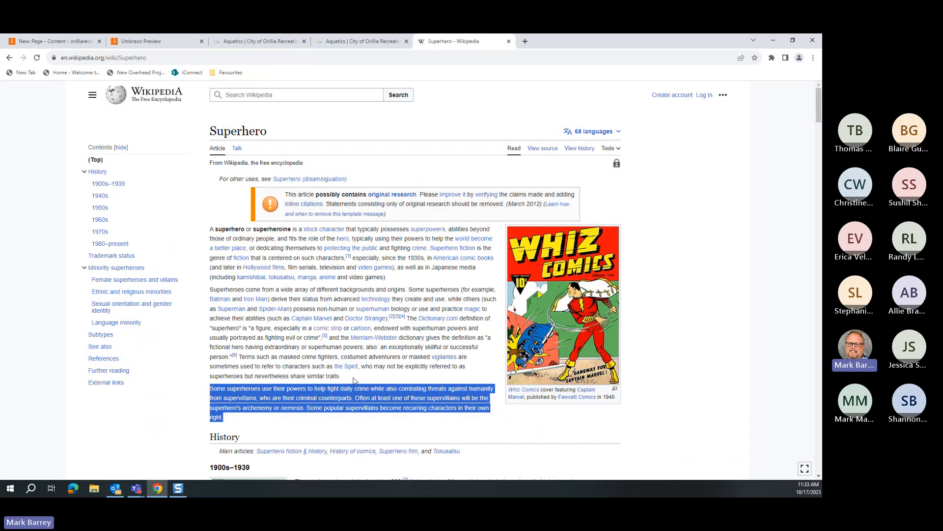
pyautogui.moveTo(353, 381); pyautogui.dragTo(212, 289)
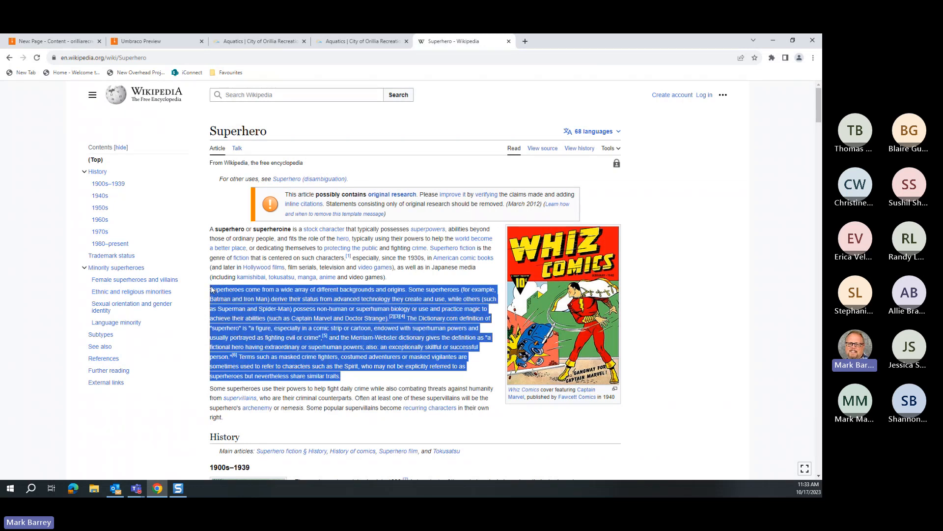
pyautogui.click(54, 41)
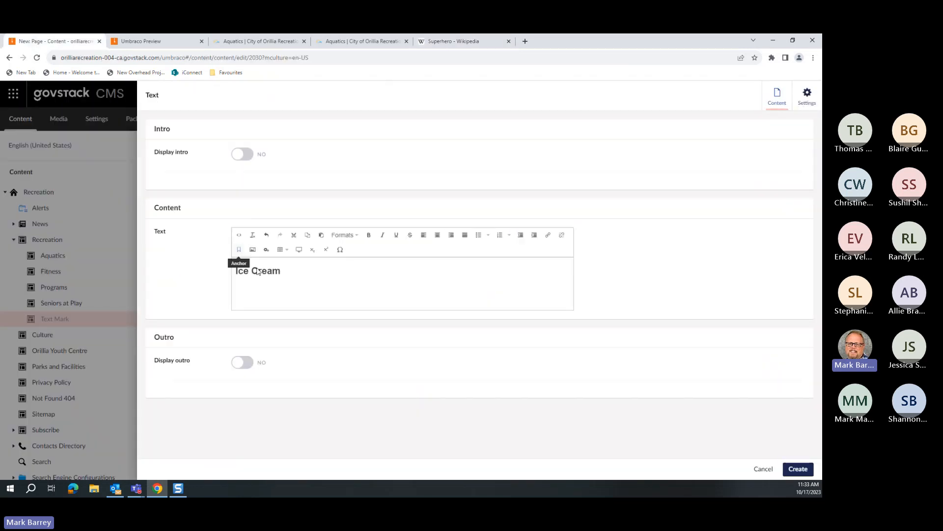
pyautogui.write('Superheroes come from a wide array of different backgrounds and origins. Some superheroes (for example, Batman and Iron Man) derive their status from advanced technology they create and use, while others (such as Superman and Spider-Man) possess non-human or superhuman biology or use and practice magic to achieve their abilities (such as Captain Marvel and Doctor Strange).[2][3][4] The Dictionary.com definition of "superhero" is "a figure, especially in a comic strip or cartoon, endowed with superhuman powers and usually portrayed as fighting evil or crime",[5] and the Merriam-Webster dictionary gives the definition as "a fictional hero having extraordinary or superhuman powers; also: an exceptionally skillful or successful person."[6] Terms such as masked crime fighters, costumed adventurers or masked vigilantes are sometimes used to refer to characters such as the Spirit, who may not be explicitly referred to as superheroes but nevertheless share similar traits.')
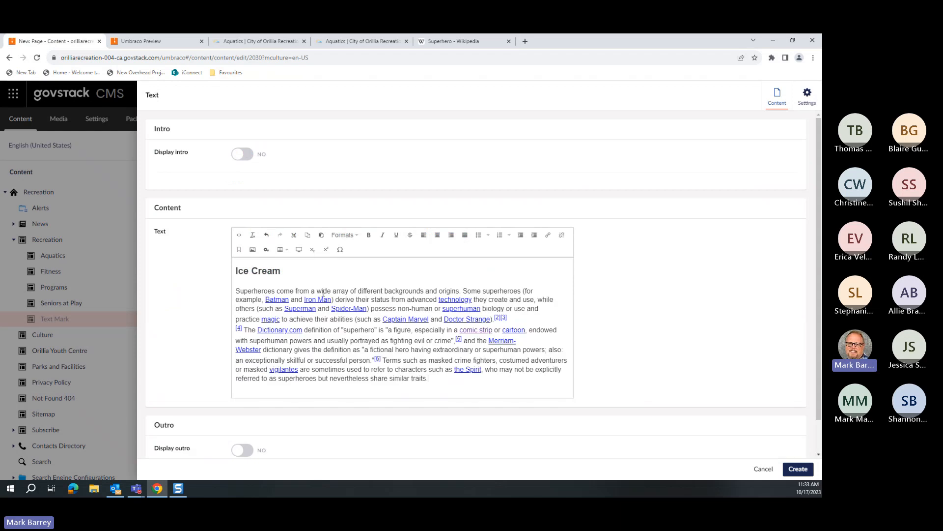
# - Clear the formatting of the pasted paragraph under Ice Cream and create the Text component
pyautogui.moveTo(428, 379); pyautogui.dragTo(231, 290)
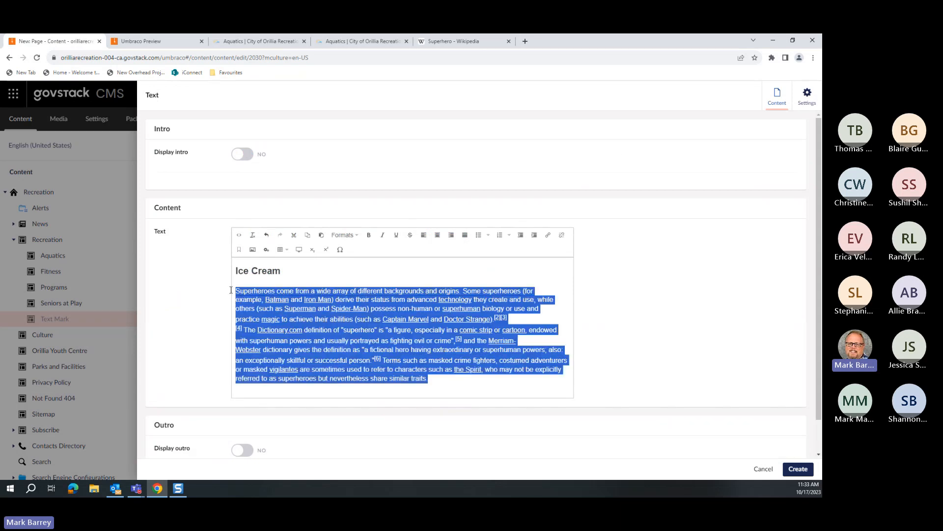
pyautogui.click(253, 235)
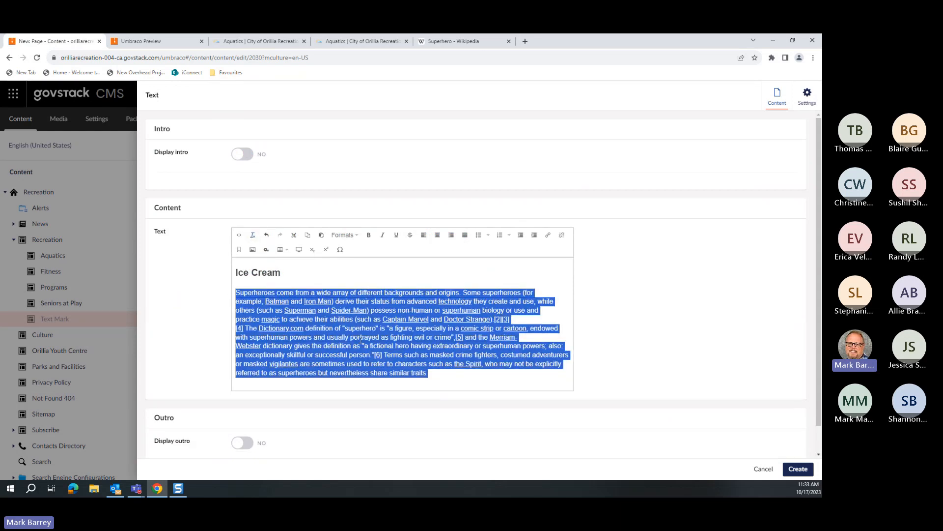
pyautogui.click(459, 381)
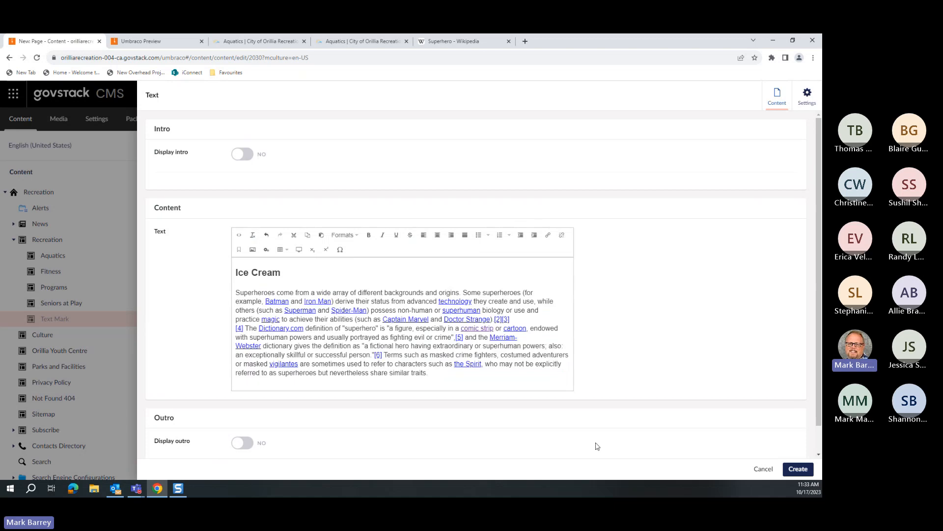
pyautogui.click(797, 468)
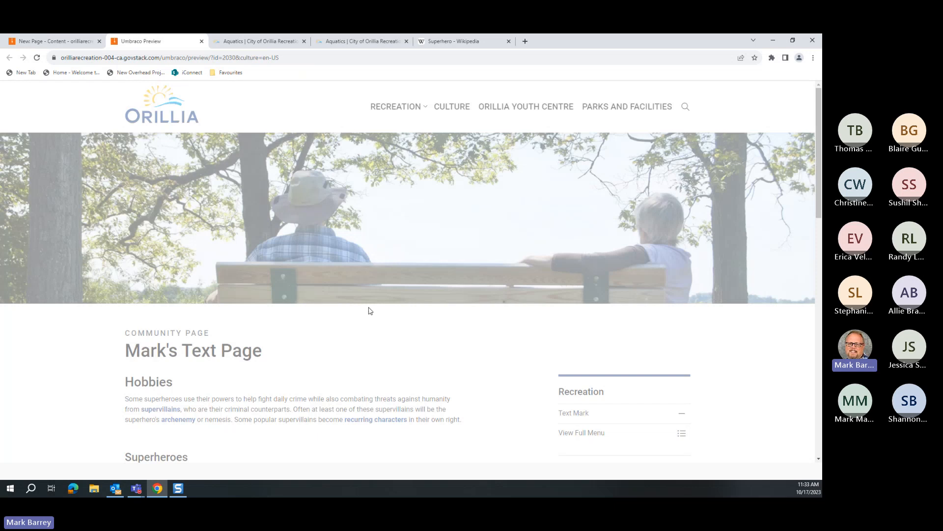
# - Review the page preview from the Hobbies section through the contact table to the Ice Cream section
pyautogui.scroll(-3, 370, 310)
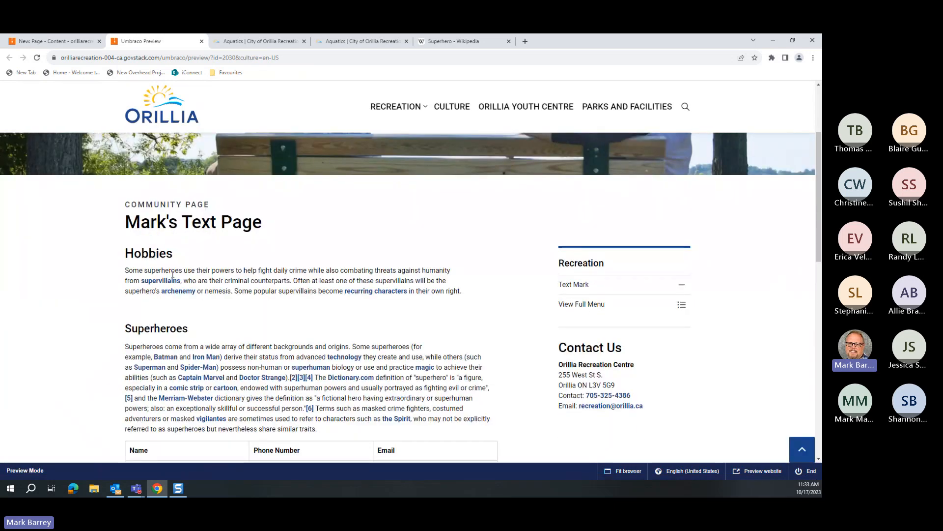
pyautogui.scroll(-1, 162, 281)
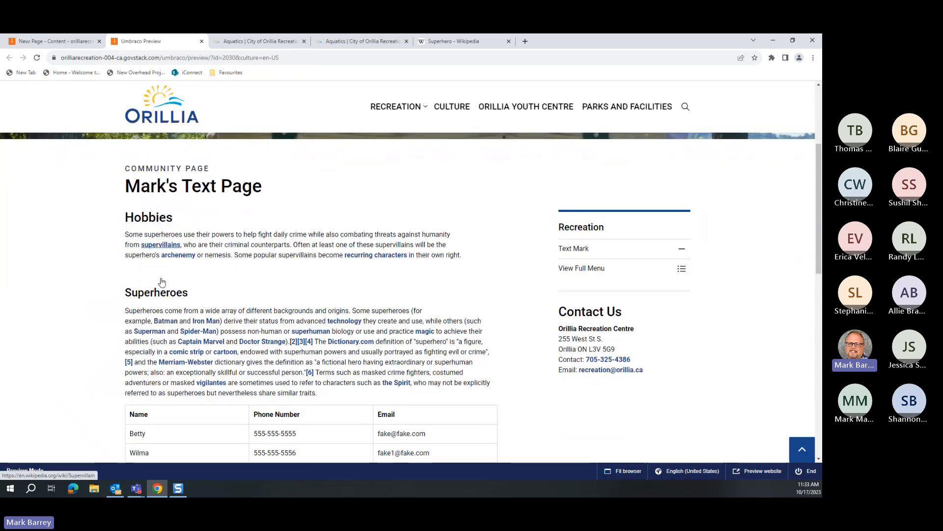
pyautogui.scroll(-1, 162, 281)
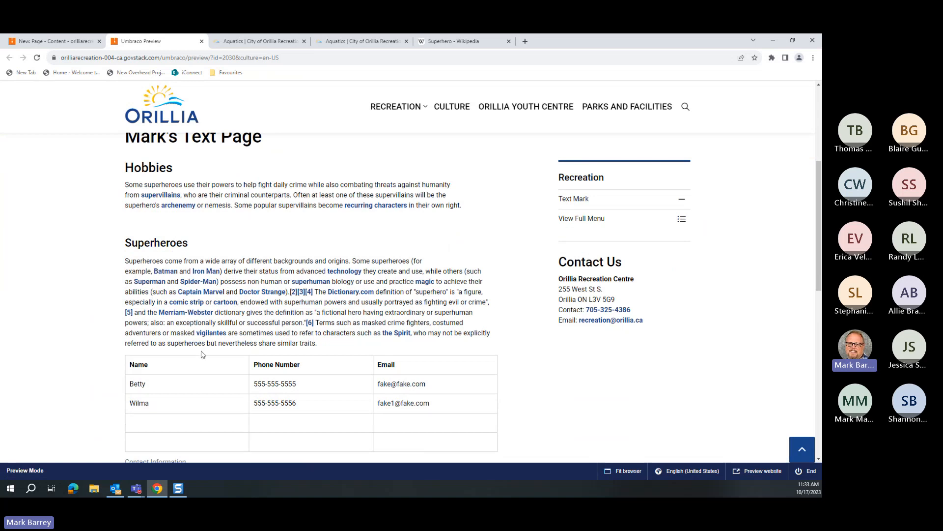
pyautogui.scroll(-4, 202, 354)
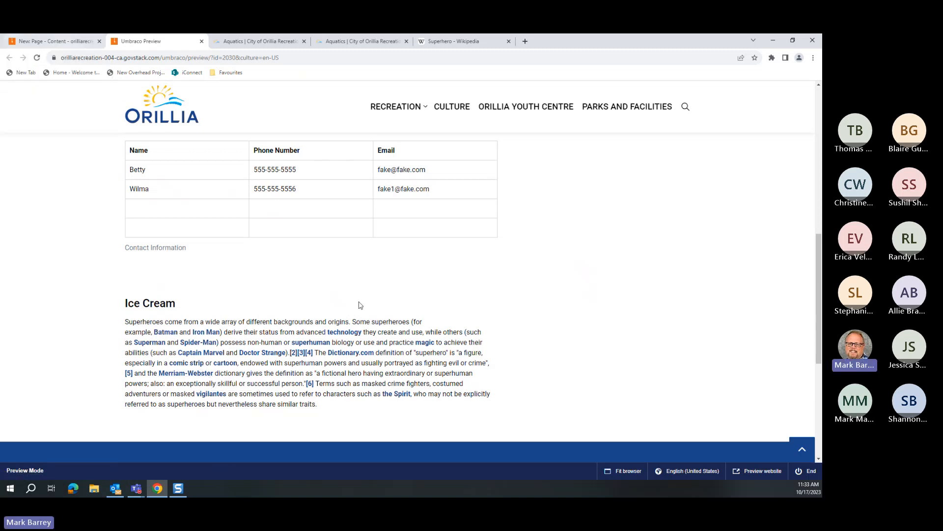
pyautogui.scroll(3, 280, 289)
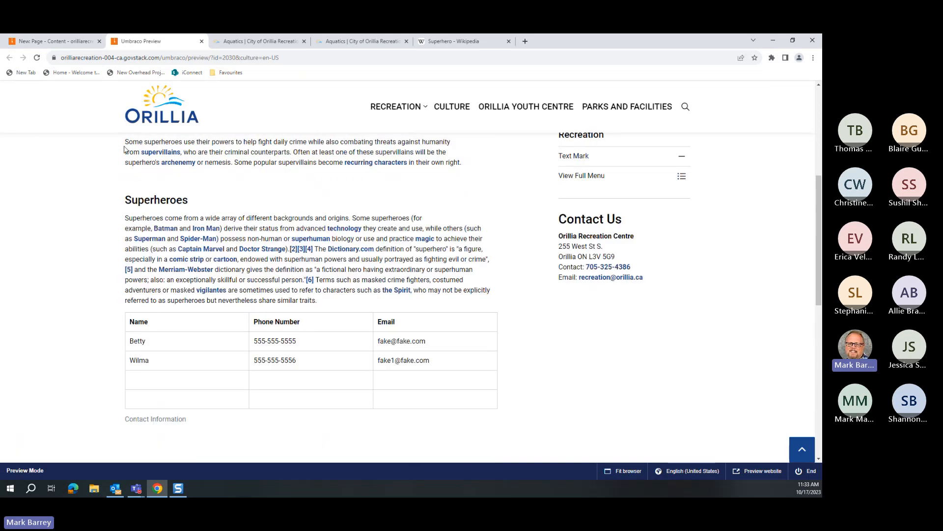
# - Name the second Text component "Ice Cream" in its advanced settings in the CMS and submit the change
pyautogui.click(74, 42)
pyautogui.moveTo(556, 397)
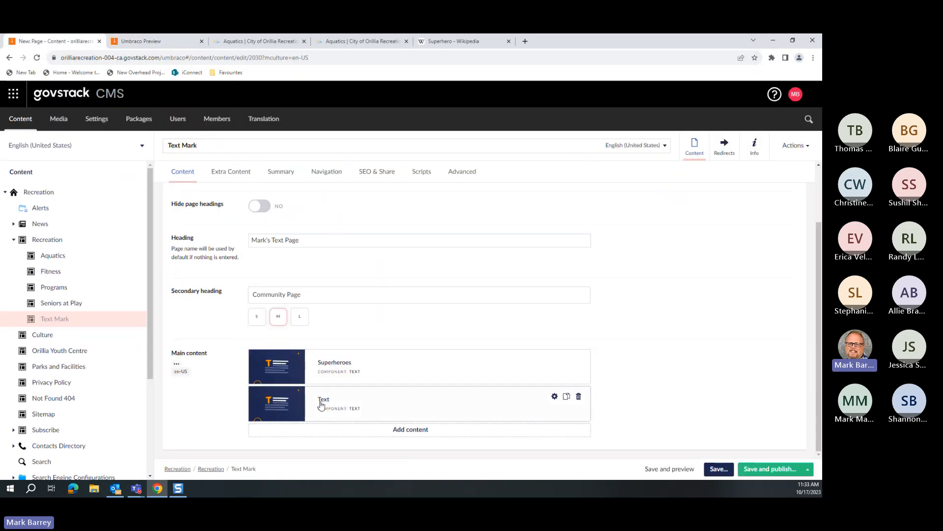
pyautogui.click(555, 397)
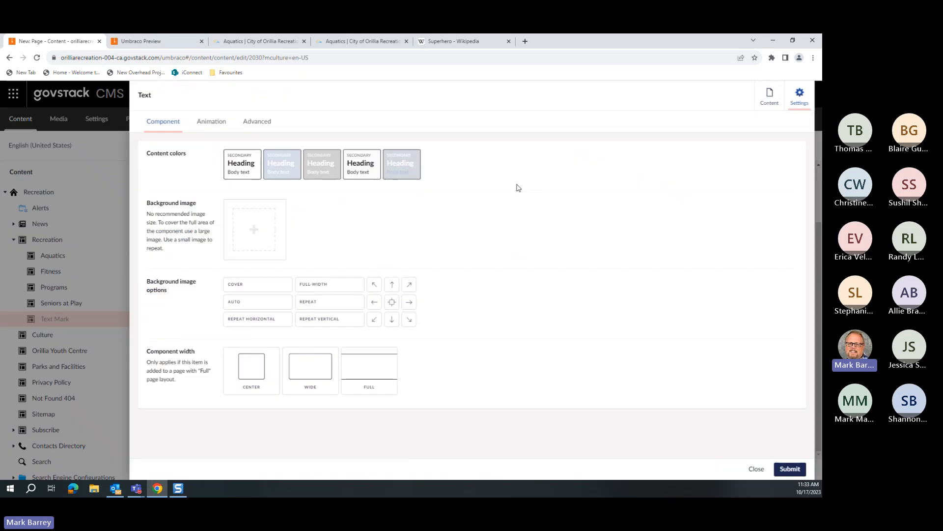
pyautogui.click(275, 123)
pyautogui.click(293, 156)
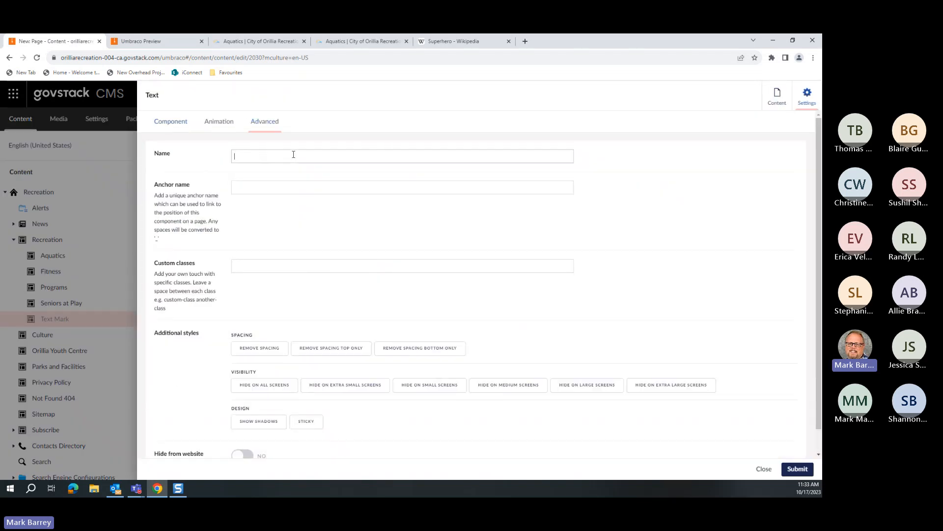
pyautogui.write('Ice Cream')
pyautogui.click(796, 469)
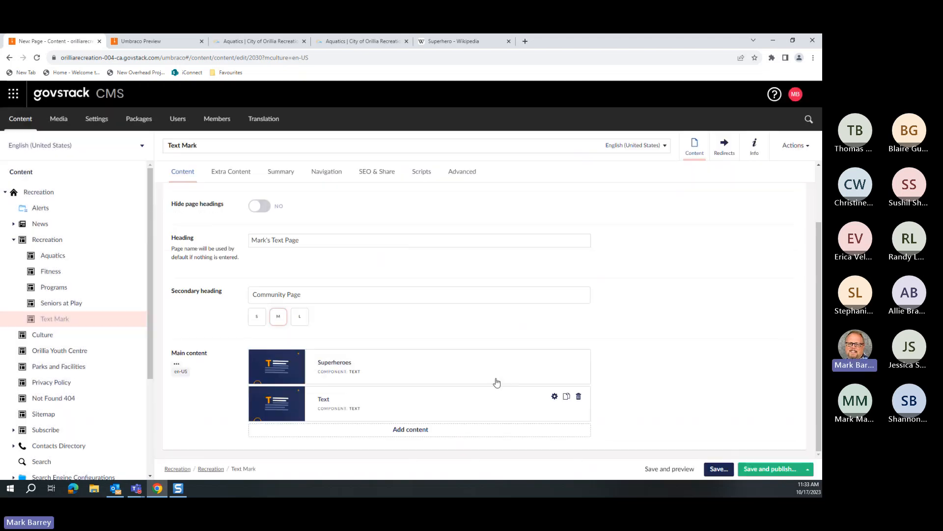
# - Turn on the outro of the Ice Cream component and give it the heading "Conclusion" at level H3
pyautogui.click(326, 404)
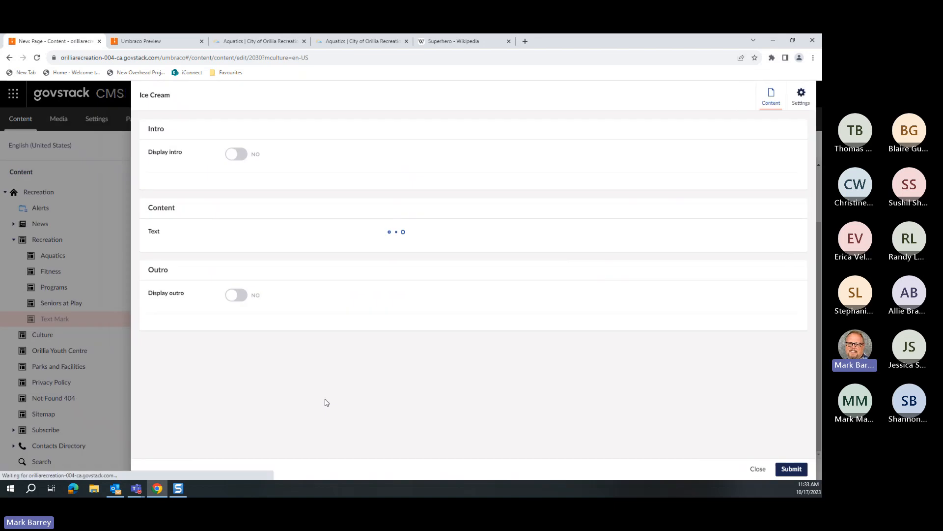
pyautogui.scroll(-1, 265, 423)
pyautogui.click(242, 414)
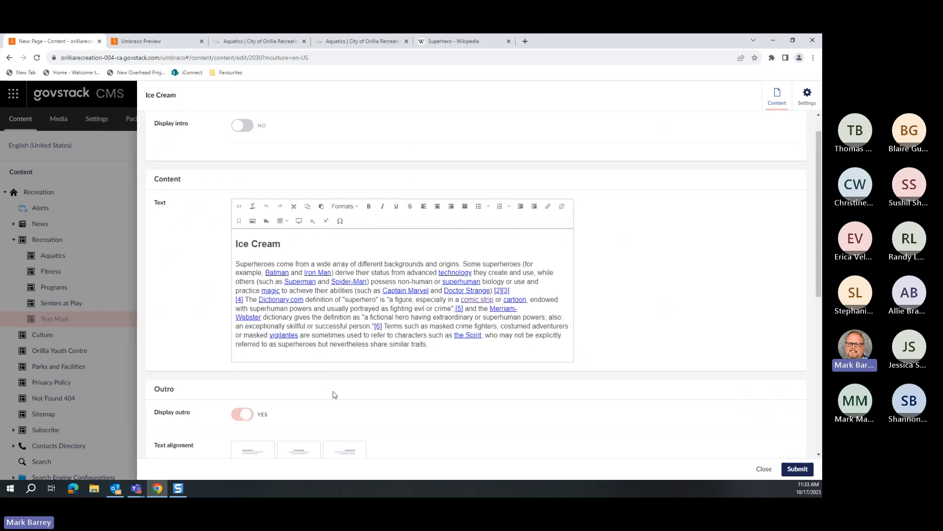
pyautogui.scroll(-3, 243, 416)
pyautogui.scroll(-1, 271, 344)
pyautogui.click(287, 333)
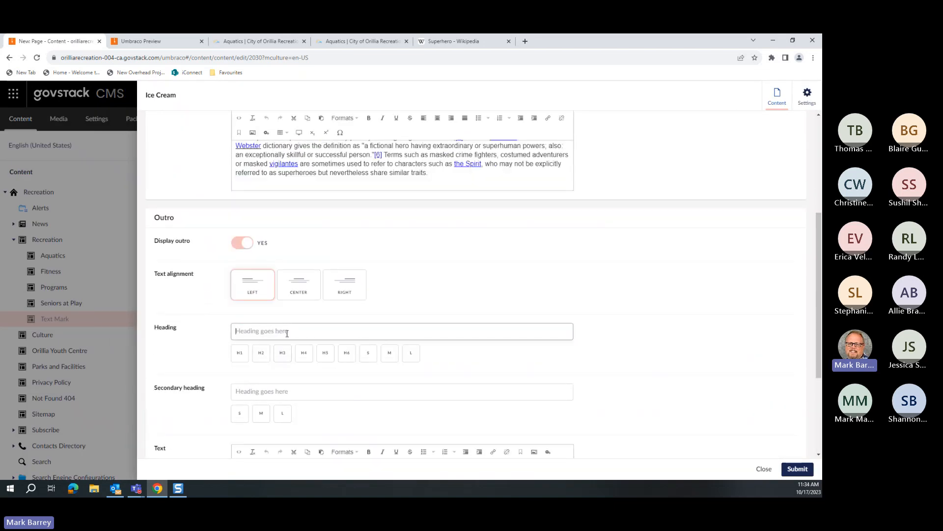
pyautogui.write('Condlusion')
pyautogui.click(283, 353)
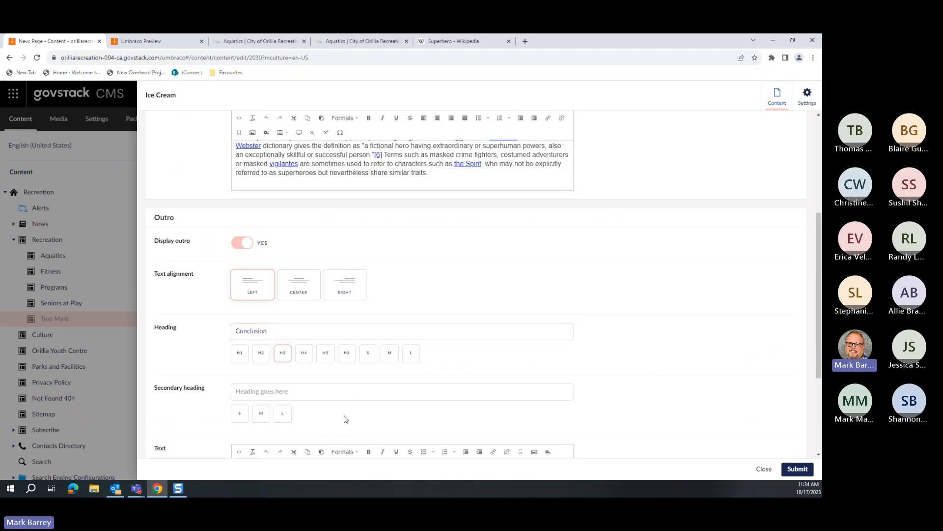
# - Copy the Wikipedia Superhero article's opening paragraph into the outro text of the Ice Cream component
pyautogui.scroll(-3, 362, 403)
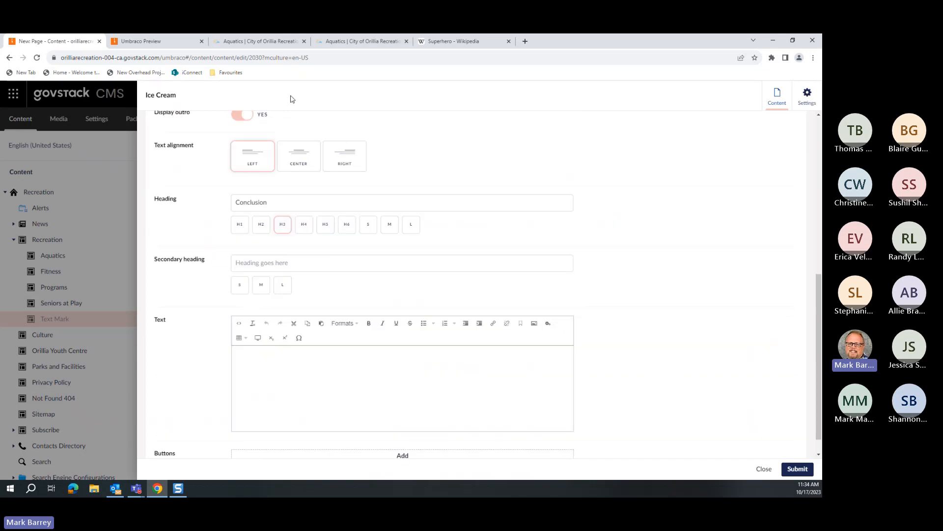
pyautogui.click(457, 41)
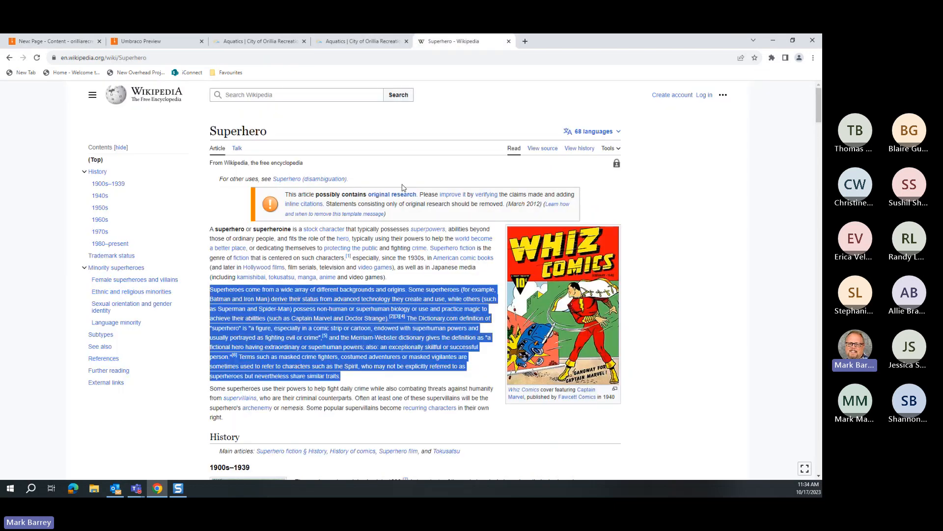
pyautogui.moveTo(387, 277); pyautogui.dragTo(210, 229)
pyautogui.hotkey('ctrl', 'c')
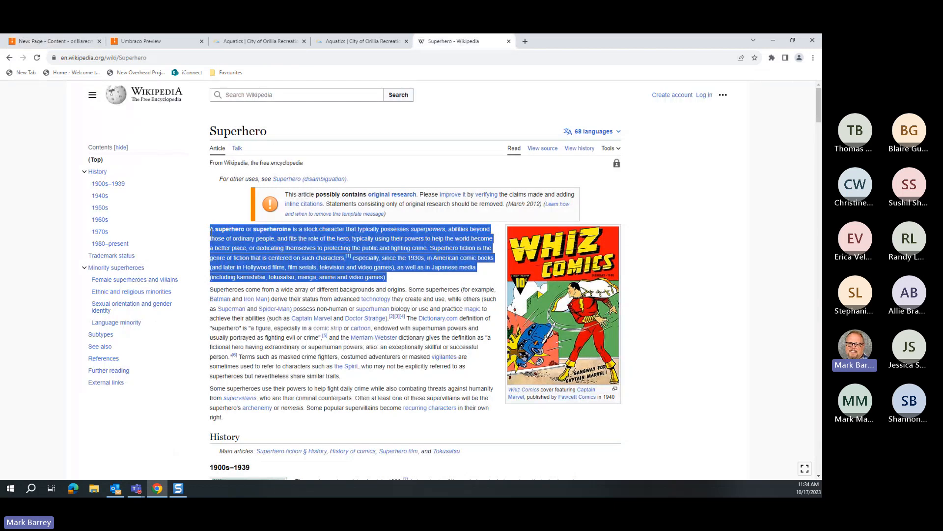
pyautogui.click(54, 41)
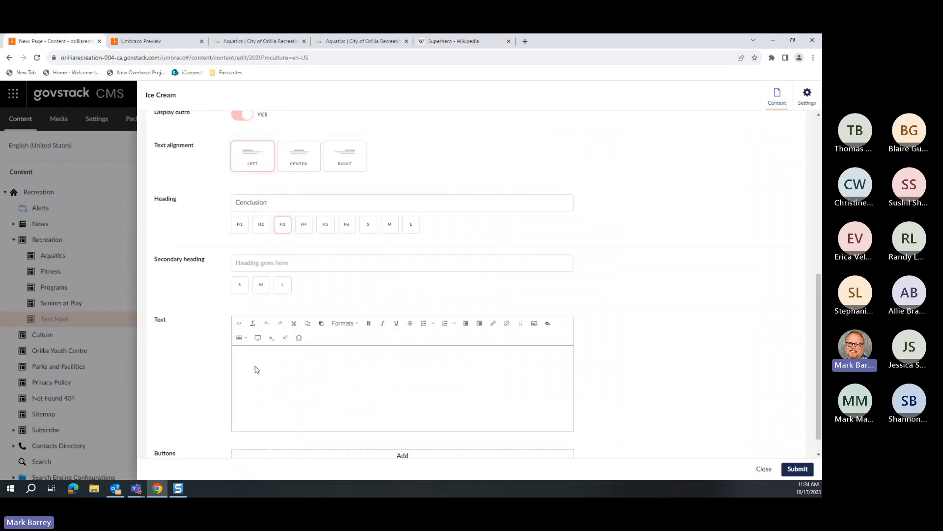
pyautogui.hotkey('ctrl', 'v')
# - Clear the formatting of the pasted outro paragraph and submit the Ice Cream component
pyautogui.moveTo(439, 404); pyautogui.dragTo(235, 355)
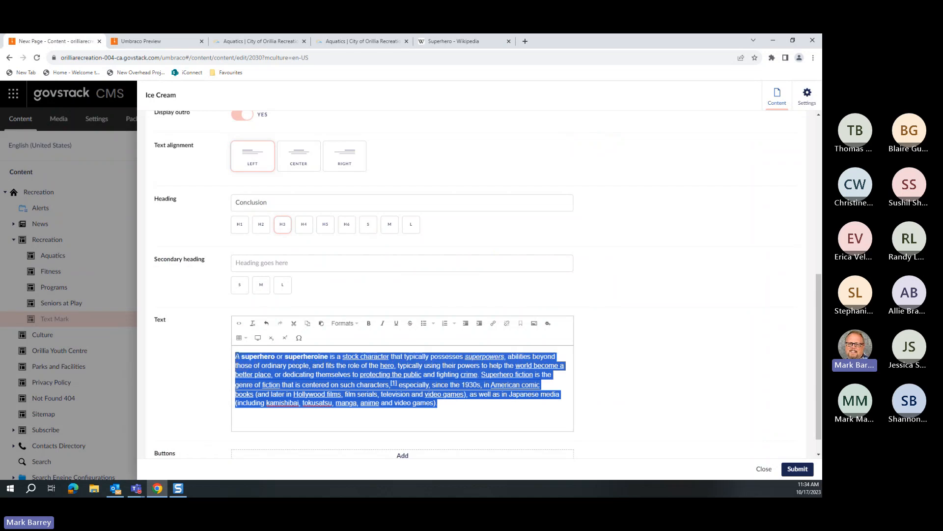
pyautogui.click(253, 326)
pyautogui.click(526, 421)
pyautogui.scroll(-1, 530, 419)
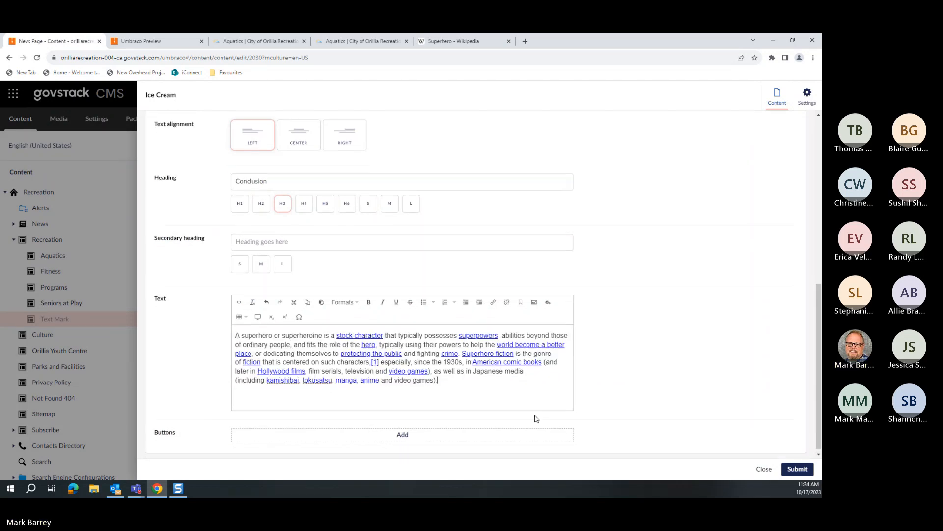
pyautogui.click(794, 469)
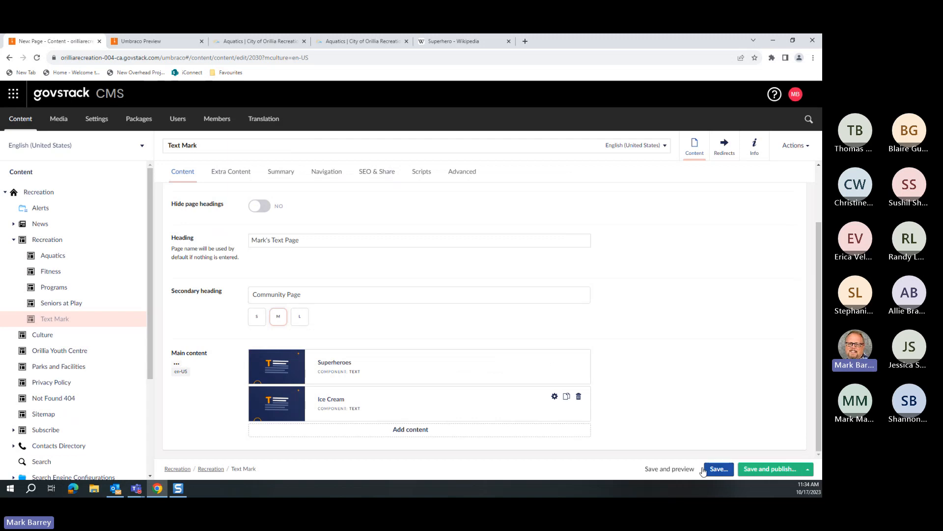
# - Save and preview the page, check its sections down to the Conclusion outro, and return to the page editor
pyautogui.click(683, 469)
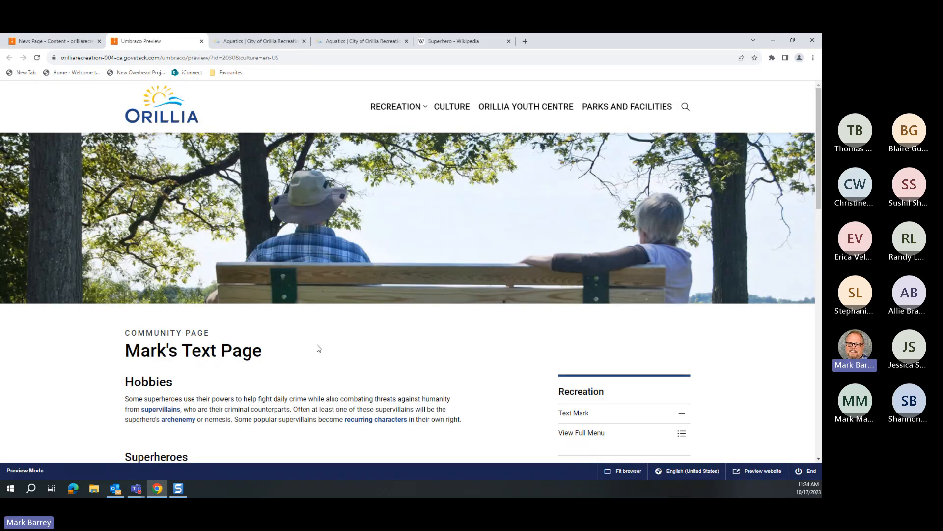
pyautogui.scroll(-1, 208, 370)
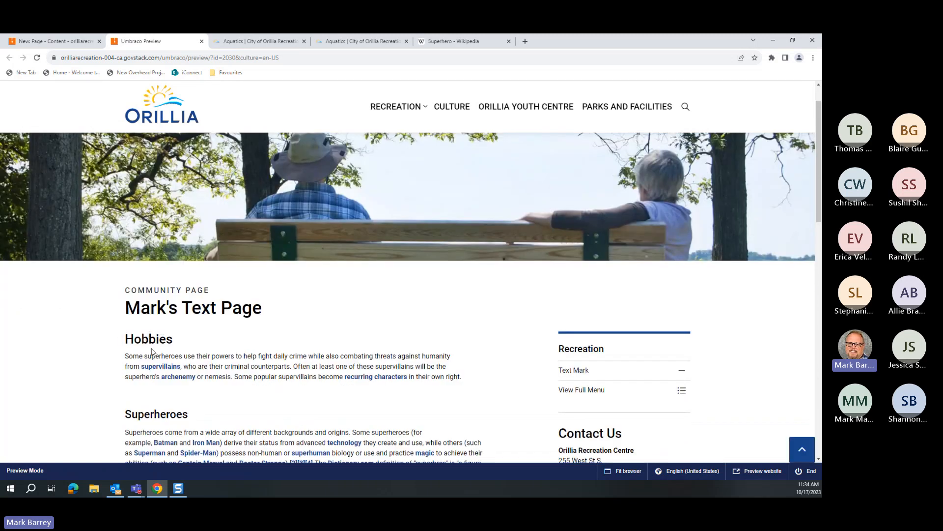
pyautogui.scroll(-5, 157, 371)
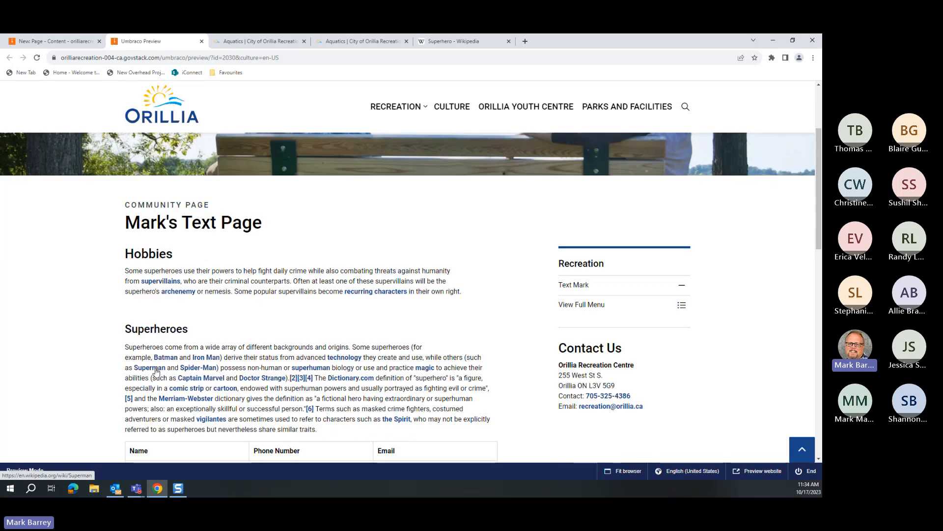
pyautogui.scroll(-3, 199, 396)
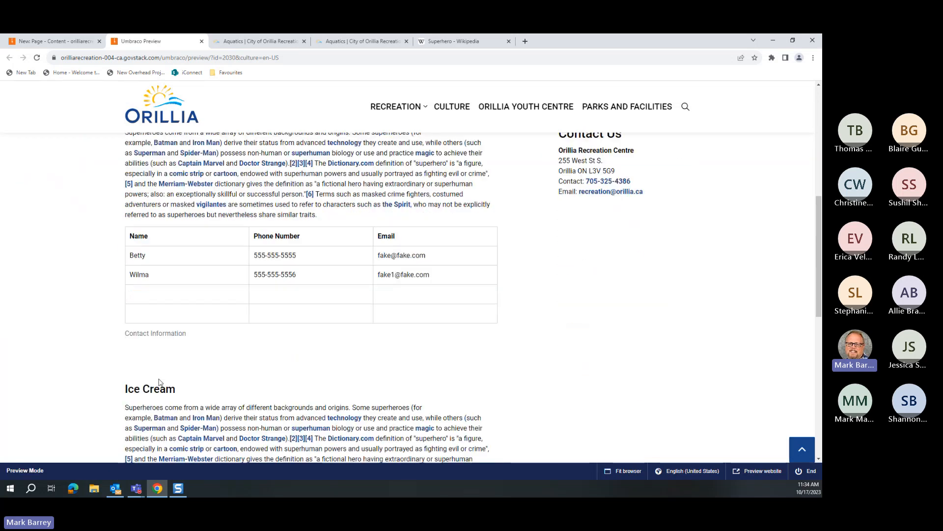
pyautogui.scroll(-3, 218, 402)
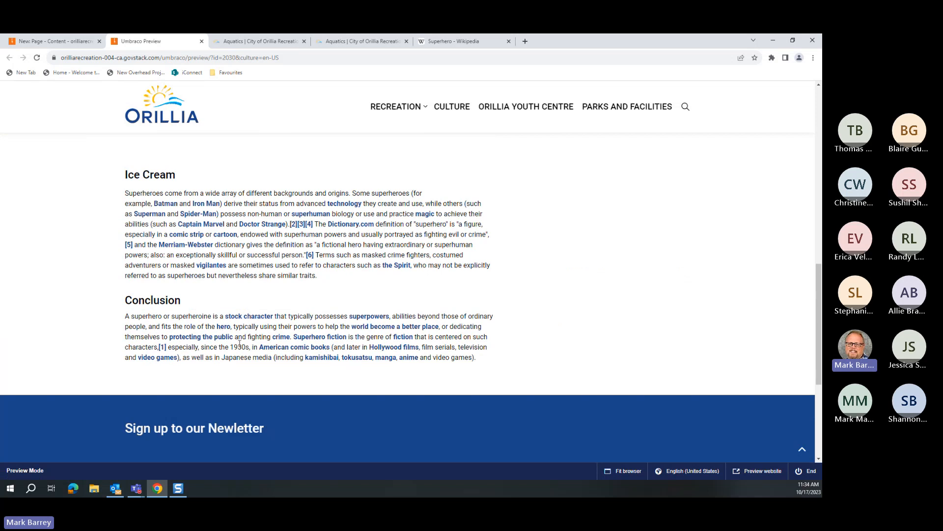
pyautogui.scroll(8, 223, 371)
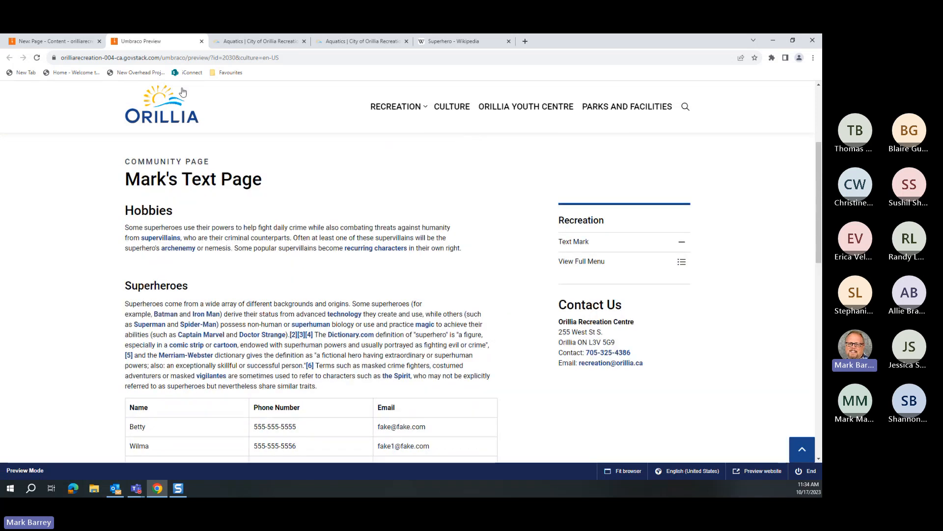
pyautogui.click(63, 39)
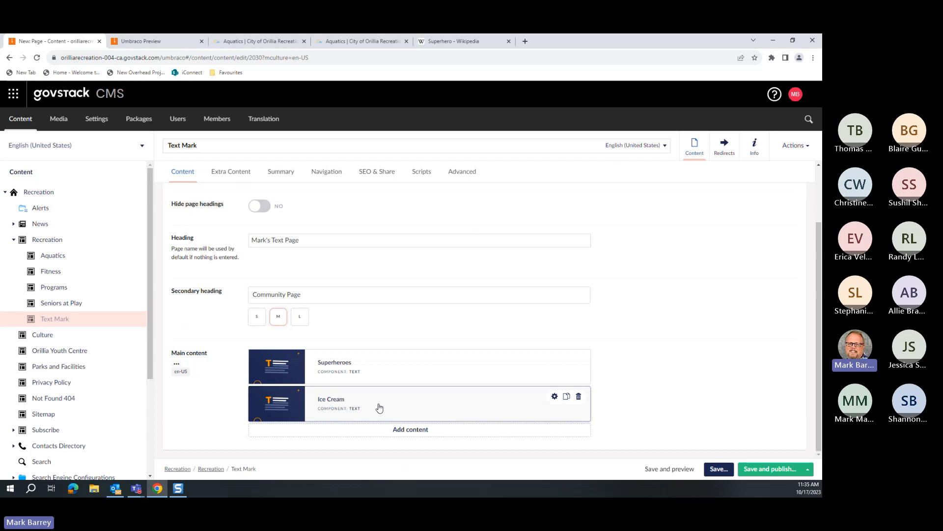
# - Copy the page's heading from its main content into the secondary heading of the page summary
pyautogui.click(282, 175)
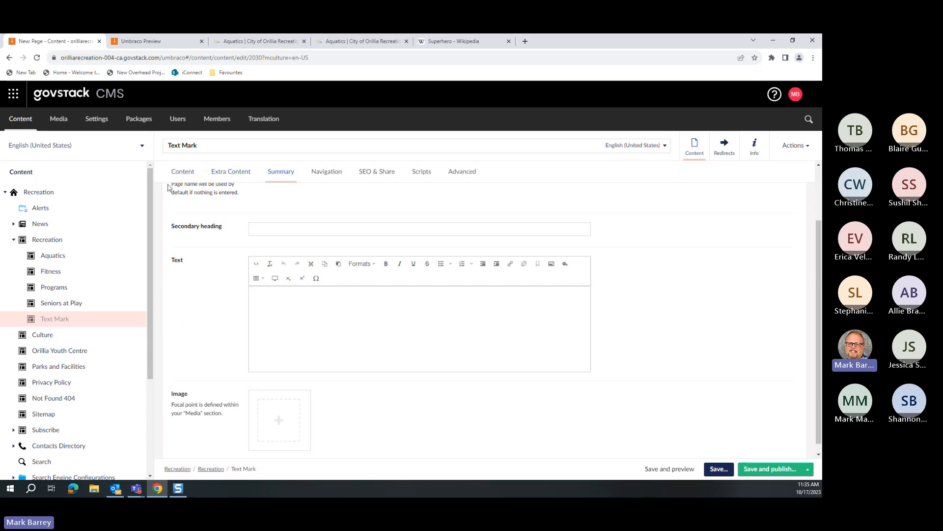
pyautogui.click(181, 172)
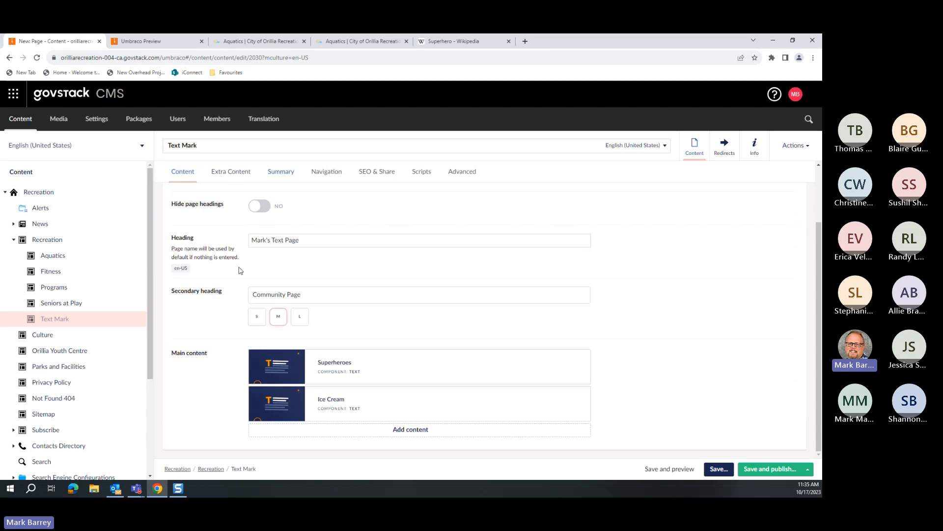
pyautogui.moveTo(313, 242); pyautogui.dragTo(225, 245)
pyautogui.hotkey('ctrl', 'c')
pyautogui.click(275, 174)
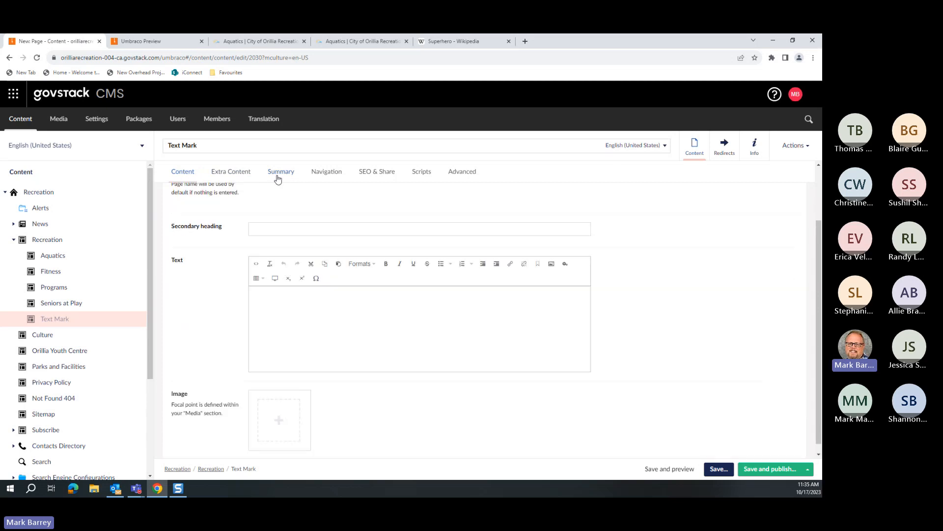
pyautogui.click(320, 229)
pyautogui.hotkey('ctrl', 'v')
# - Enter "This is the Summary Text for the Text Page." as the summary text
pyautogui.write('This is the Summary ')
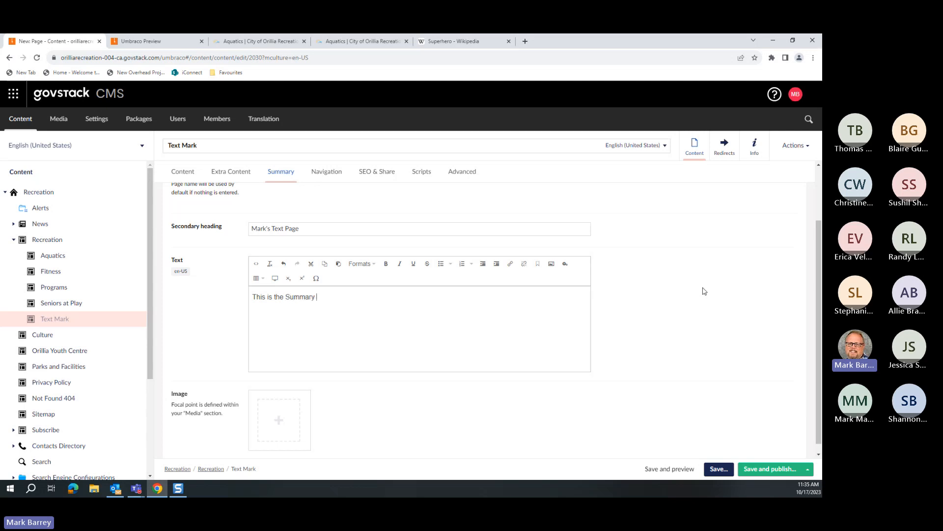
pyautogui.write('Text for the Text ')
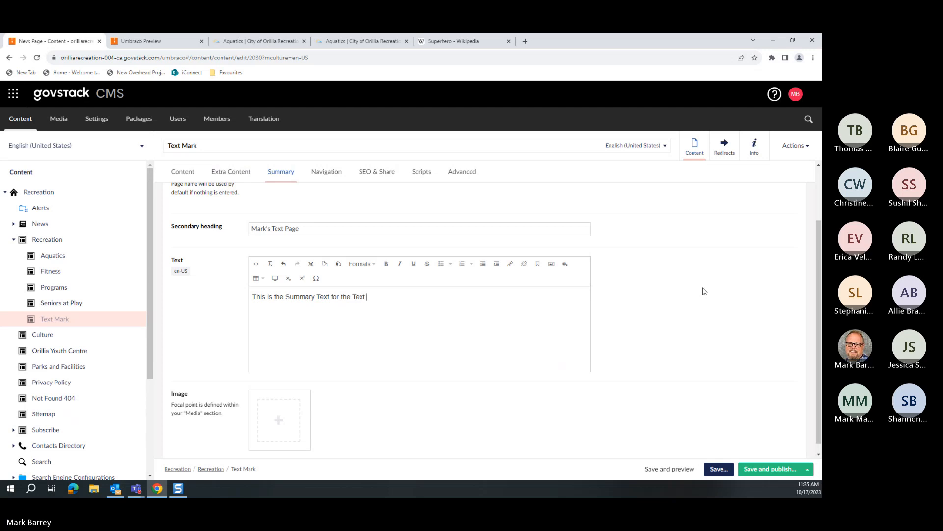
pyautogui.write('Page.')
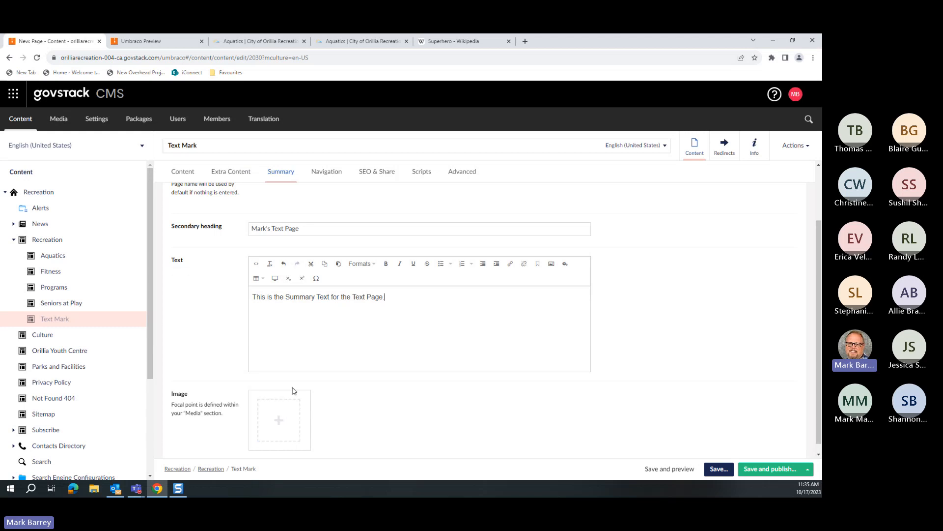
# - Start choosing the summary image and create a Training folder, prefixed with the trainer's first name, at the root of the media library
pyautogui.click(277, 422)
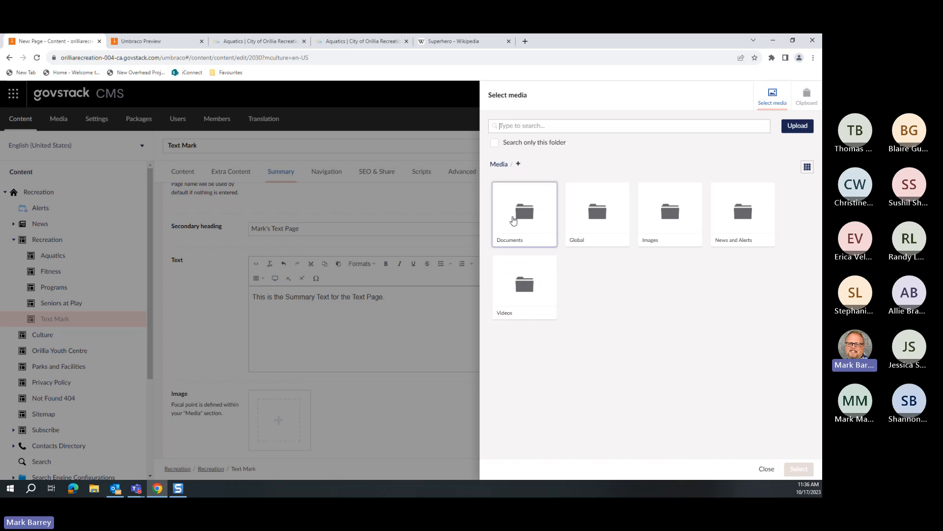
pyautogui.click(545, 273)
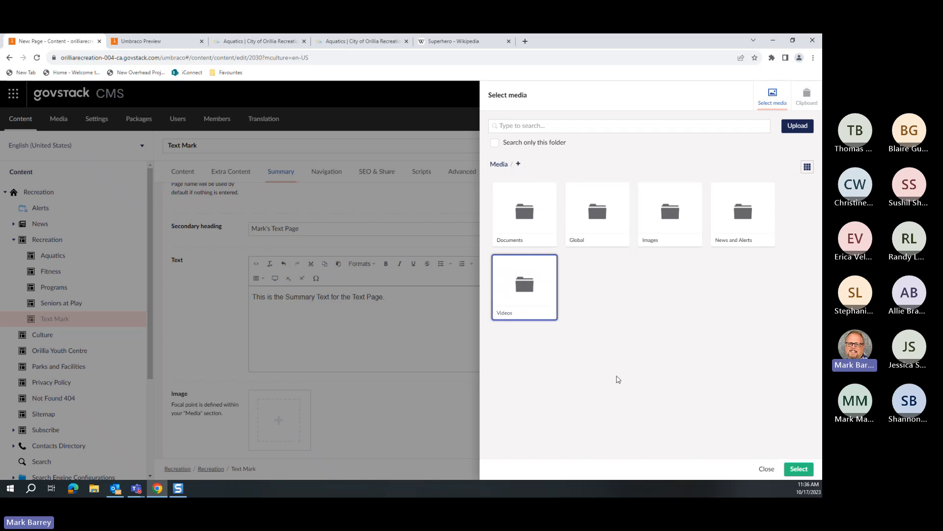
pyautogui.click(508, 315)
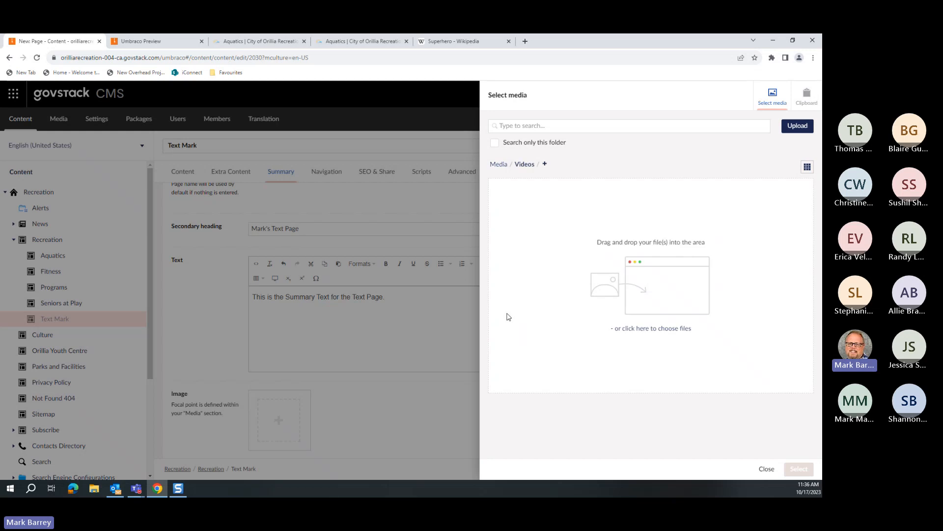
pyautogui.click(504, 166)
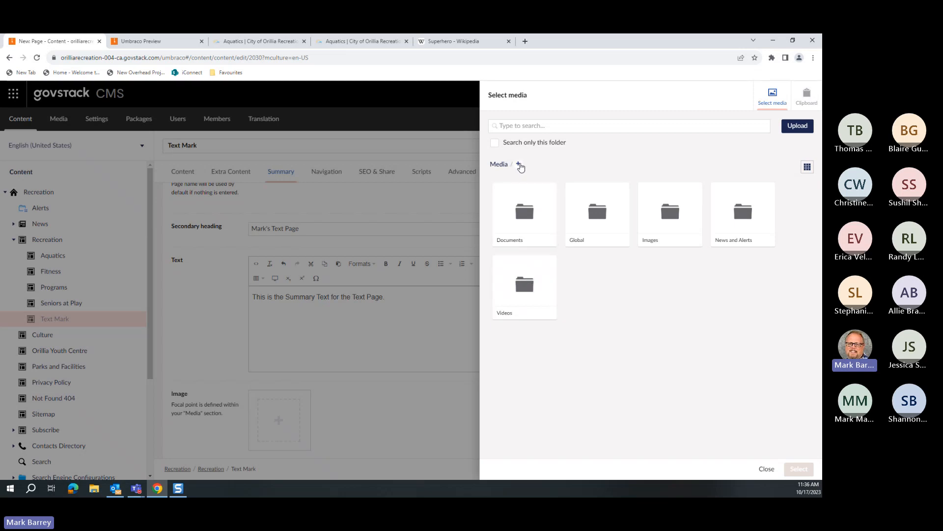
pyautogui.click(519, 165)
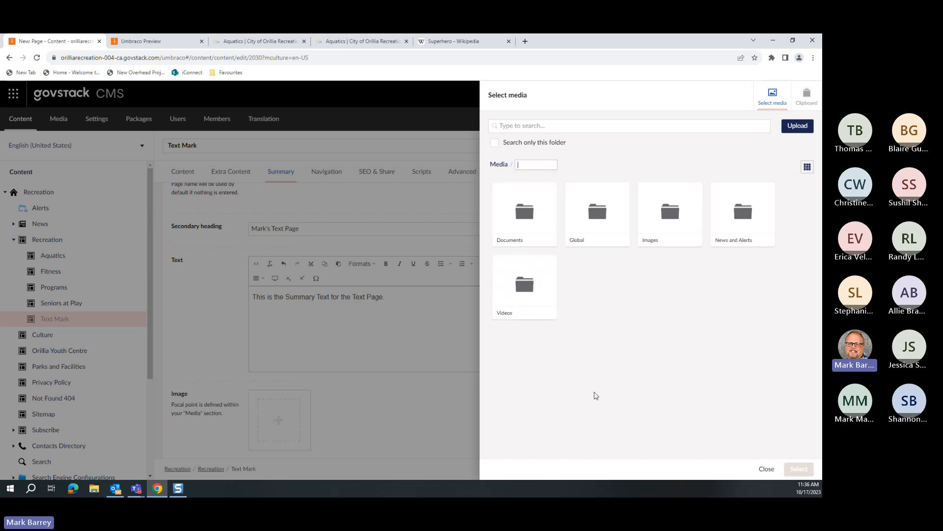
pyautogui.write('Mark')
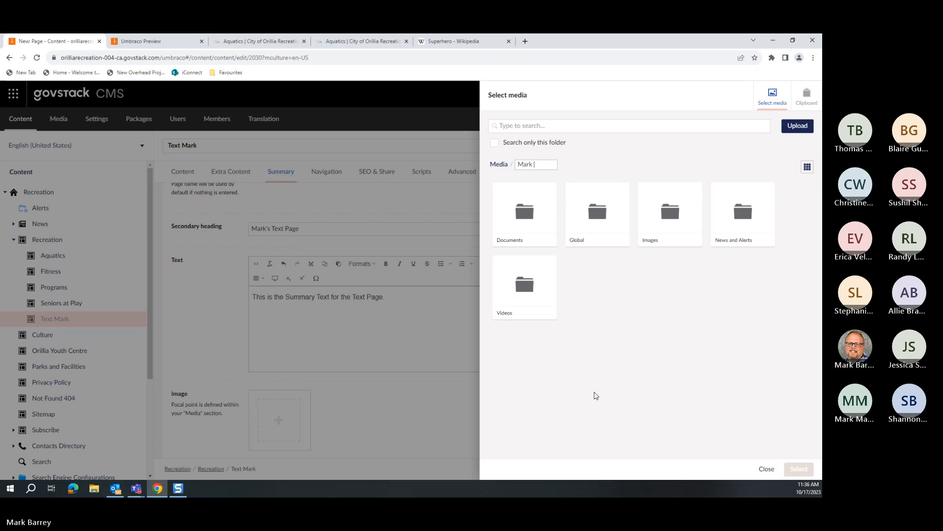
pyautogui.write(' Training')
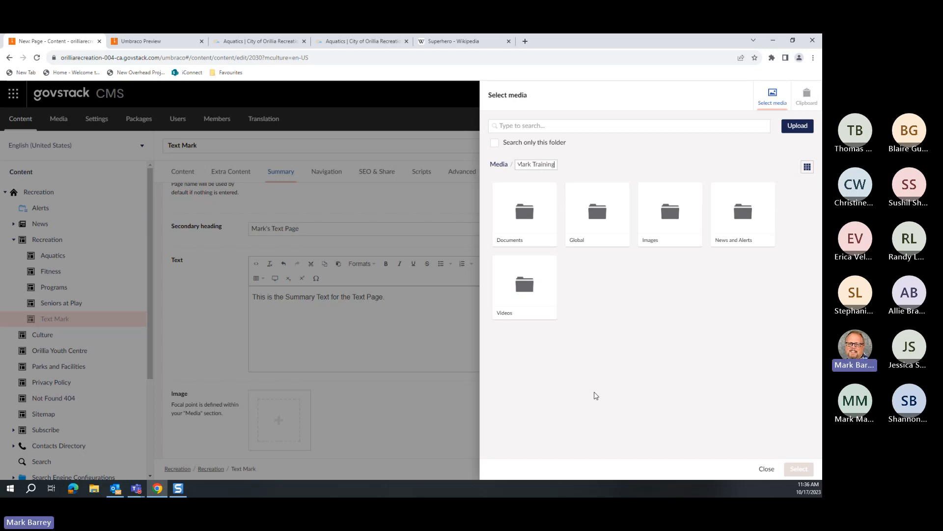
pyautogui.press('Return')
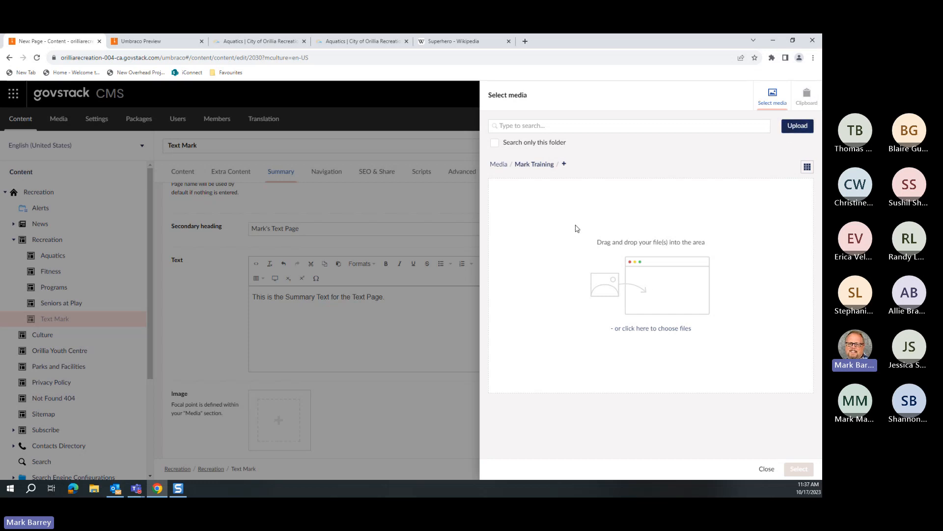
# - Upload 1000x800-puppy-1.jpg from the Animals folder into the new training folder and set it as the summary image
pyautogui.click(807, 136)
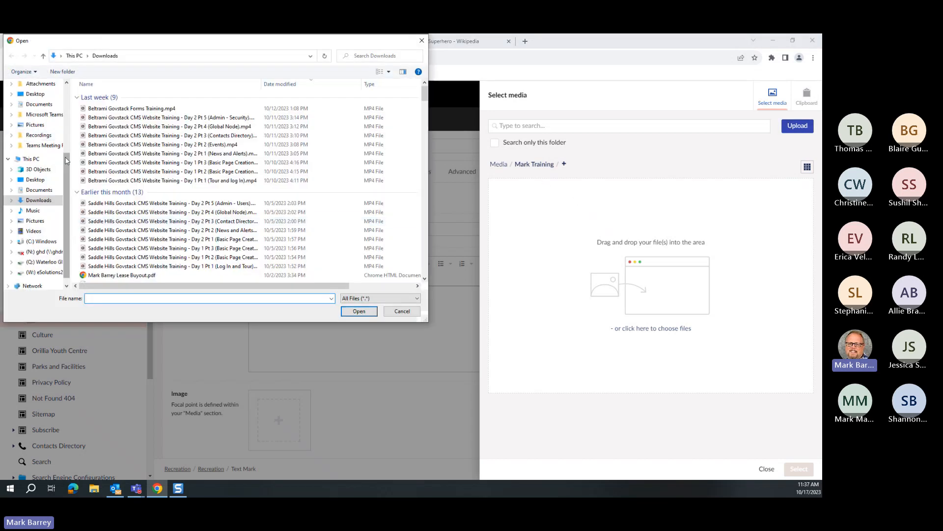
pyautogui.scroll(4, 34, 140)
pyautogui.click(35, 142)
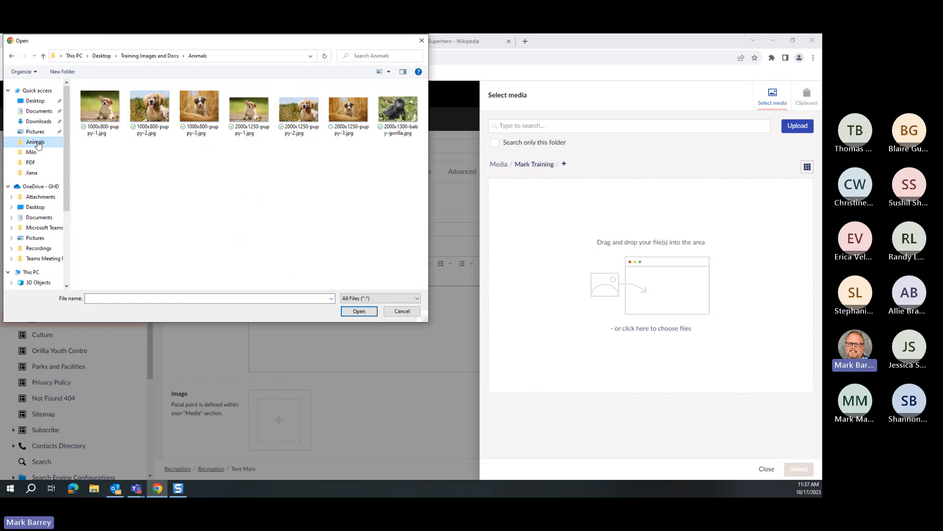
pyautogui.click(101, 111)
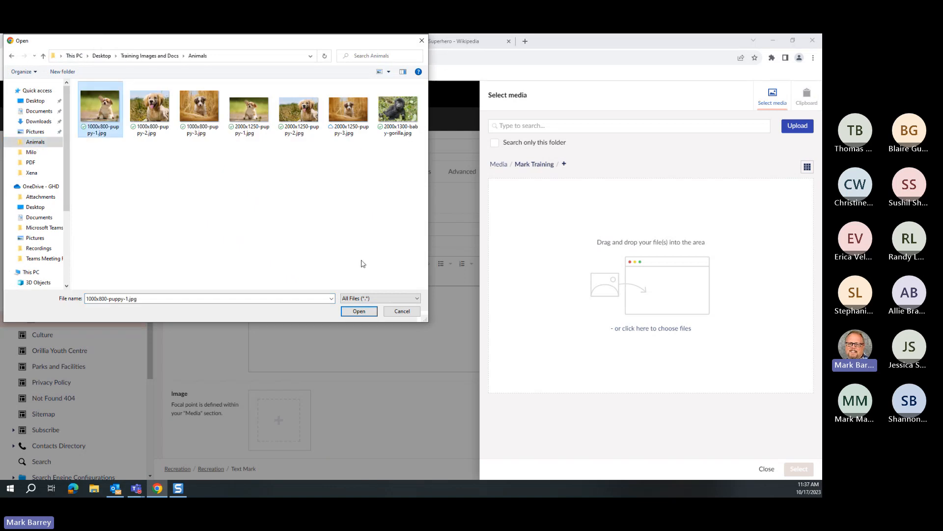
pyautogui.click(360, 315)
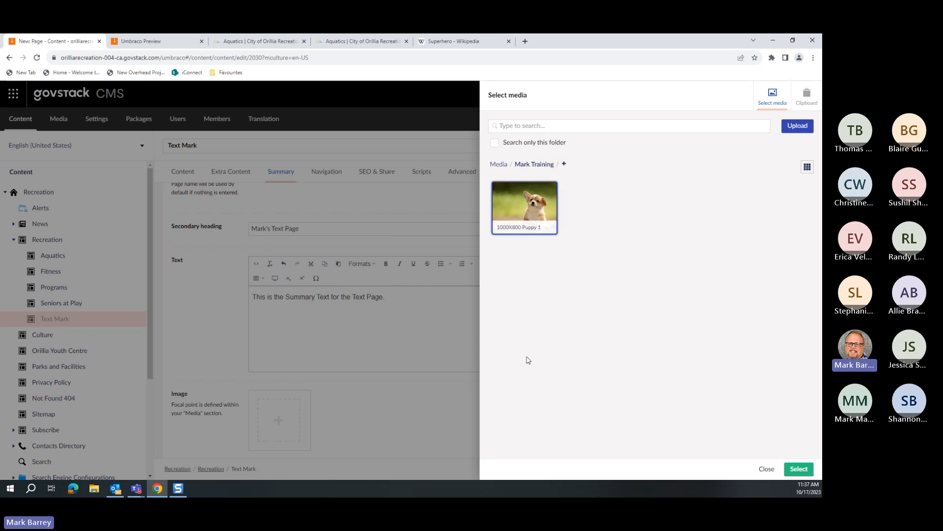
pyautogui.click(800, 469)
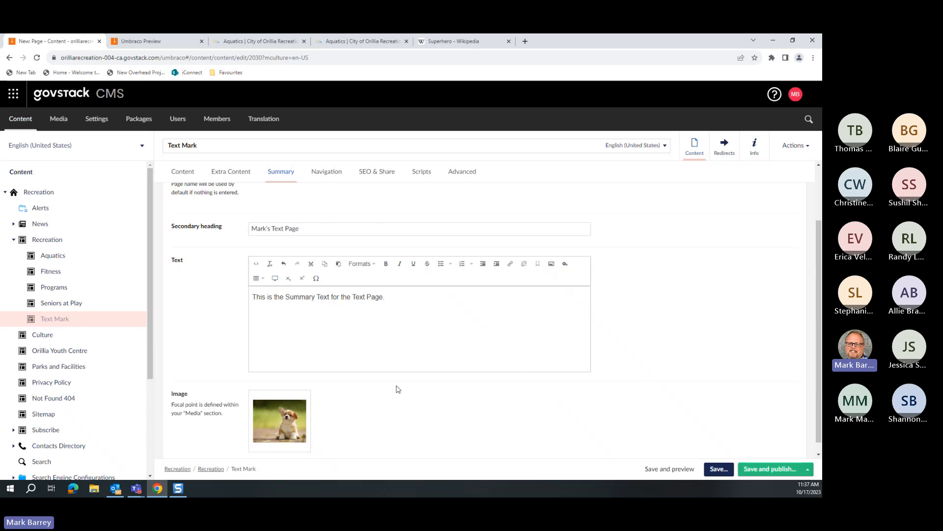
# - Remove the summary image and select 1000X800 Puppy 1 again from the training media folder
pyautogui.scroll(-1, 388, 396)
pyautogui.moveTo(298, 432)
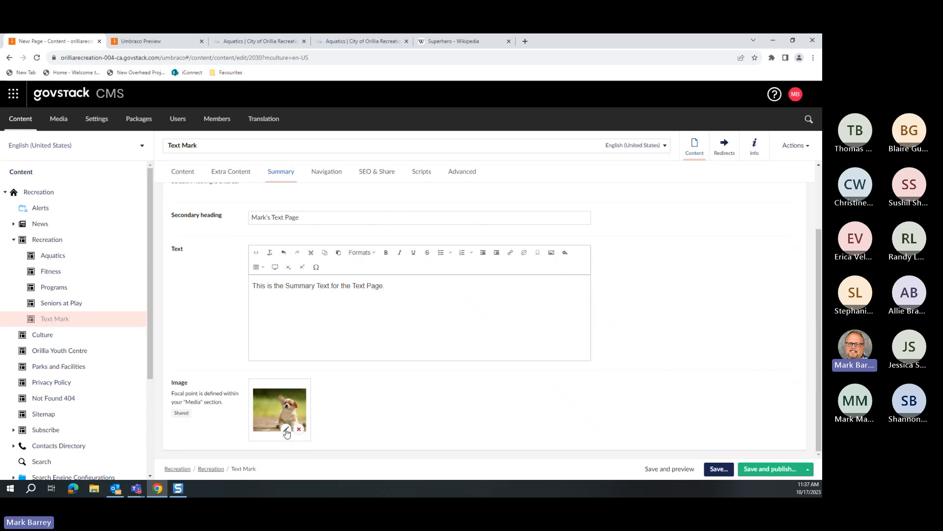
pyautogui.click(298, 429)
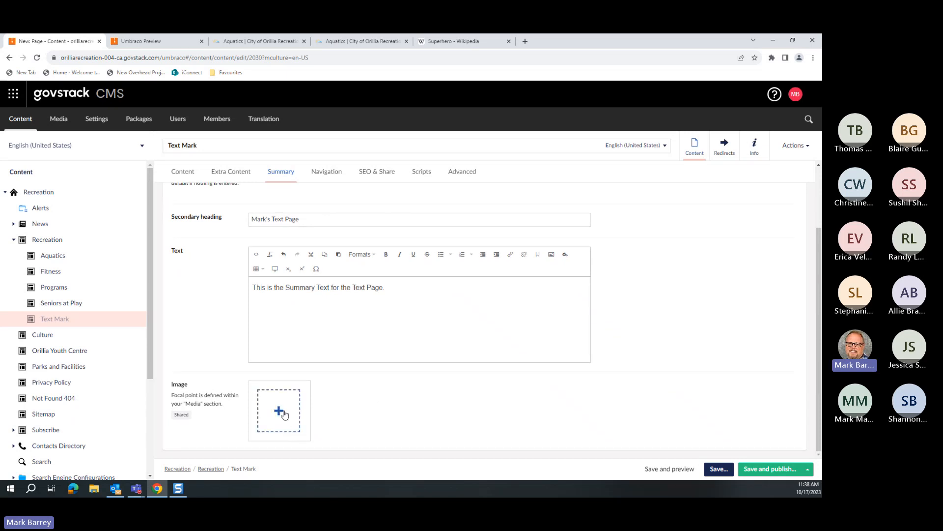
pyautogui.click(285, 412)
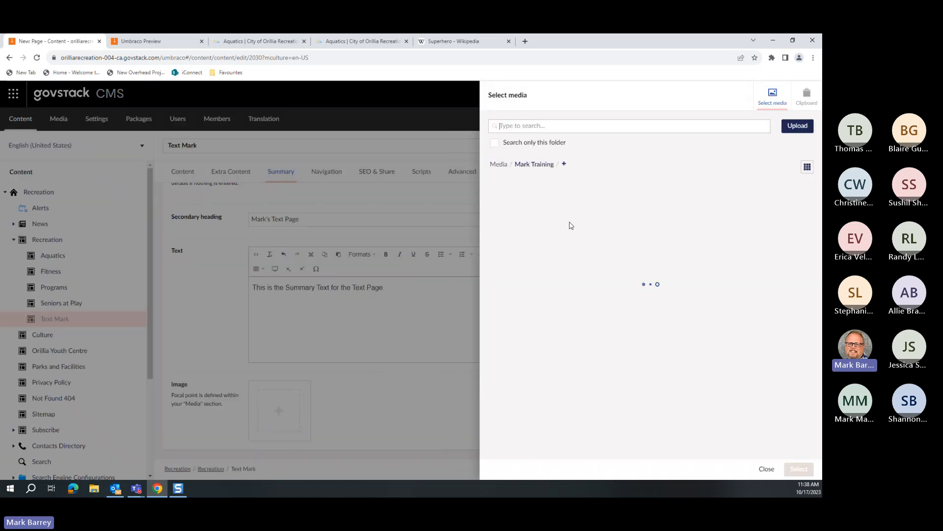
pyautogui.click(538, 228)
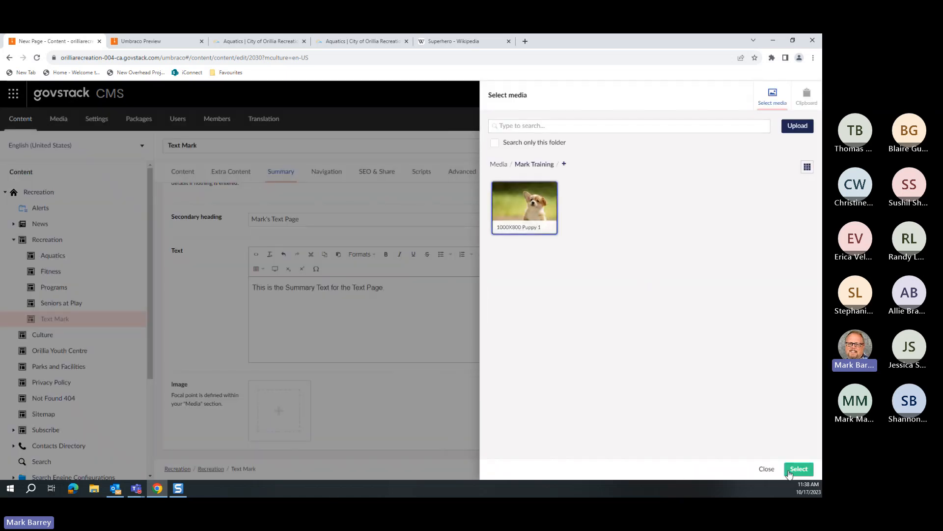
pyautogui.click(799, 469)
# - Edit the summary image and move its focal point onto the puppy's face
pyautogui.moveTo(293, 435)
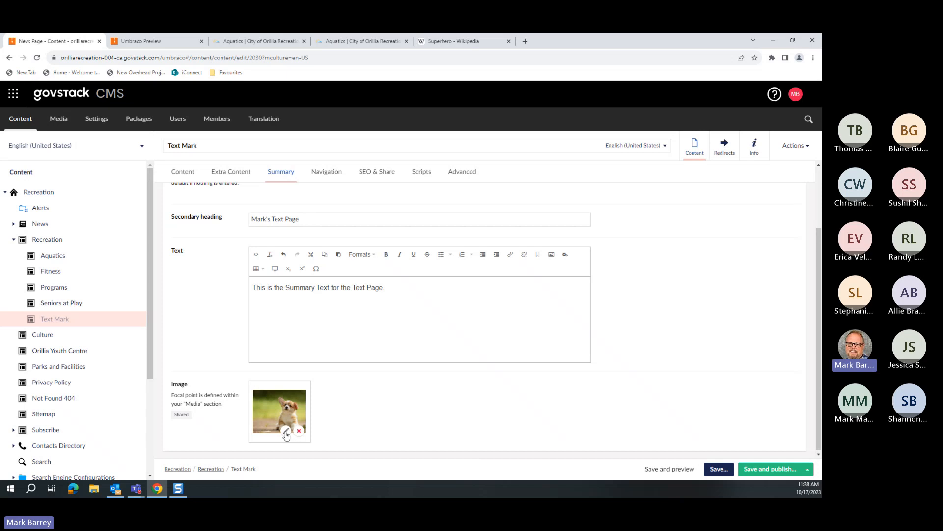
pyautogui.click(286, 433)
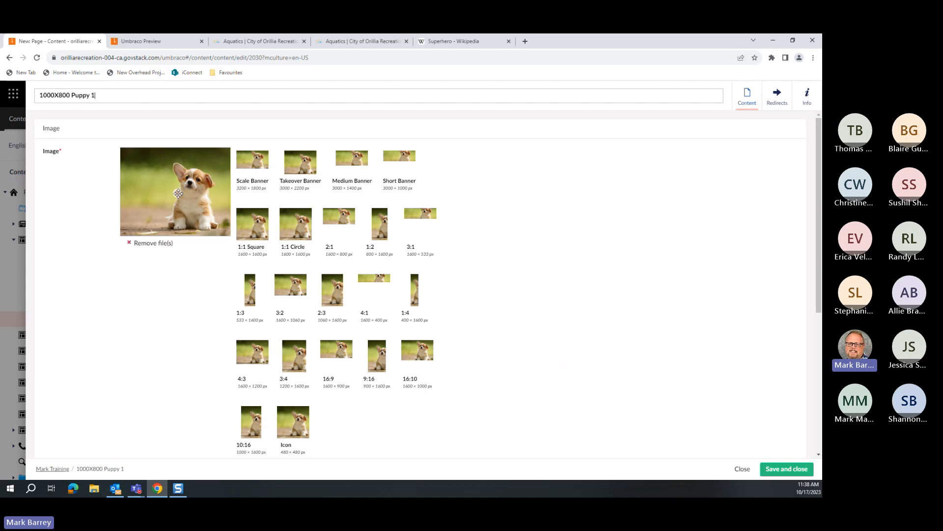
pyautogui.moveTo(177, 193); pyautogui.dragTo(191, 183)
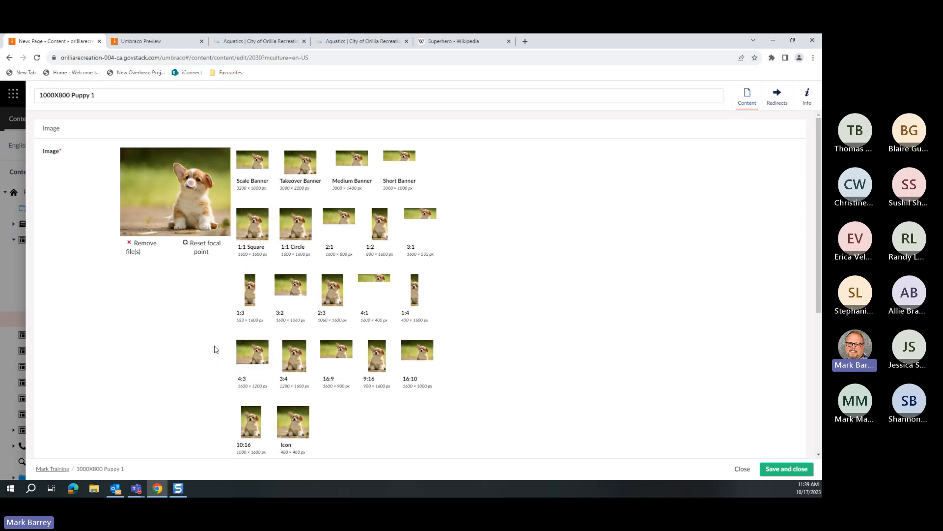
# - Give the puppy image the alternative text "puppy flipping it's ears" and save the image
pyautogui.scroll(-5, 215, 350)
pyautogui.scroll(-1, 214, 349)
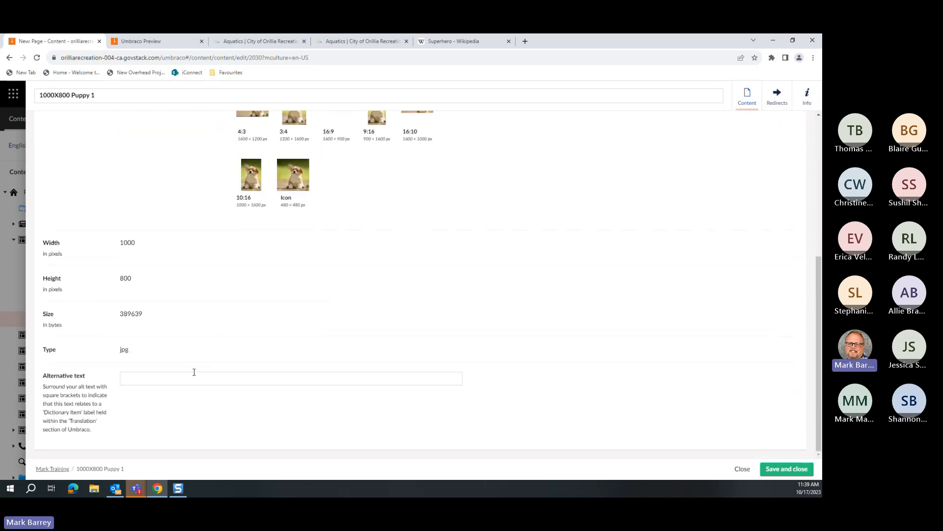
pyautogui.click(172, 379)
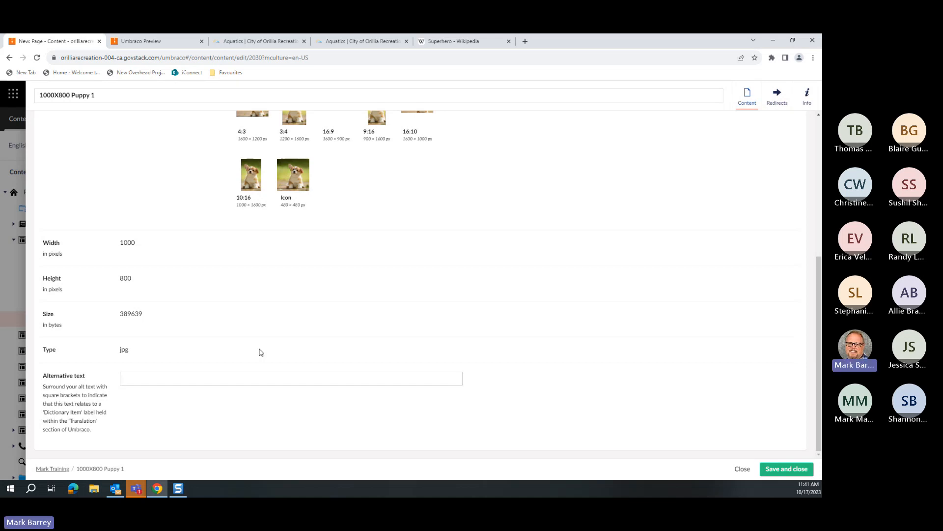
pyautogui.write("puppy flipping it's ears")
pyautogui.click(786, 469)
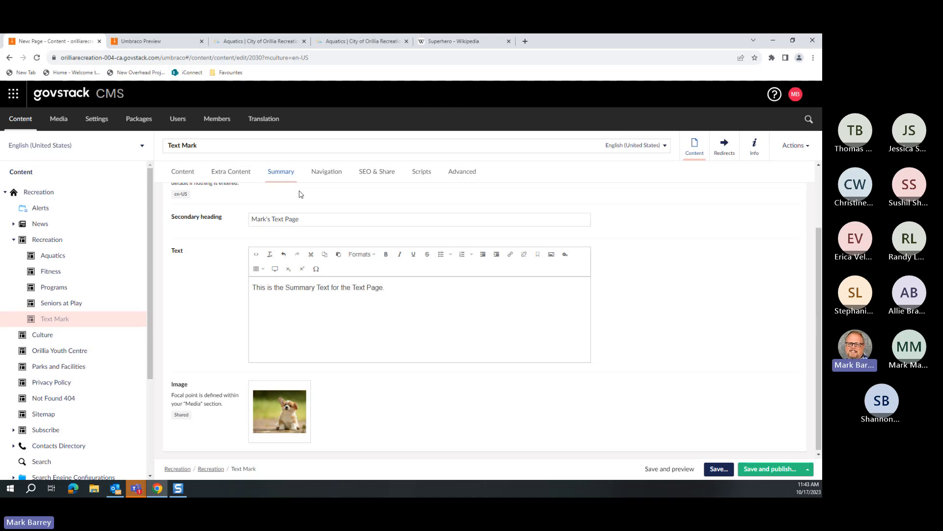
# - Reopen and save the puppy image's details, save and preview the page, and return to the page editor
pyautogui.click(284, 432)
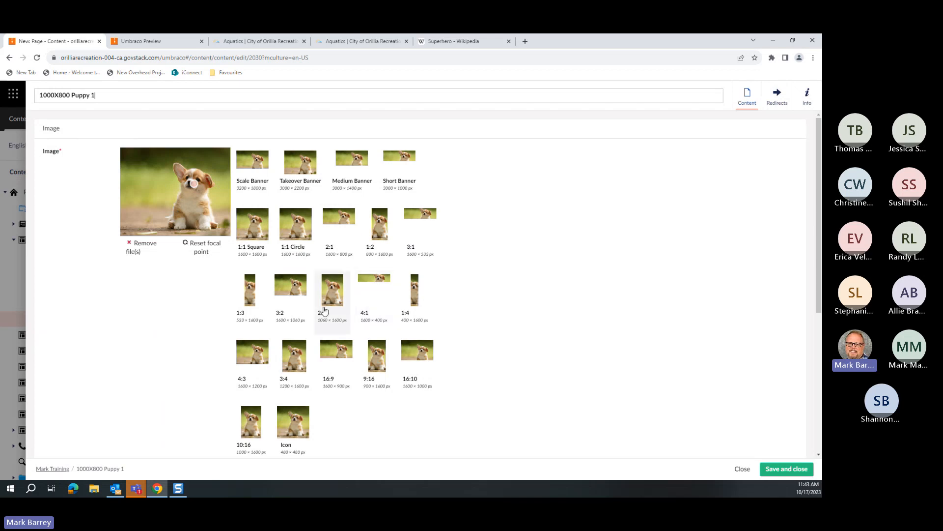
pyautogui.click(786, 469)
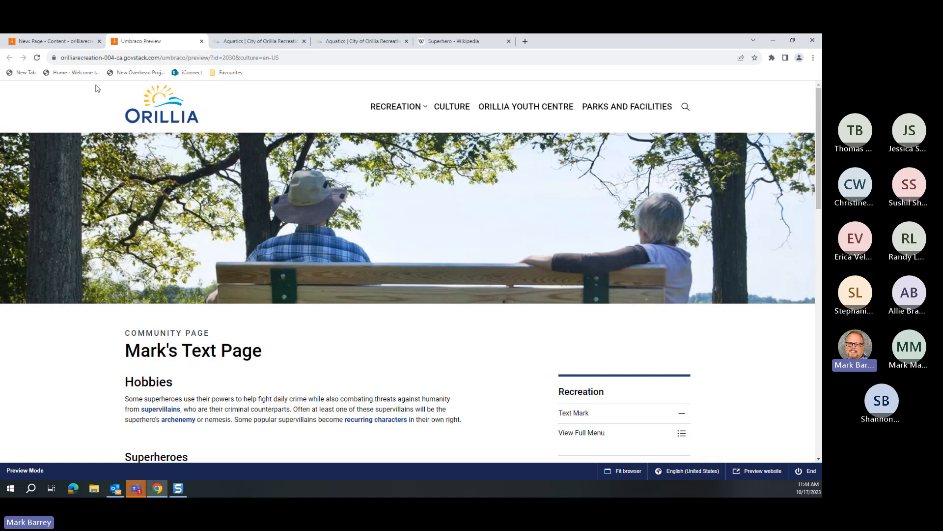
pyautogui.click(72, 45)
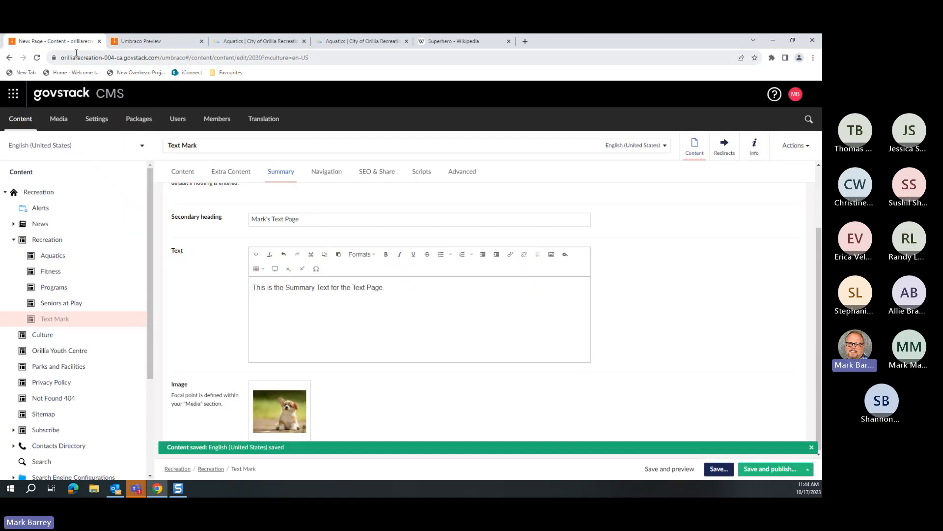
pyautogui.click(129, 45)
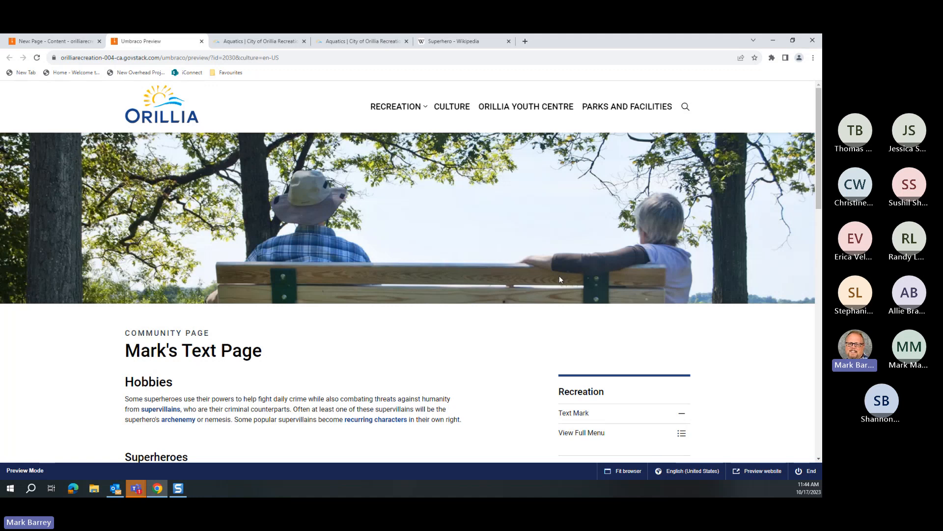
pyautogui.click(54, 41)
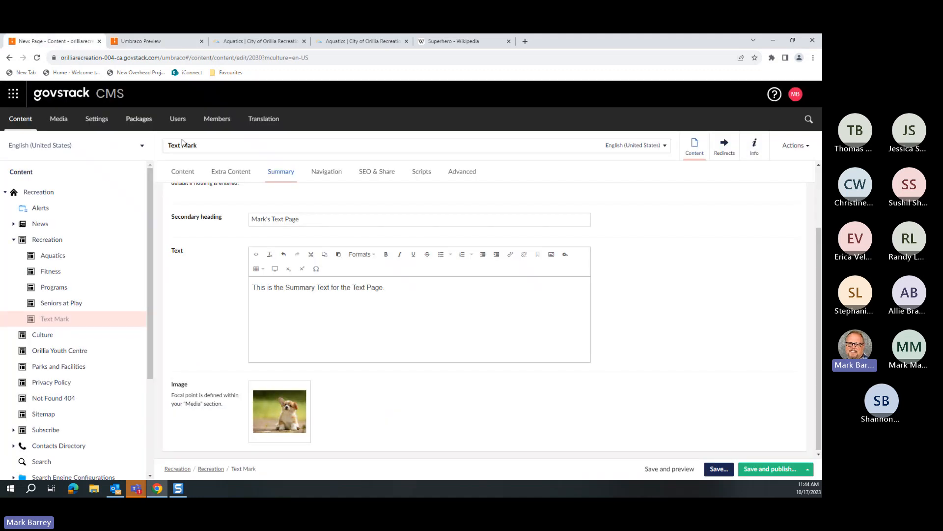
# - Open the banner item above the main content, remove its park bench image and open the media selection for a replacement
pyautogui.click(222, 173)
pyautogui.scroll(2, 386, 287)
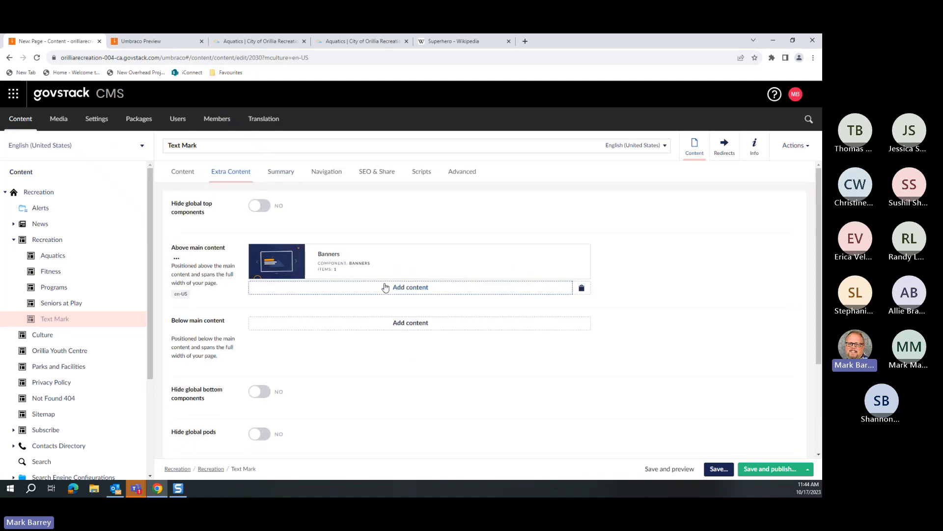
pyautogui.click(335, 253)
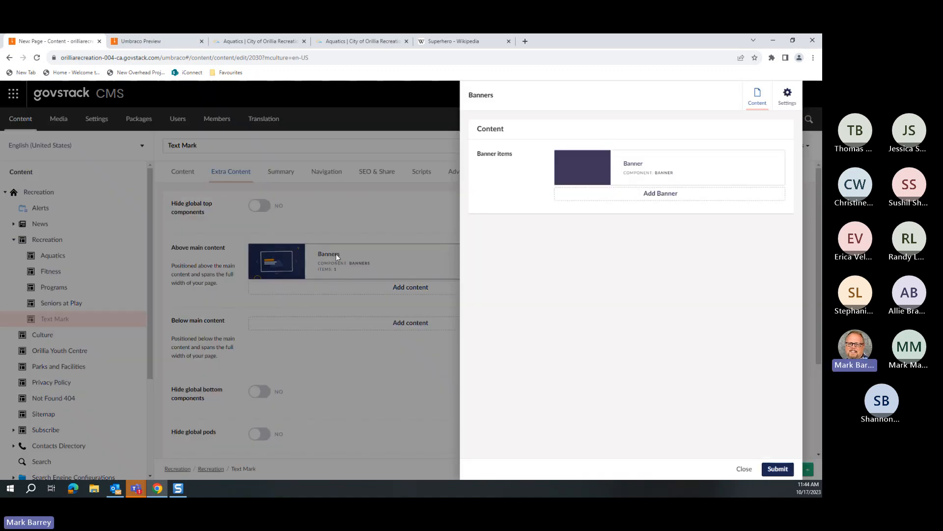
pyautogui.click(655, 167)
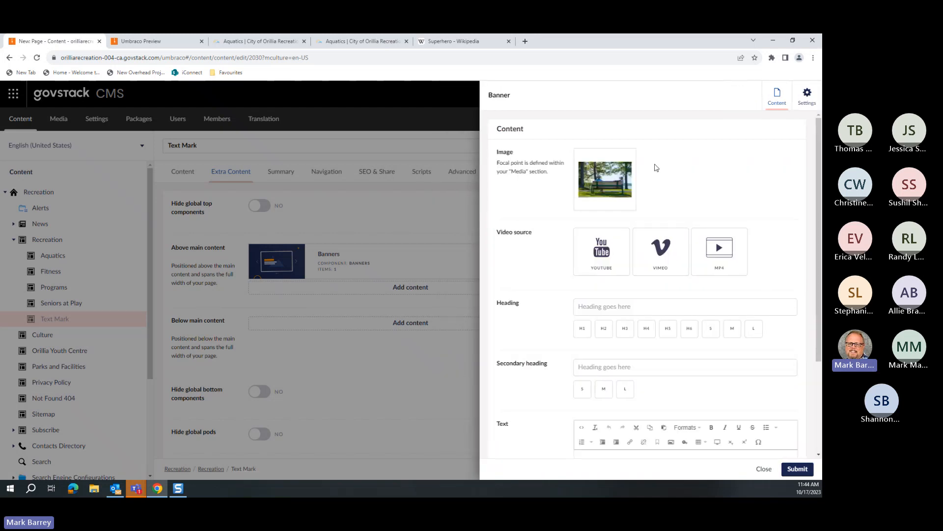
pyautogui.moveTo(632, 180)
pyautogui.click(624, 200)
pyautogui.click(604, 178)
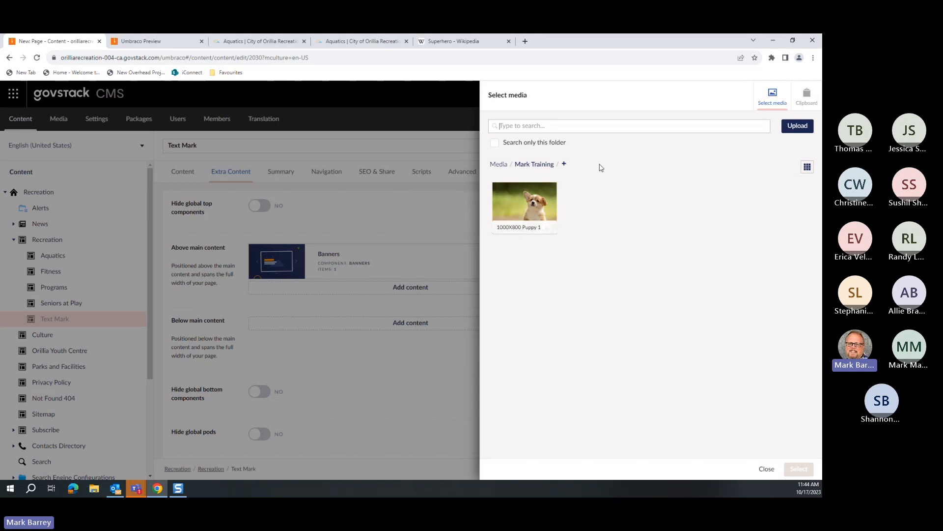
# - Upload HomePageBanner.JPG from the Xena folder as the banner image, submit it, preview the page and return to the editor
pyautogui.click(784, 127)
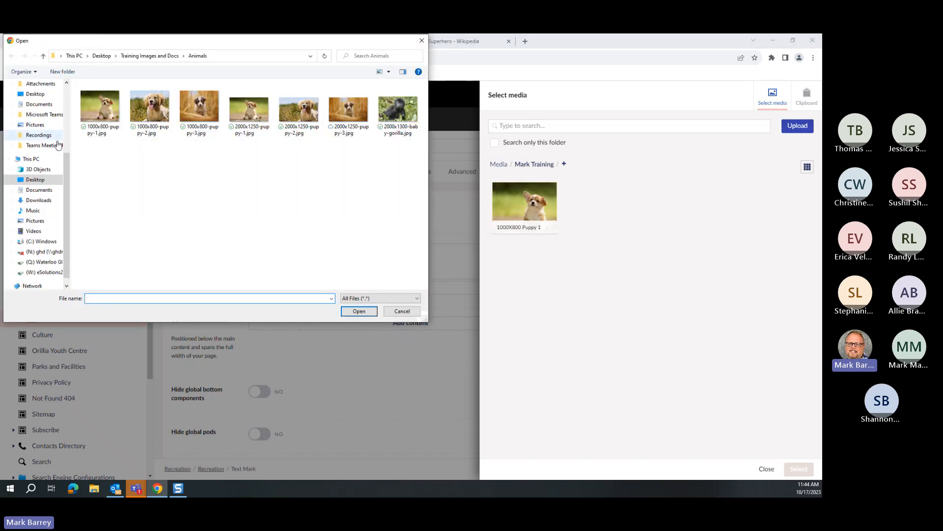
pyautogui.click(31, 173)
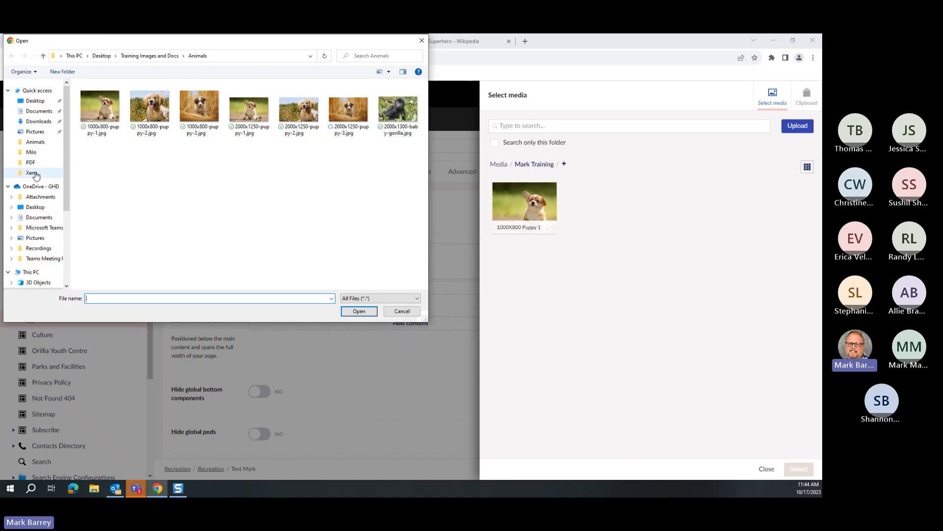
pyautogui.click(298, 118)
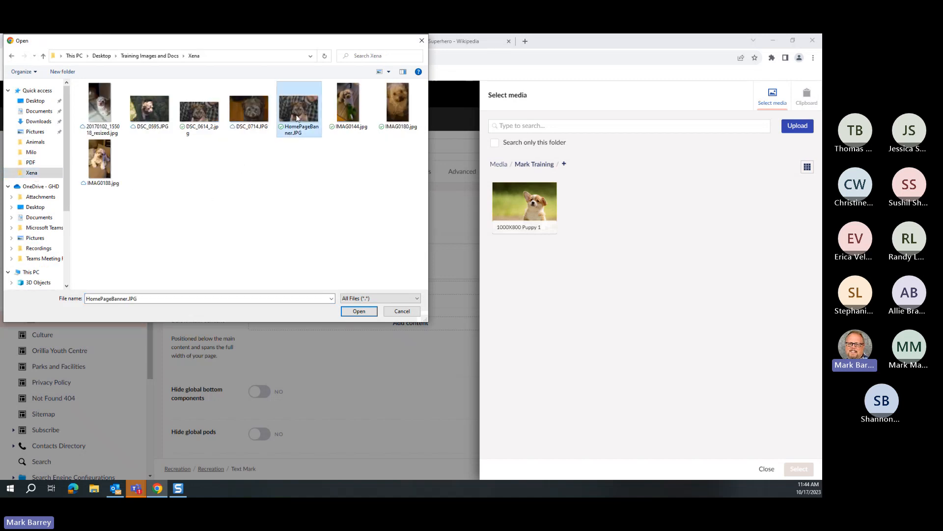
pyautogui.click(360, 309)
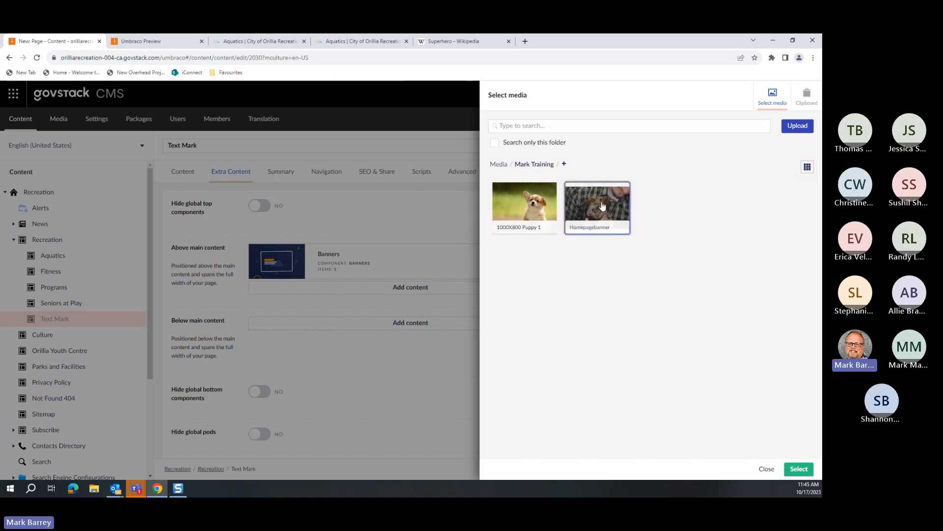
pyautogui.click(799, 469)
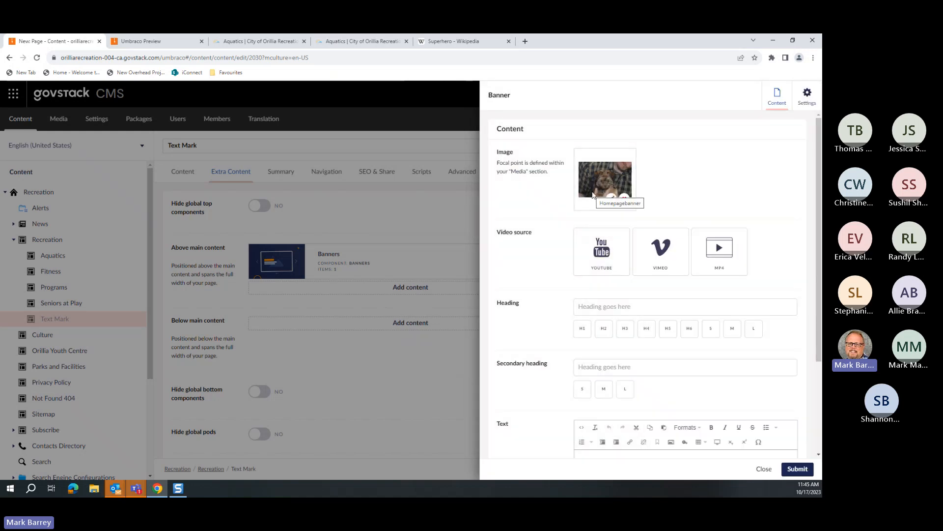
pyautogui.click(798, 469)
pyautogui.click(798, 470)
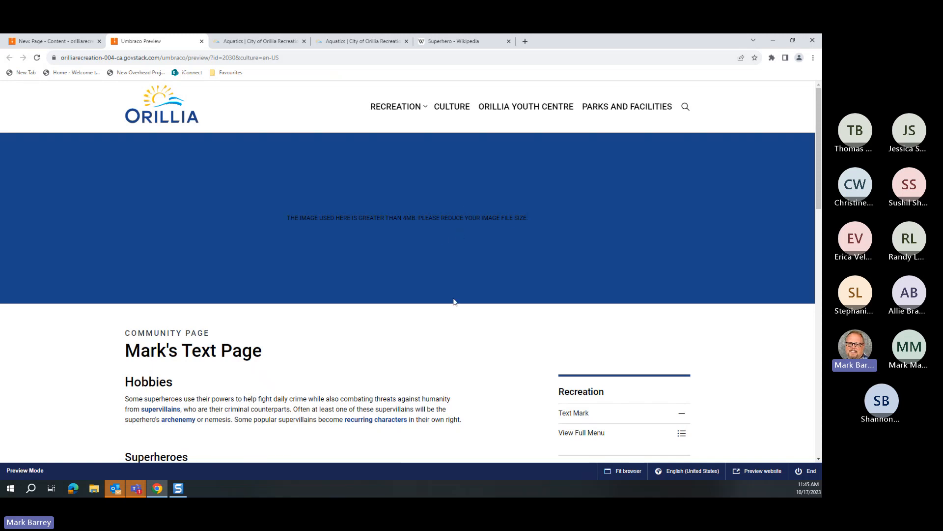
pyautogui.click(51, 41)
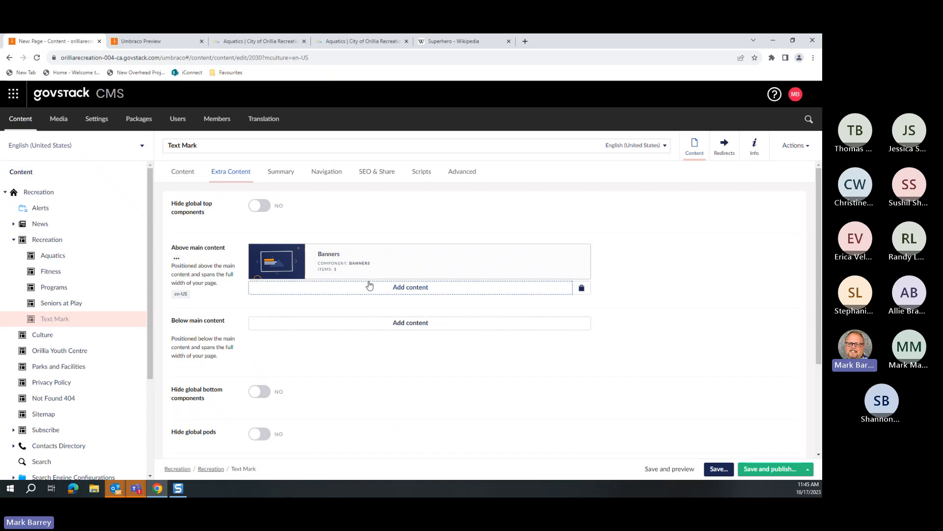
# - Replace the banner's Homepagebanner image with 2000x1300-baby-gorilla.jpg, uploaded from the Animals folder
pyautogui.click(329, 255)
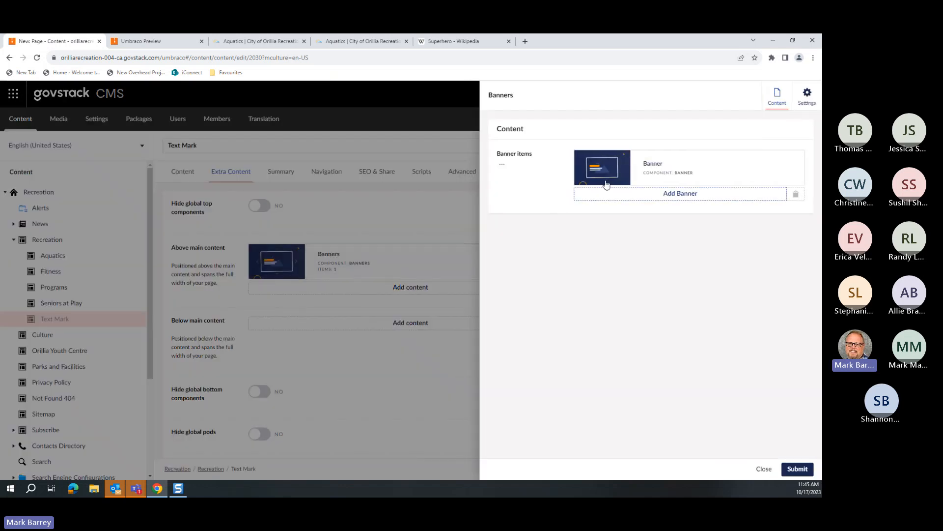
pyautogui.click(653, 169)
pyautogui.click(623, 200)
pyautogui.click(580, 190)
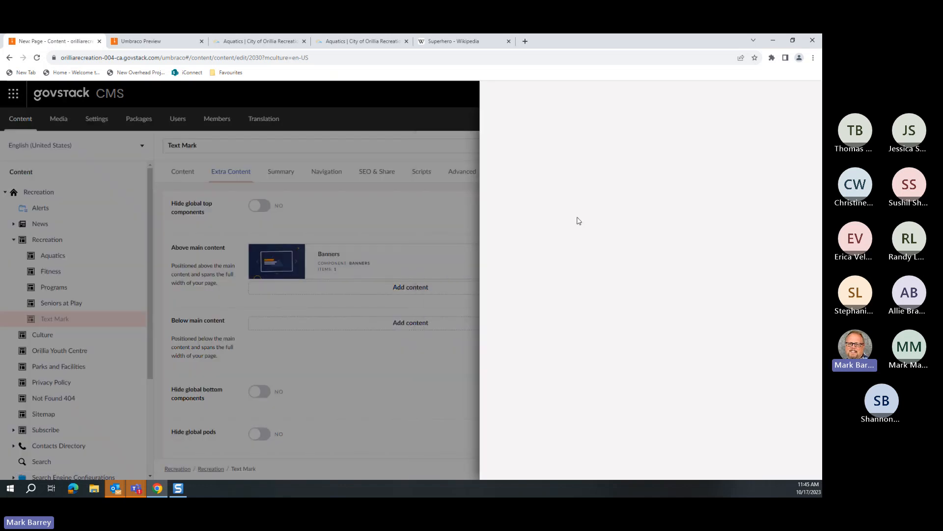
pyautogui.click(793, 129)
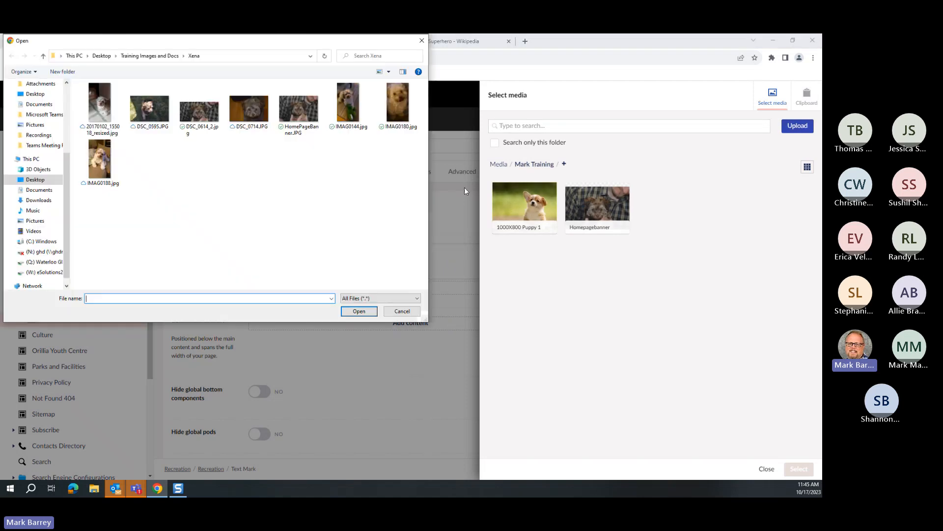
pyautogui.scroll(2, 39, 108)
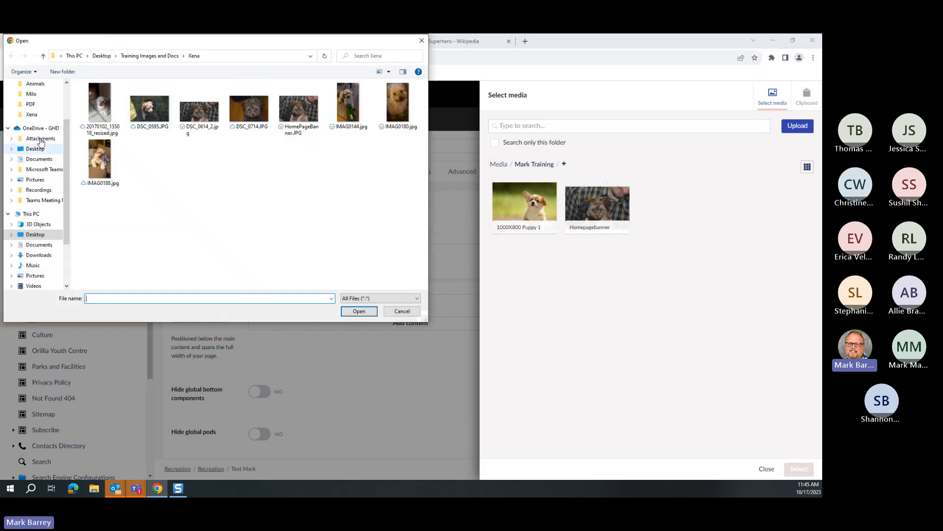
pyautogui.click(37, 88)
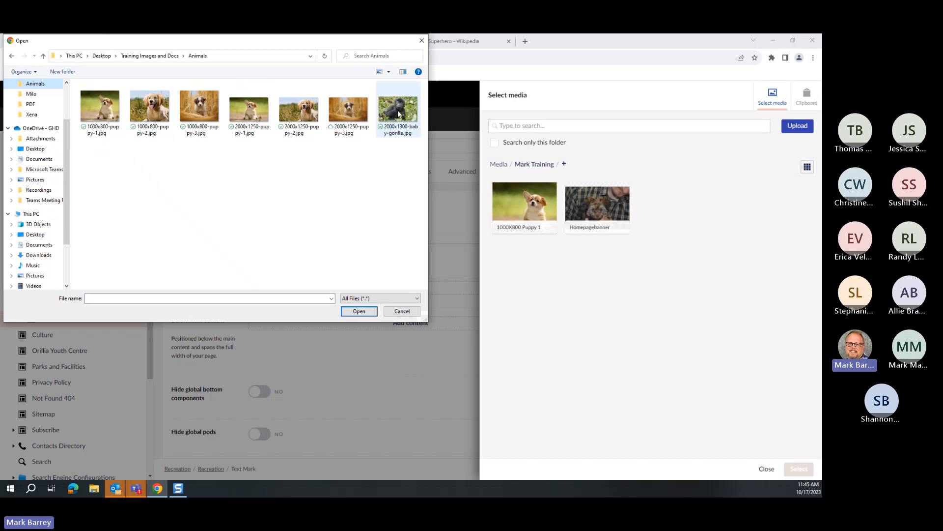
pyautogui.click(398, 113)
pyautogui.click(359, 311)
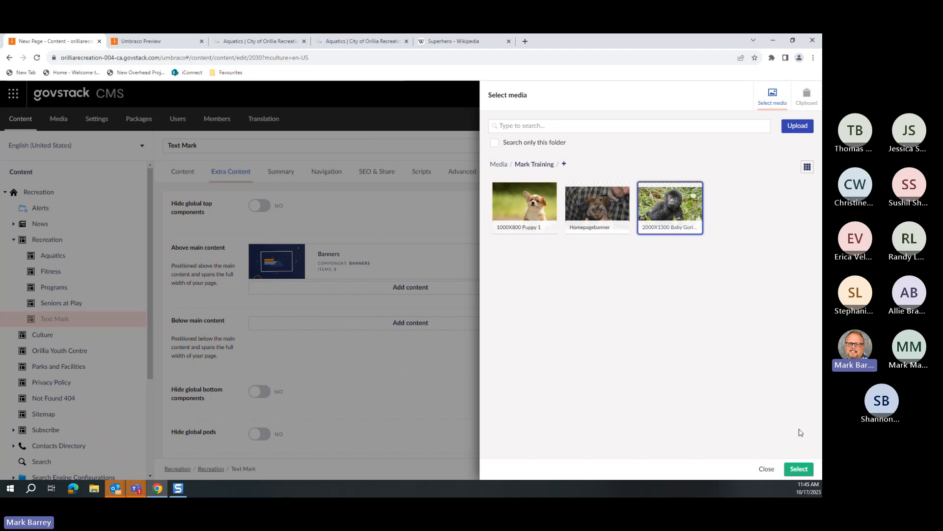
pyautogui.click(803, 469)
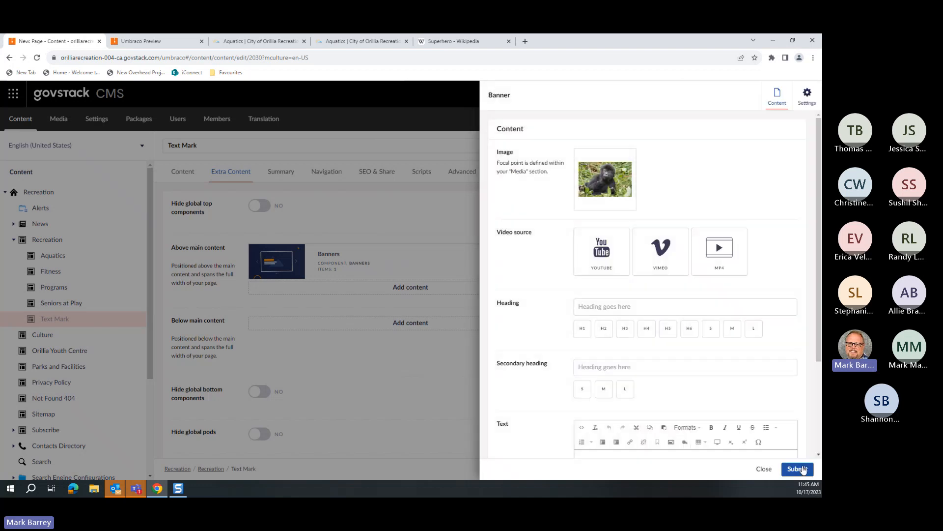
# - Submit the banner with the gorilla image, save and preview the page, and return to the page editor
pyautogui.click(799, 470)
pyautogui.click(802, 469)
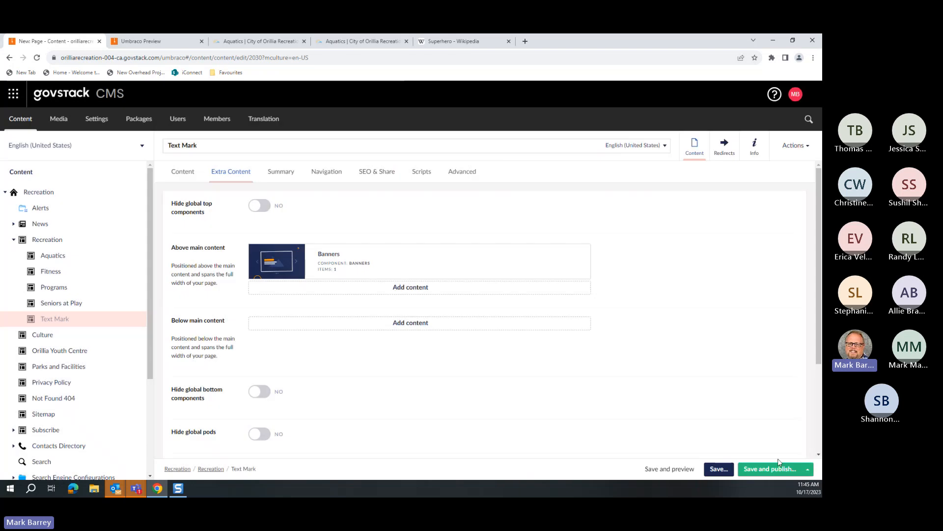
pyautogui.click(669, 469)
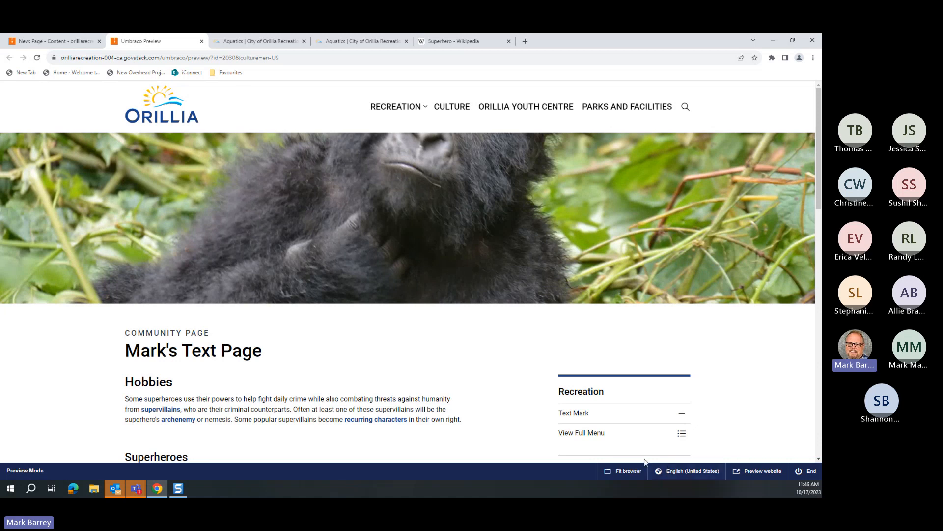
pyautogui.click(45, 42)
# - Edit the banner's gorilla image, move its focal point onto the gorilla's face, and save the image
pyautogui.click(323, 257)
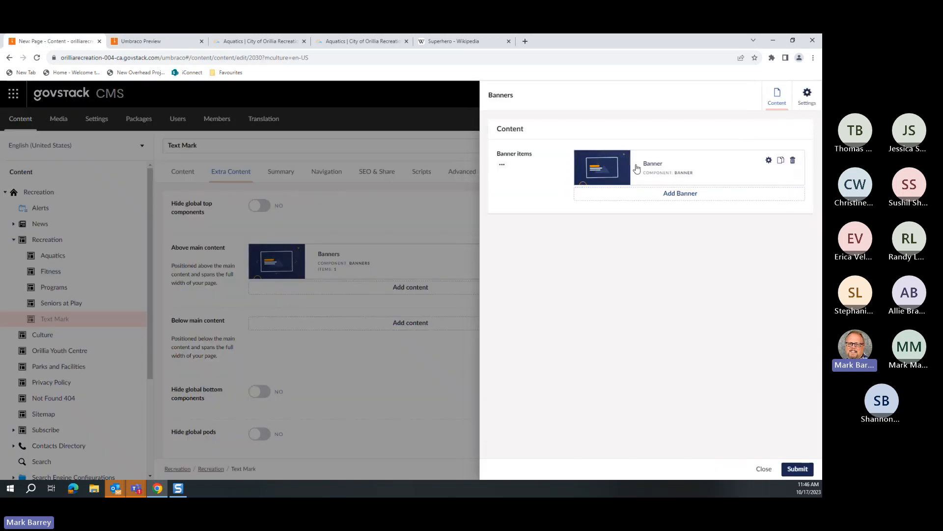
pyautogui.click(648, 168)
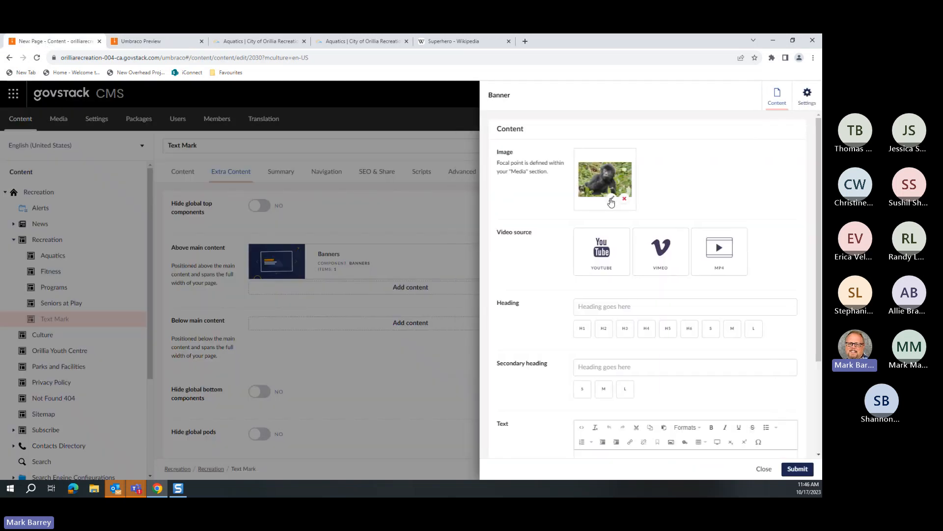
pyautogui.click(609, 199)
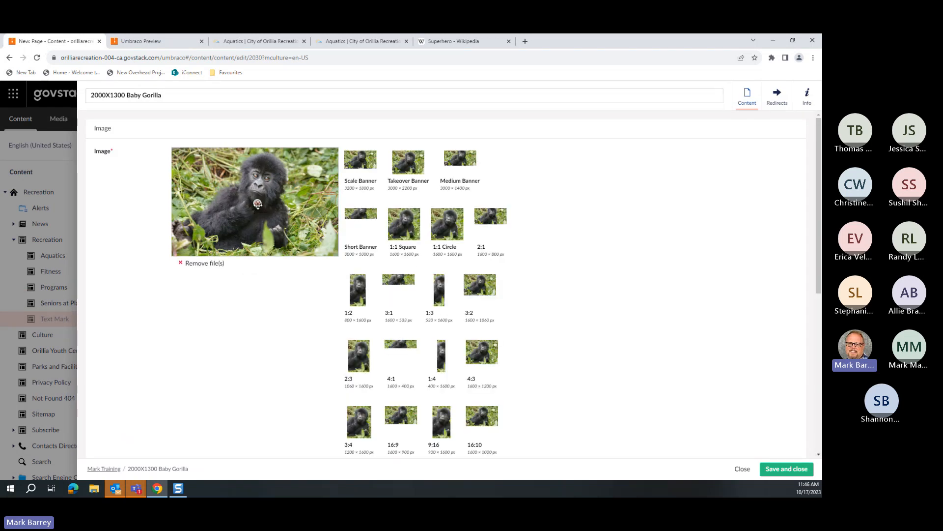
pyautogui.click(258, 177)
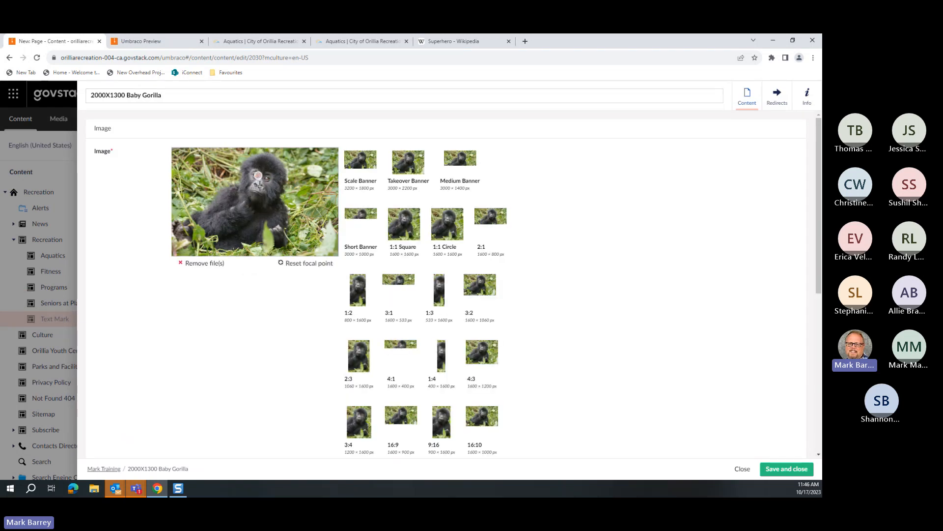
pyautogui.click(777, 470)
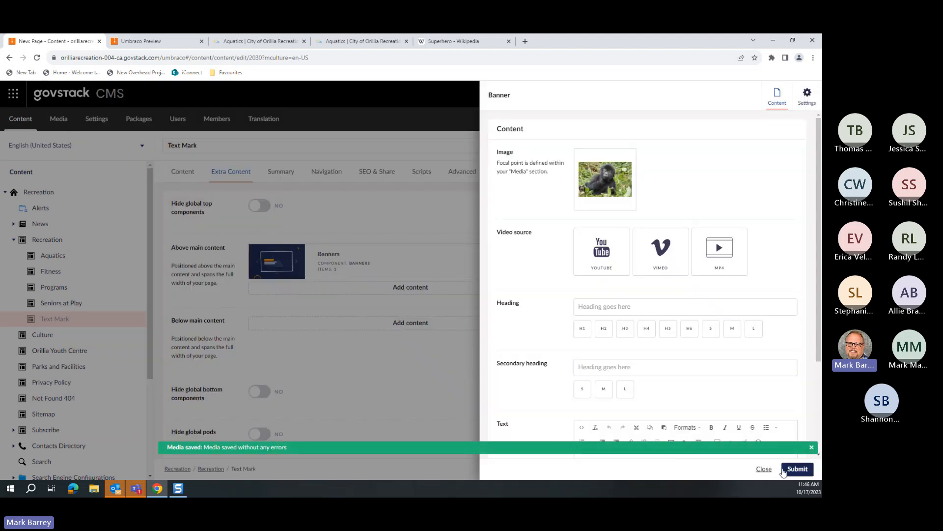
# - Submit the banner after the focal point change, save and preview the page, and return to the page editor
pyautogui.click(791, 471)
pyautogui.click(792, 471)
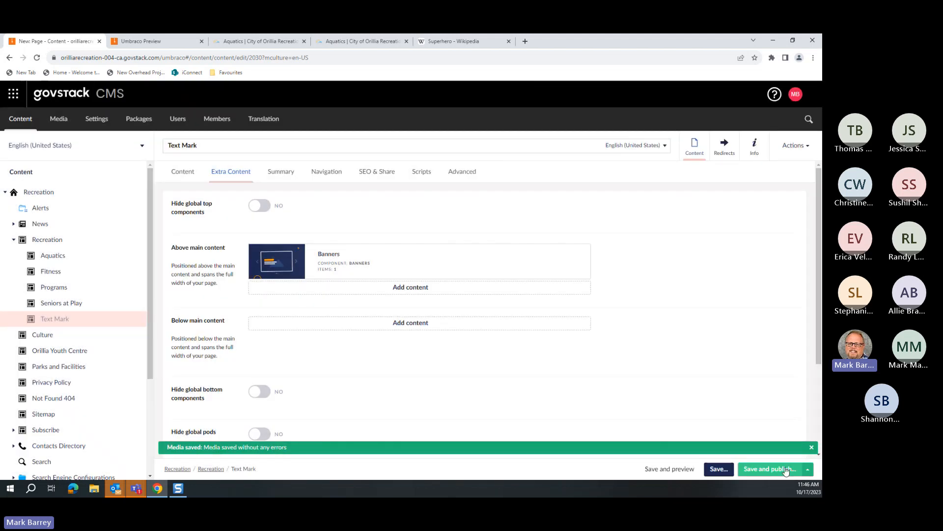
pyautogui.click(683, 468)
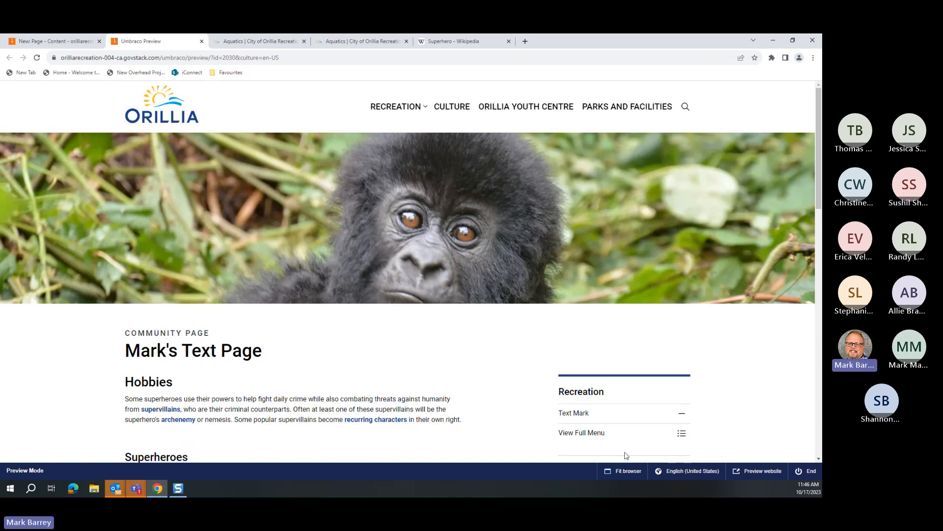
pyautogui.click(37, 43)
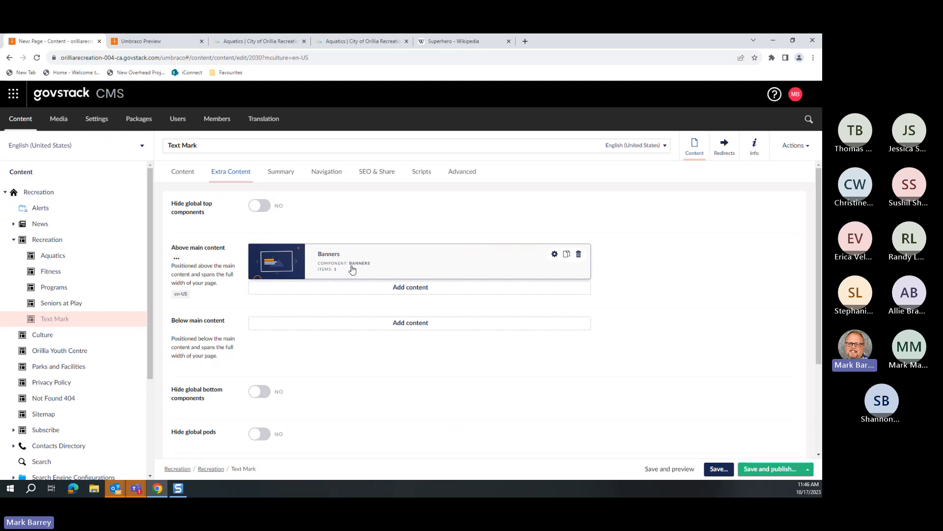
# - Hide the Banners component from the website in its advanced settings, save and preview the page, and return to the editor
pyautogui.click(556, 255)
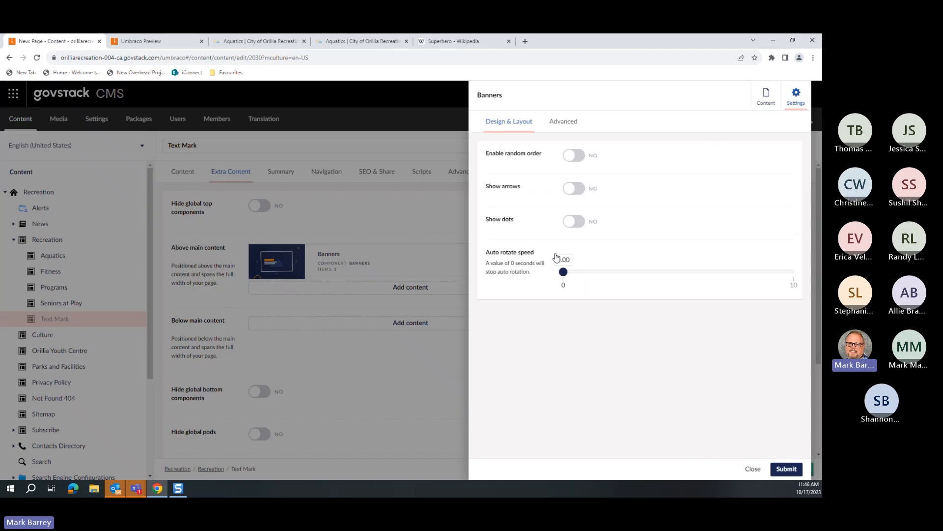
pyautogui.click(567, 125)
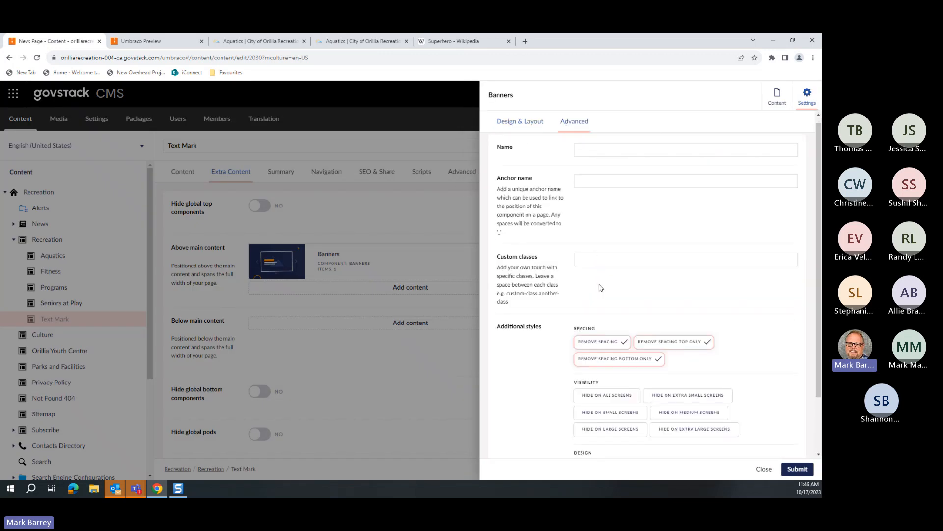
pyautogui.scroll(-3, 592, 285)
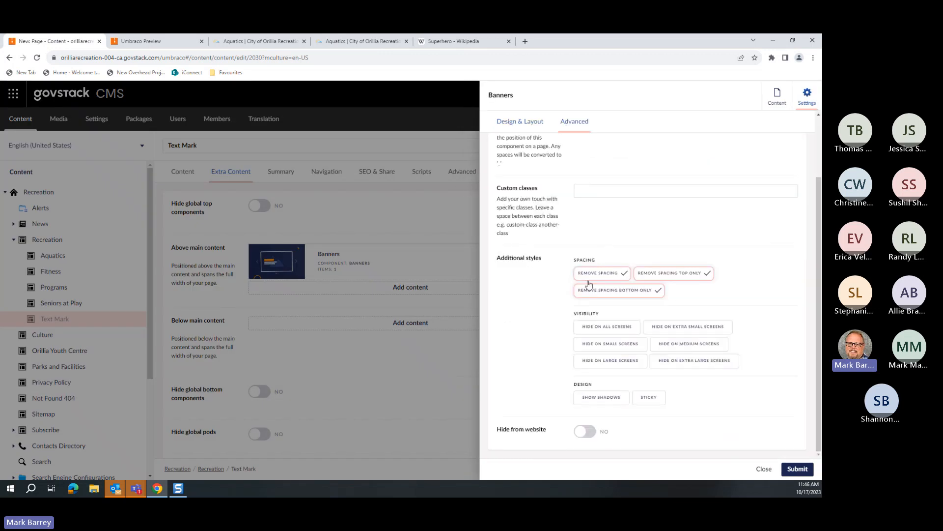
pyautogui.click(592, 435)
pyautogui.click(796, 469)
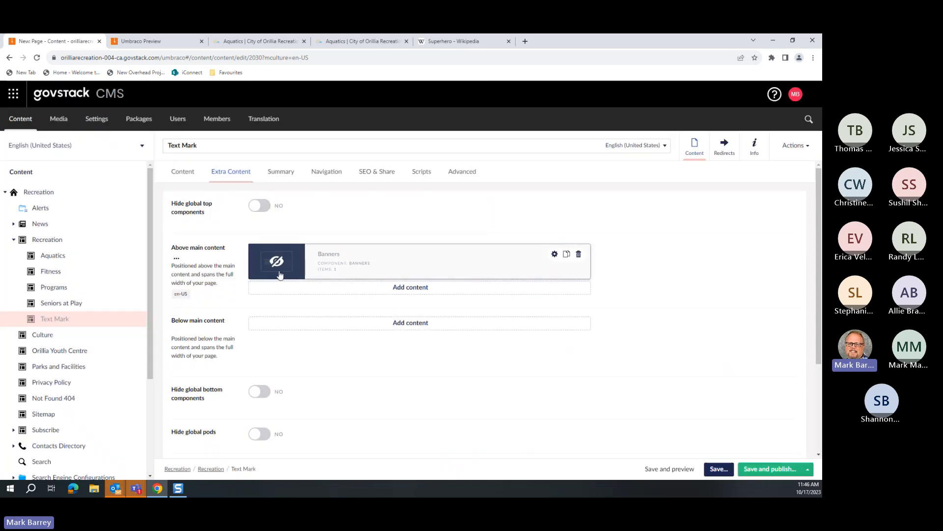
pyautogui.click(673, 469)
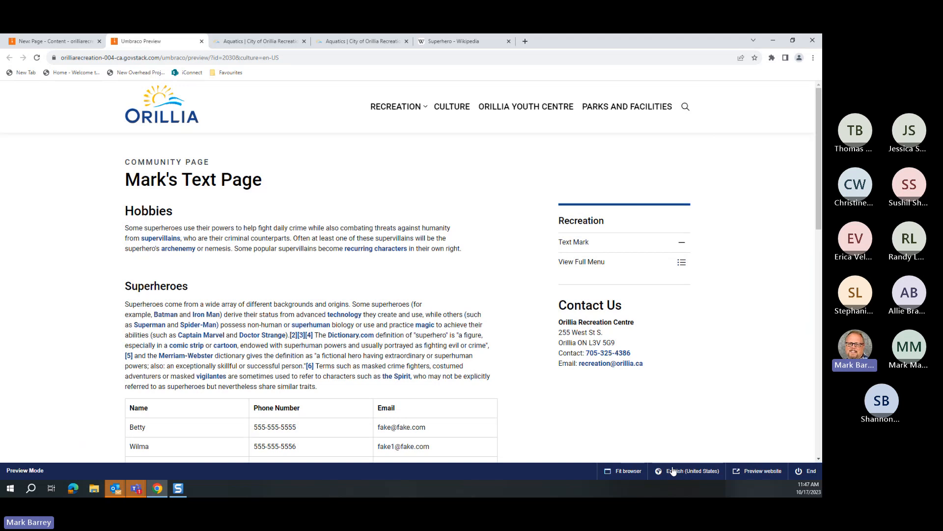
pyautogui.click(43, 42)
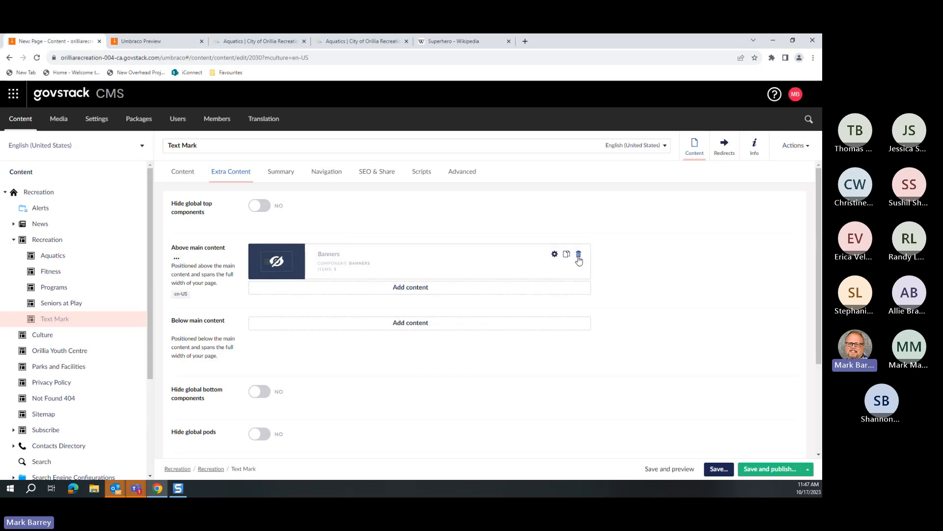
# - Turn off Hide from website in the Banners component's advanced settings, save and preview the page, and return to the editor
pyautogui.click(555, 254)
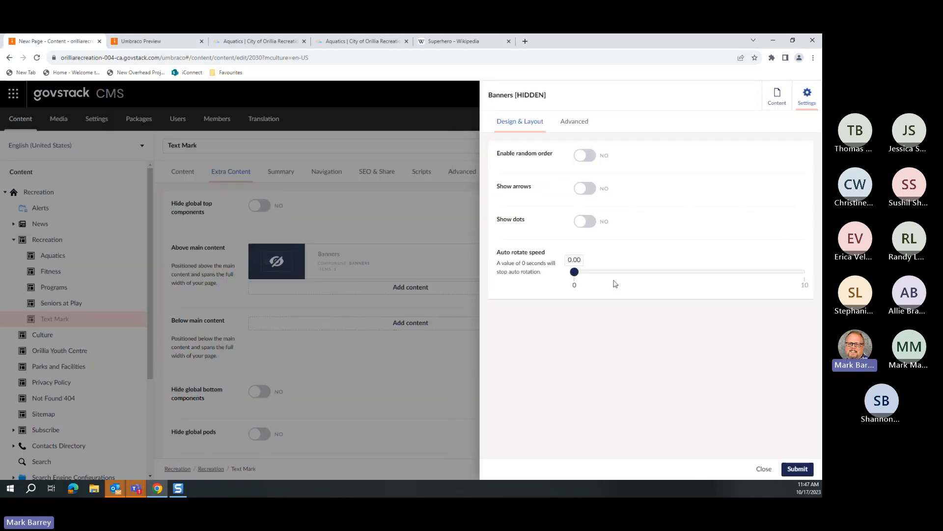
pyautogui.click(575, 121)
pyautogui.scroll(-2, 596, 274)
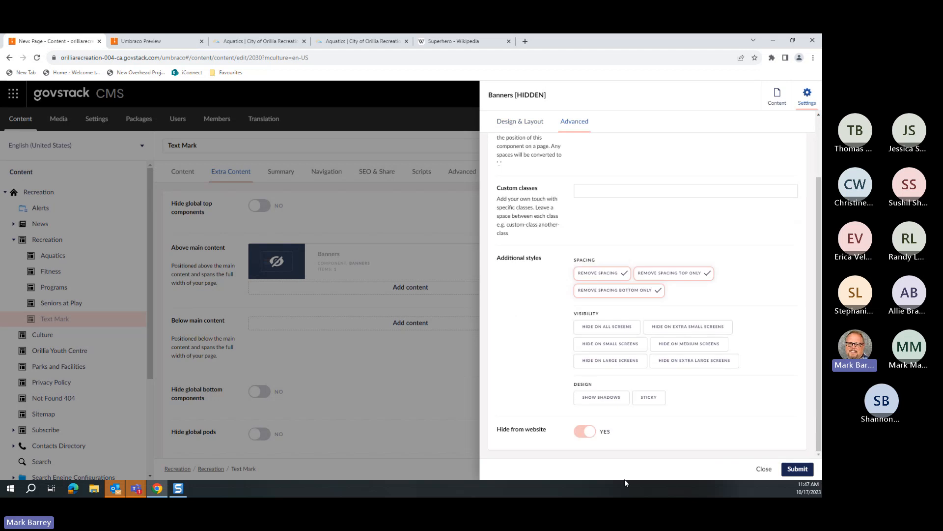
pyautogui.click(592, 433)
pyautogui.click(797, 469)
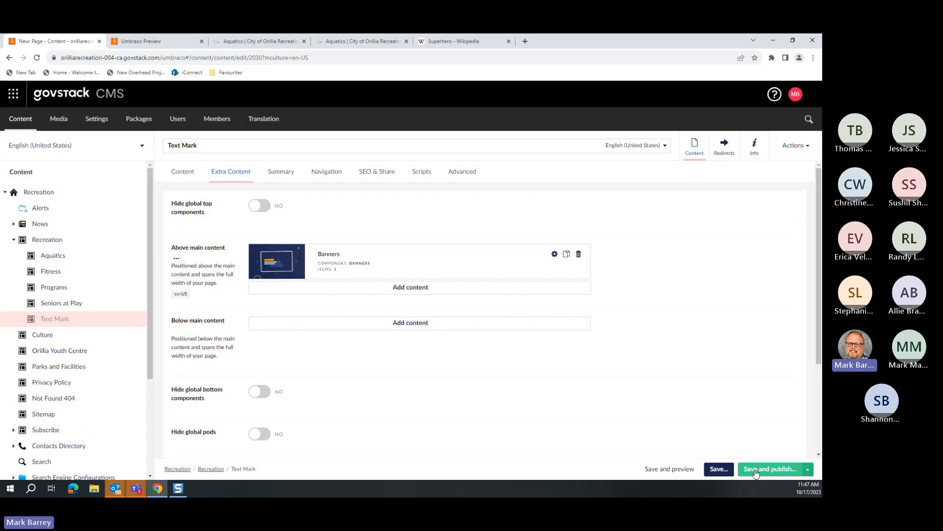
pyautogui.click(677, 470)
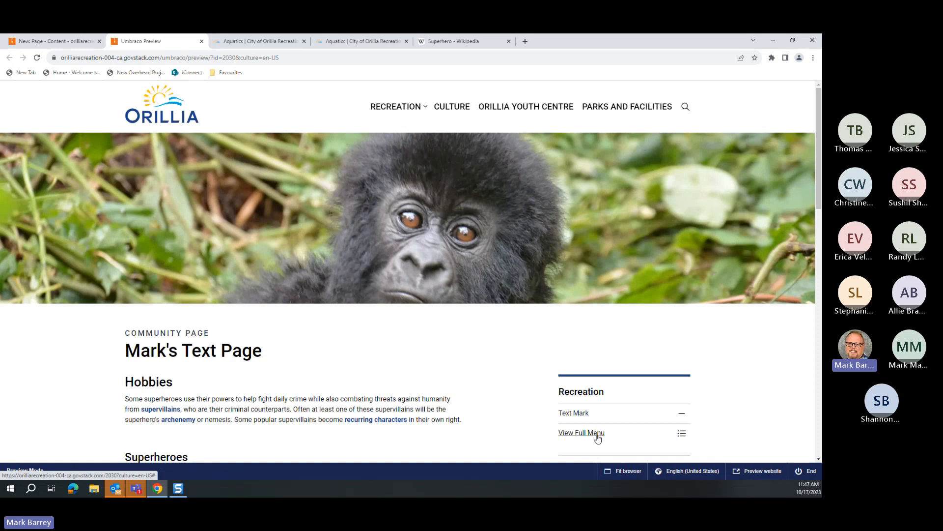
pyautogui.click(54, 41)
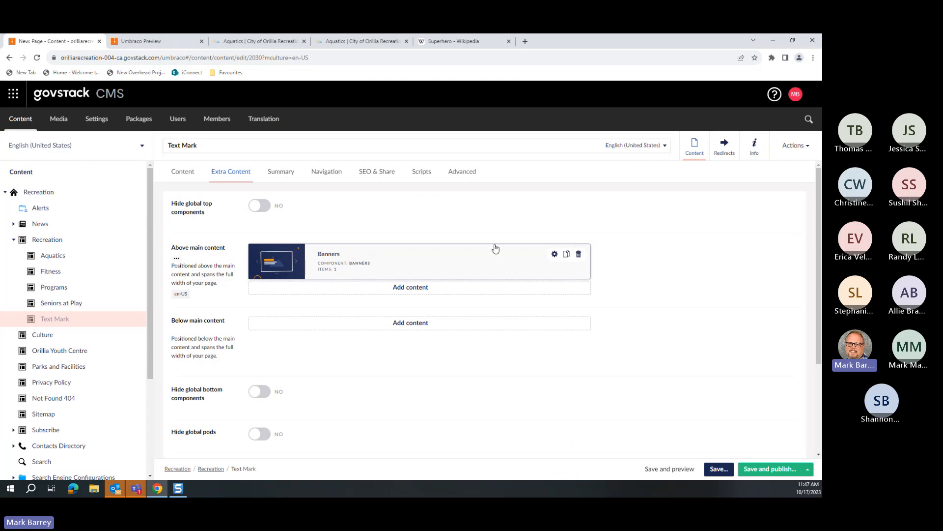
# - Review the banner item's content fields and the component types that can be added above the main content
pyautogui.click(324, 258)
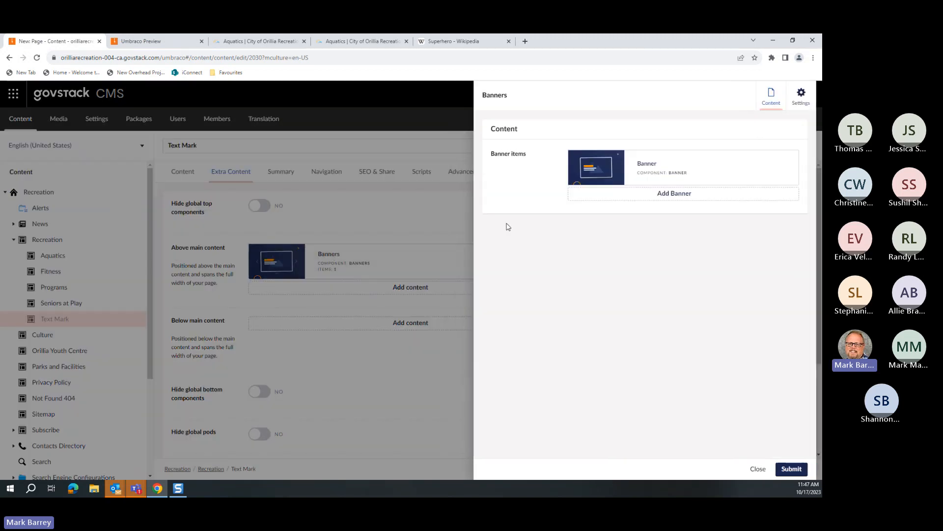
pyautogui.click(642, 176)
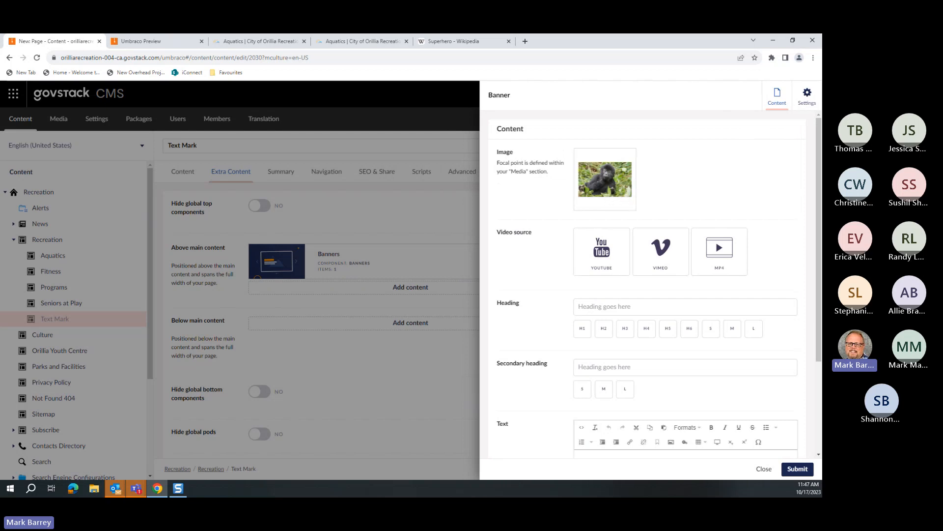
pyautogui.click(765, 469)
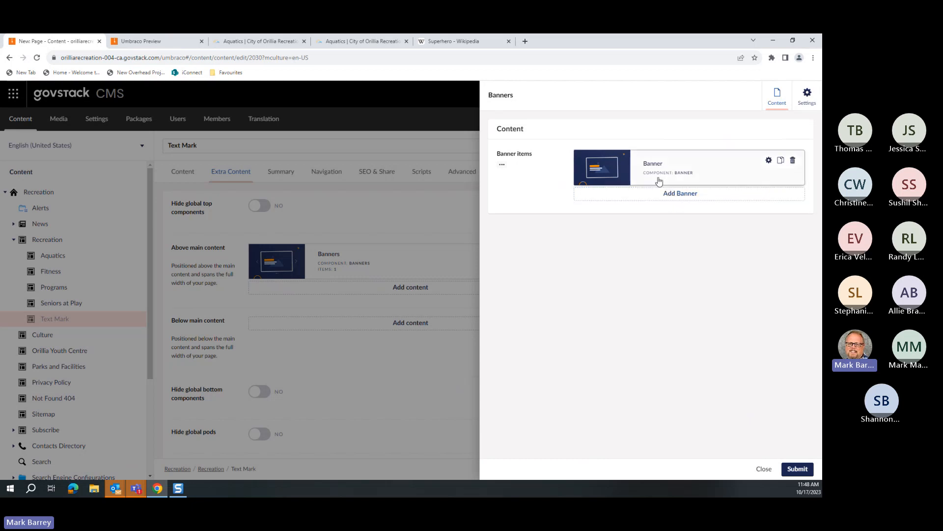
pyautogui.click(765, 467)
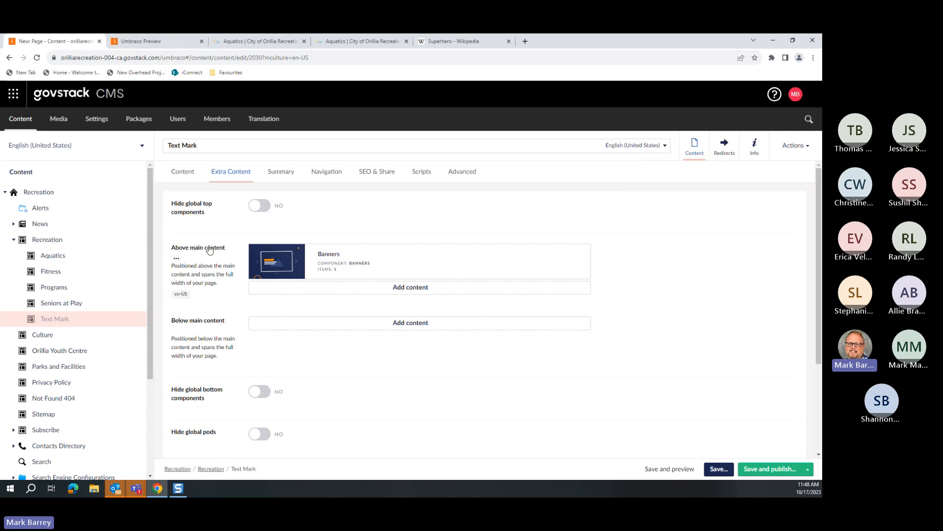
pyautogui.click(420, 288)
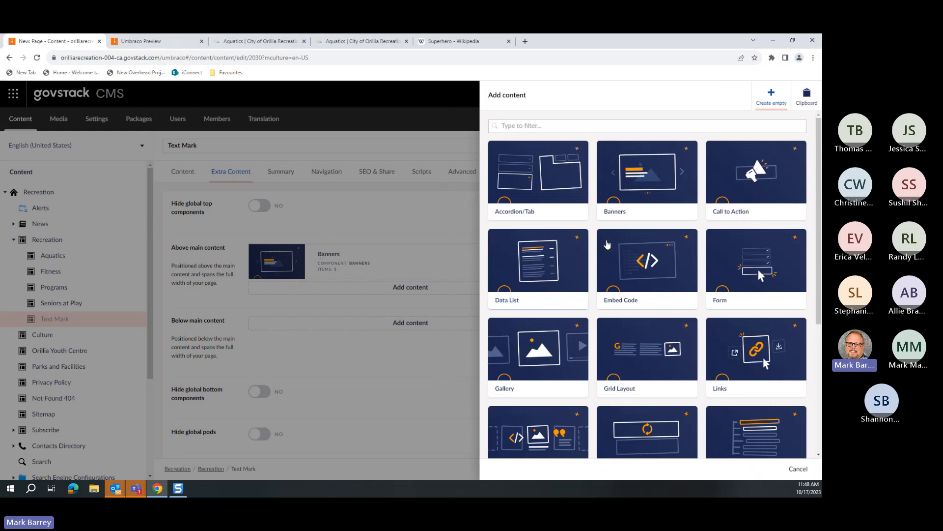
pyautogui.click(798, 468)
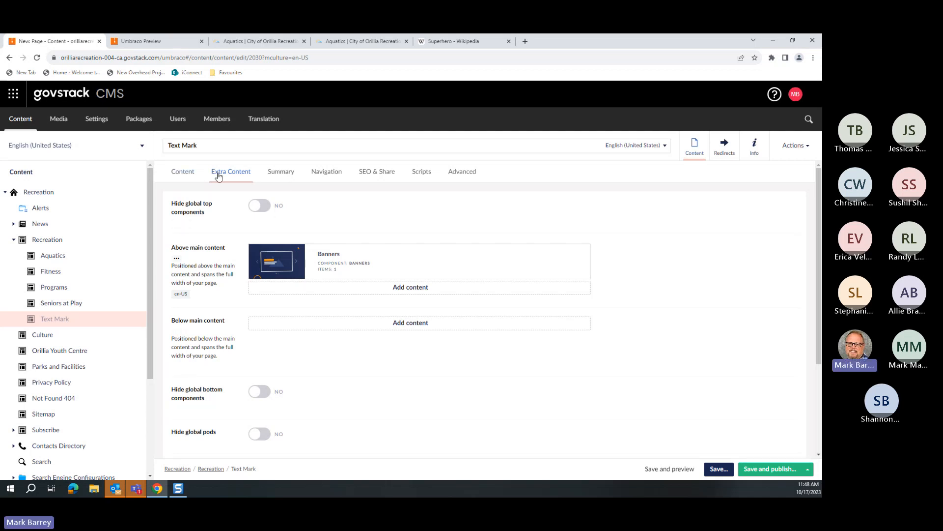
# - Review the page's main content, extra content and summary settings, and check its publication info
pyautogui.click(183, 173)
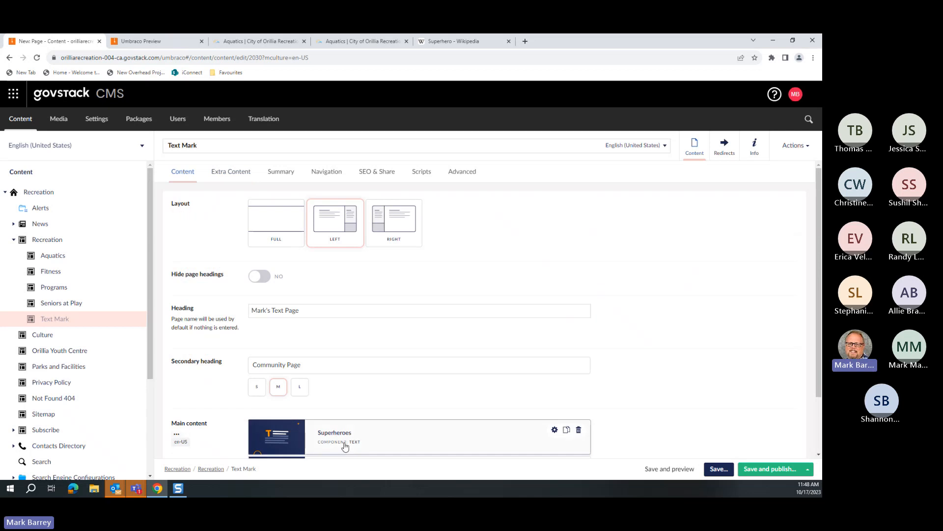
pyautogui.scroll(-2, 347, 433)
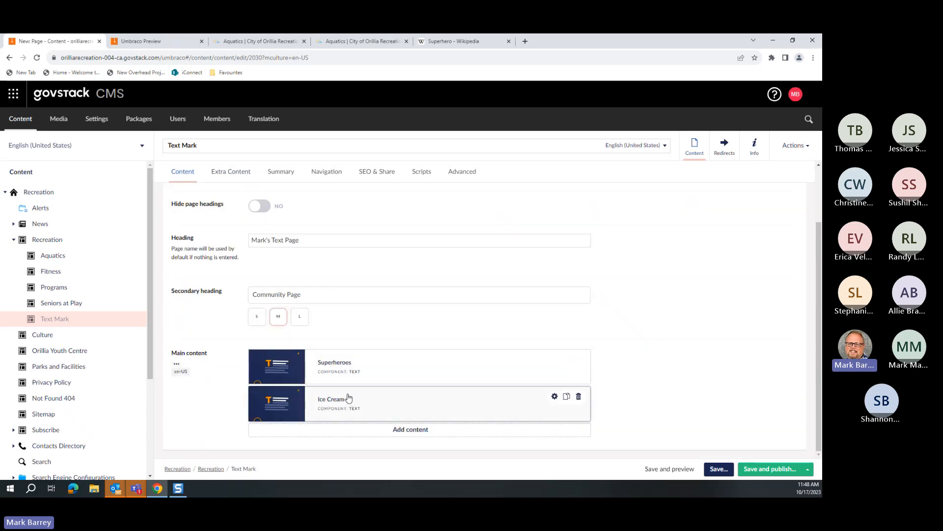
pyautogui.scroll(2, 317, 356)
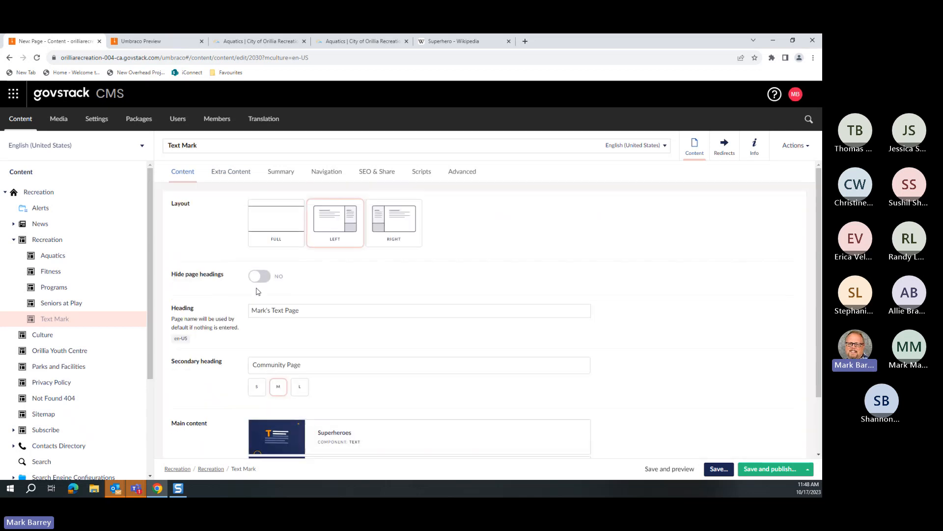
pyautogui.click(225, 172)
pyautogui.click(276, 167)
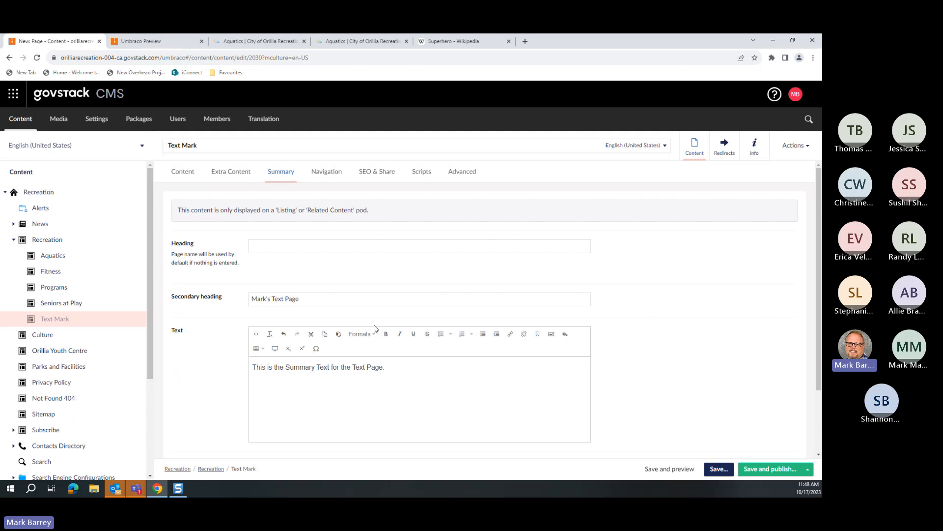
pyautogui.click(754, 147)
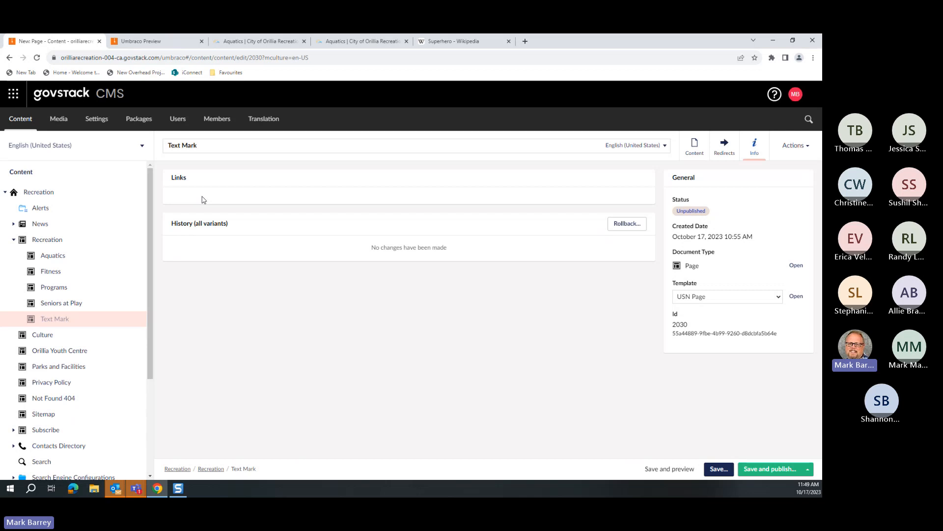
pyautogui.click(701, 150)
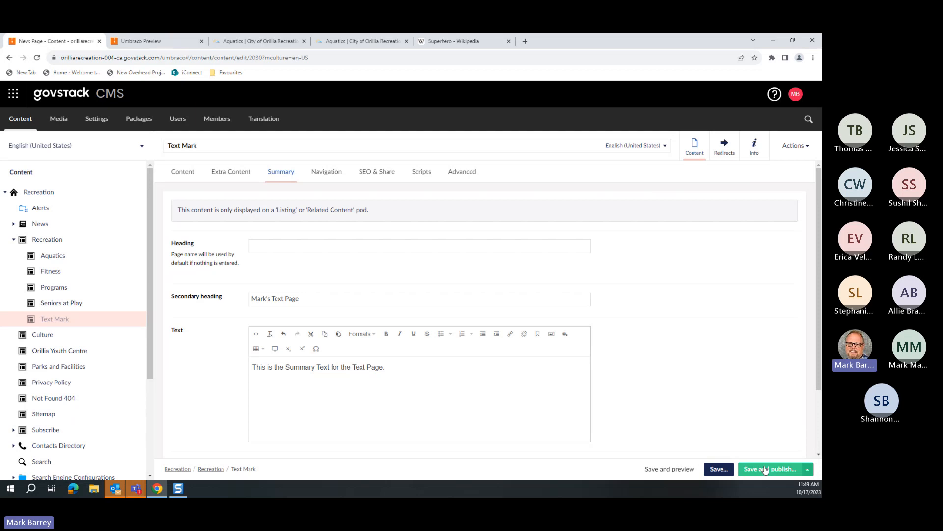
# - Examine the Recreation page's side menu on the website and return to the page editor
pyautogui.click(359, 42)
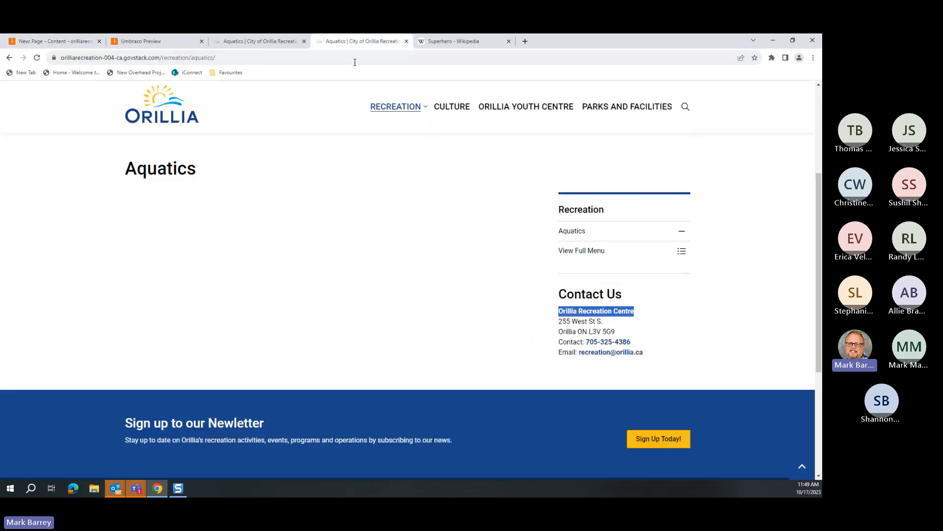
pyautogui.moveTo(382, 114)
pyautogui.moveTo(412, 130)
pyautogui.click(402, 109)
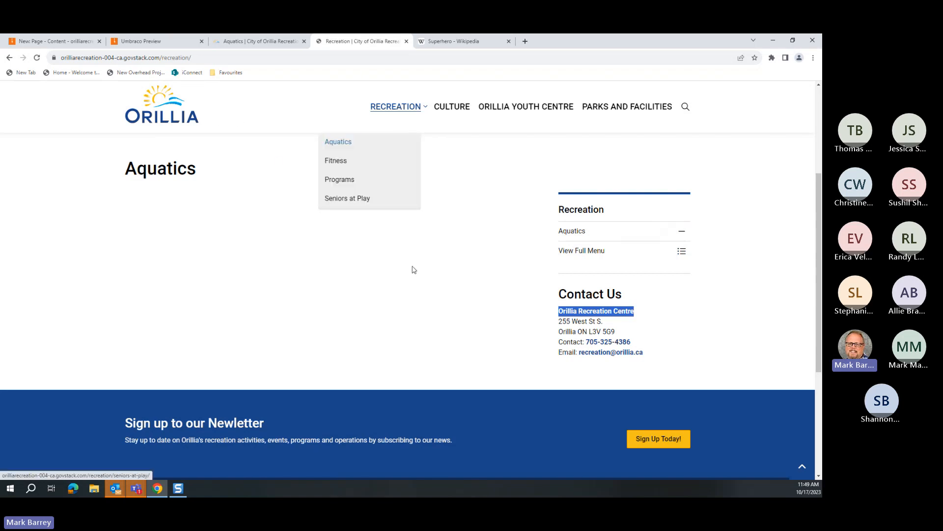
pyautogui.scroll(-4, 570, 362)
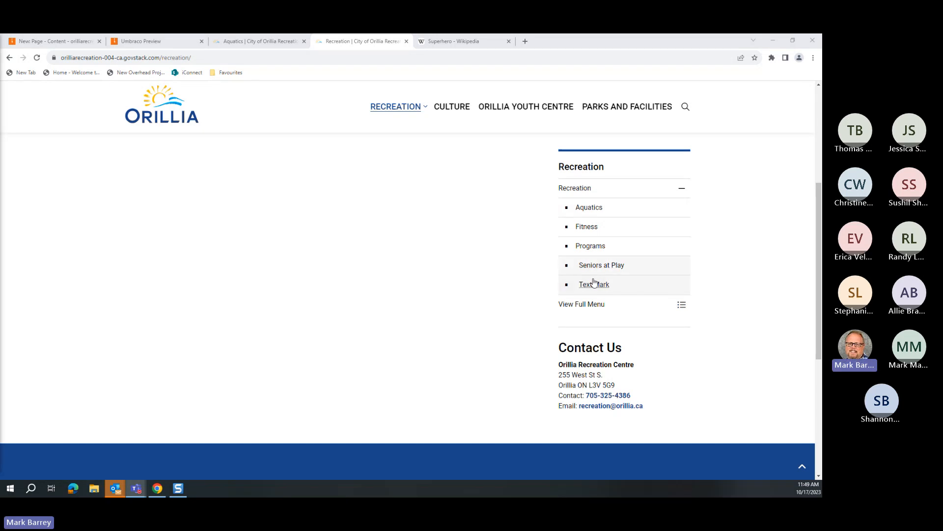
pyautogui.click(63, 41)
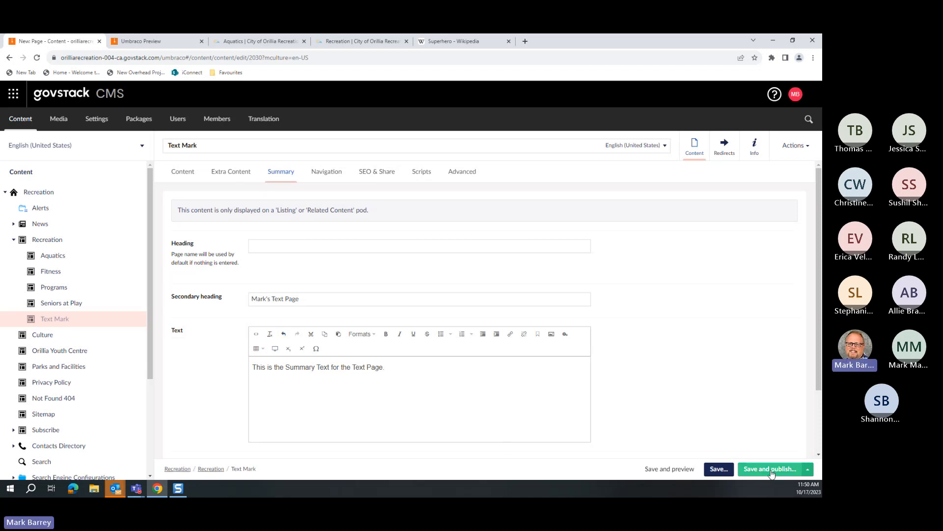
pyautogui.click(808, 469)
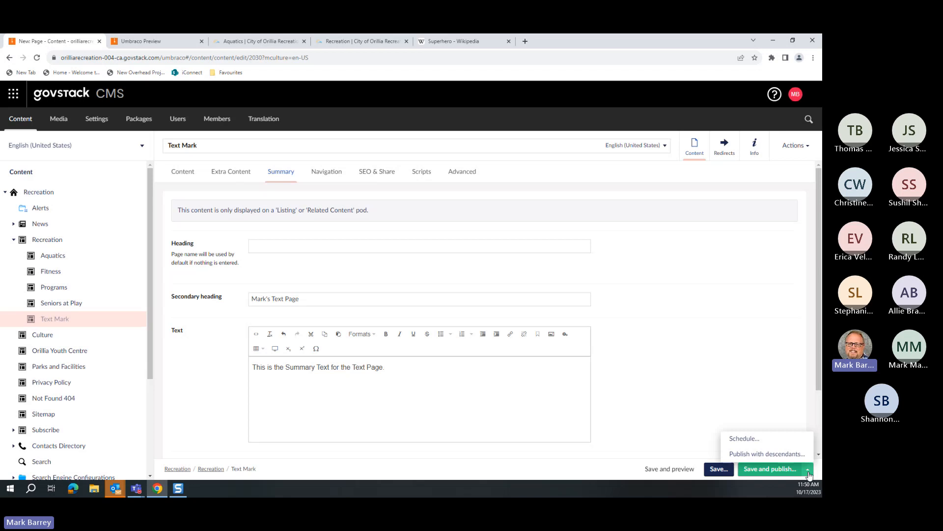
pyautogui.click(739, 441)
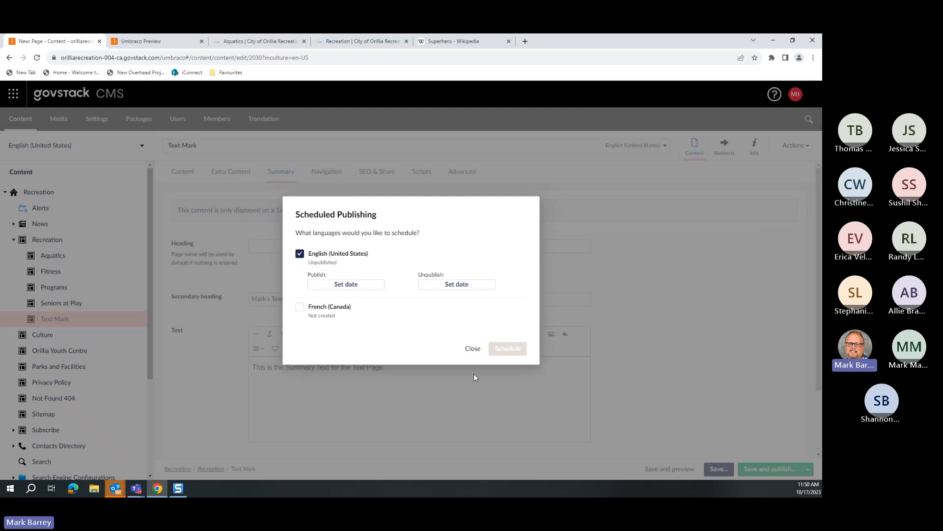
pyautogui.click(364, 287)
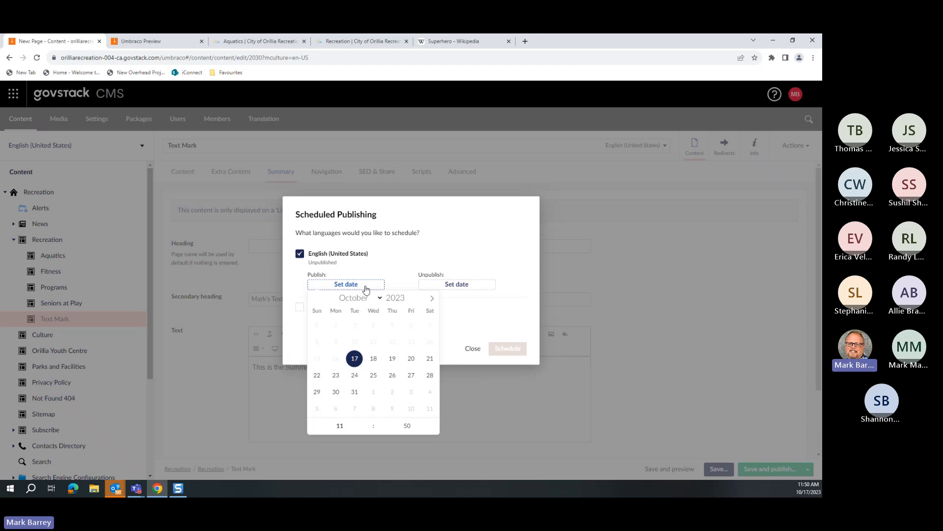
pyautogui.click(365, 298)
pyautogui.click(375, 316)
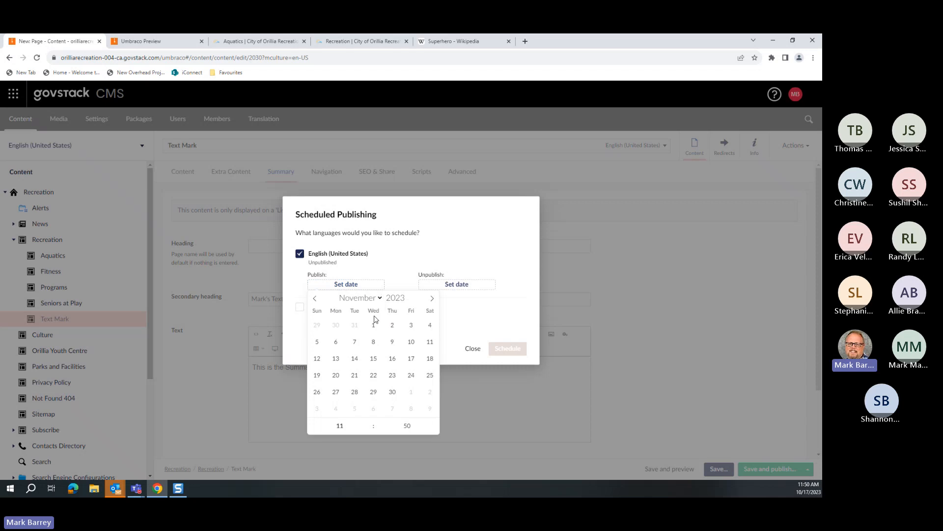
pyautogui.click(374, 359)
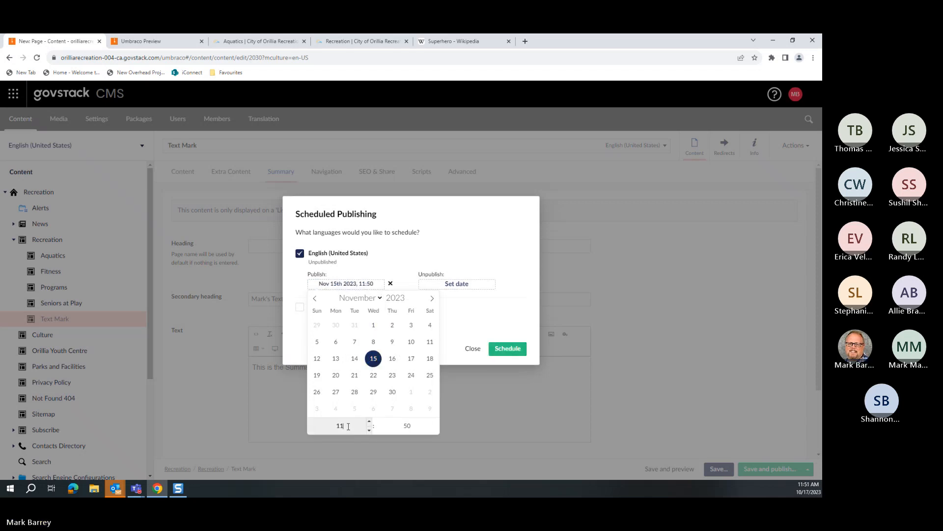
pyautogui.moveTo(348, 426); pyautogui.dragTo(335, 425)
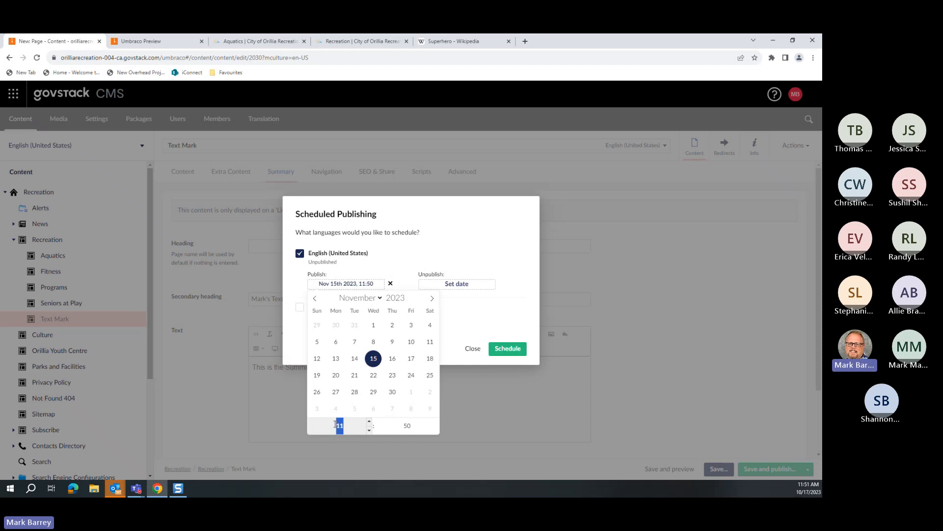
pyautogui.write('09')
pyautogui.click(529, 321)
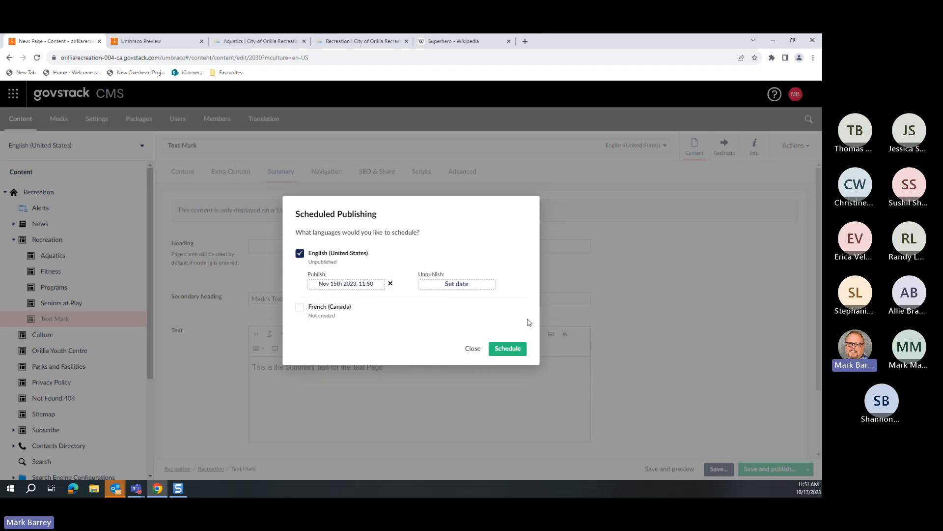
pyautogui.click(368, 286)
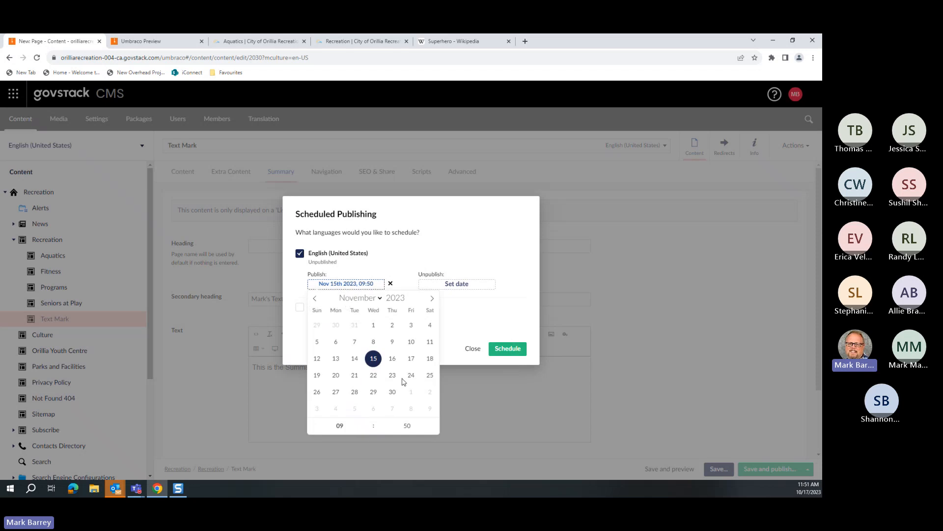
pyautogui.click(412, 427)
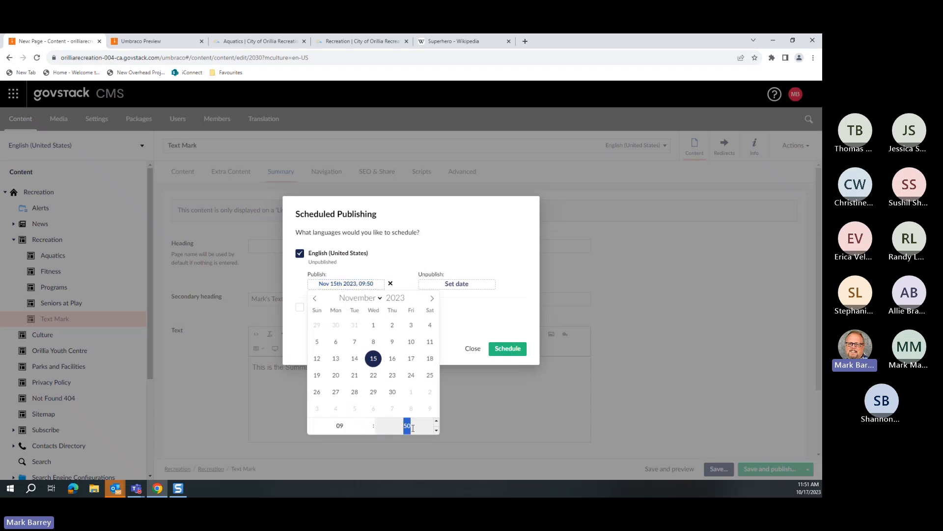
pyautogui.click(519, 264)
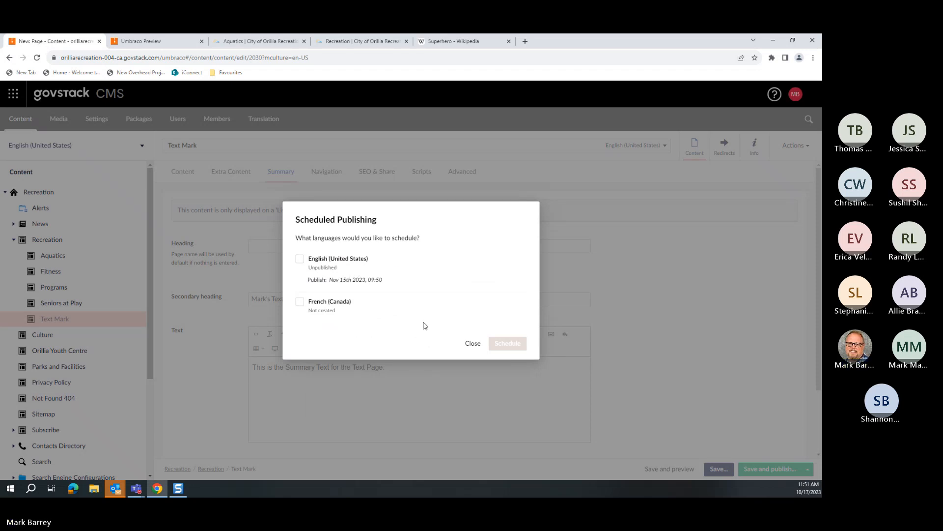
pyautogui.click(472, 343)
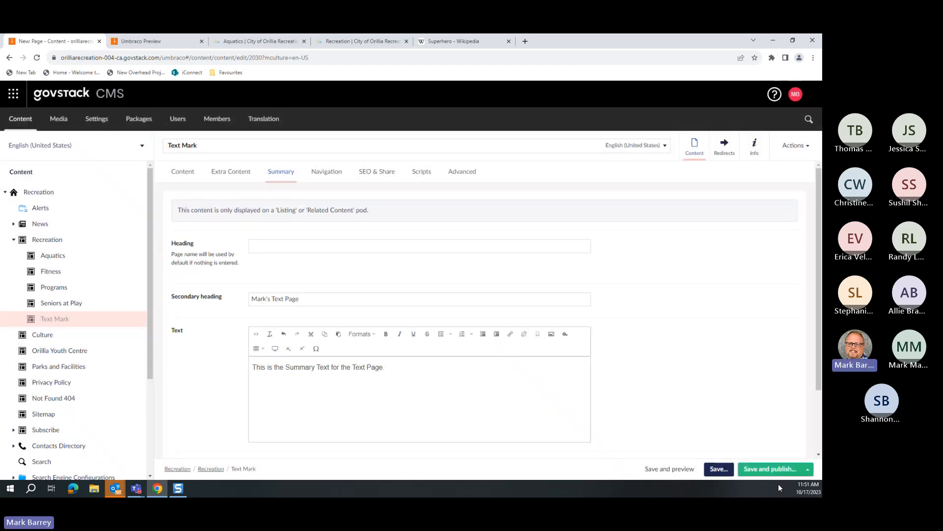
# - Set the English version's scheduled publish date to November 15, 2023 at 09:00, leaving French (Canada) out of the schedule
pyautogui.click(808, 469)
pyautogui.click(744, 438)
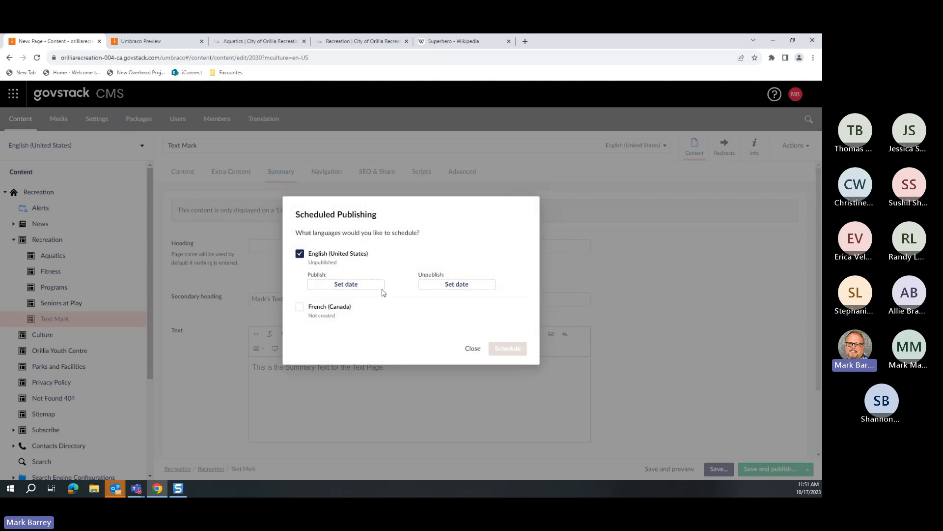
pyautogui.click(363, 286)
pyautogui.click(359, 298)
pyautogui.click(359, 318)
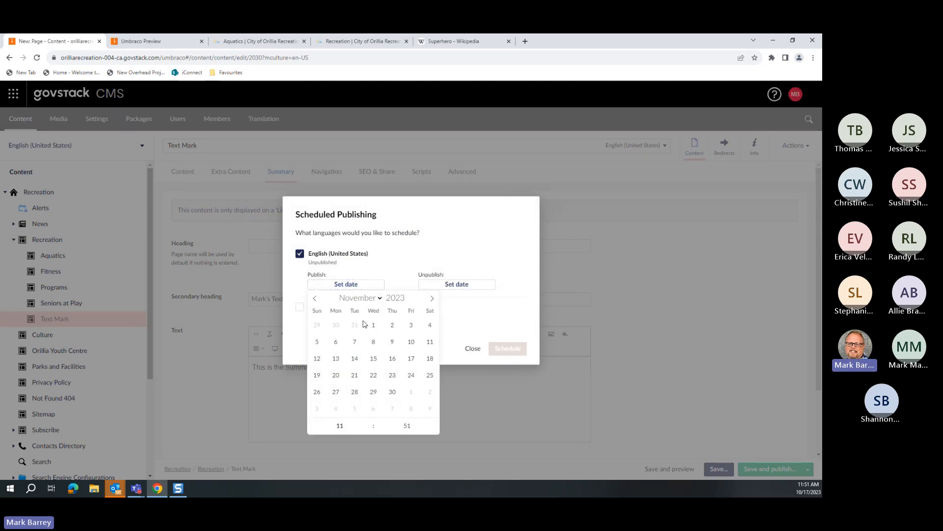
pyautogui.click(370, 360)
pyautogui.click(349, 427)
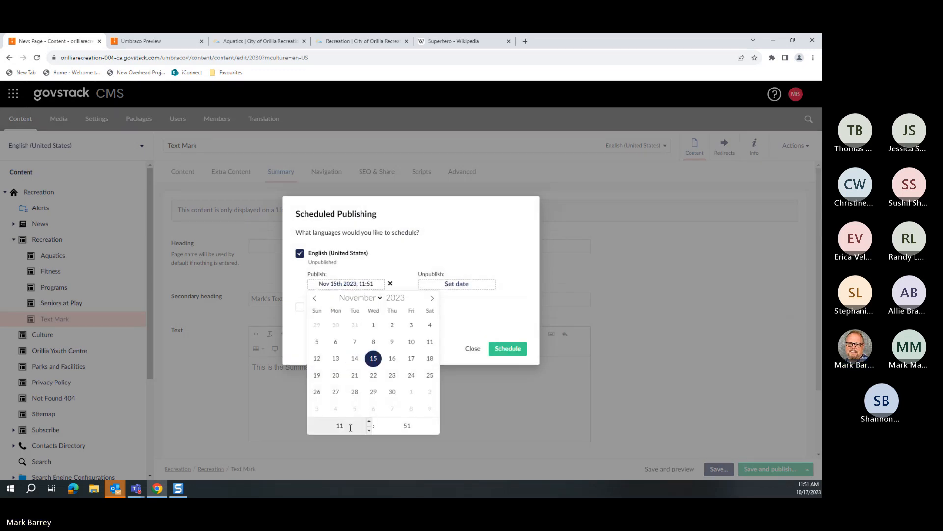
pyautogui.write('09')
pyautogui.click(460, 319)
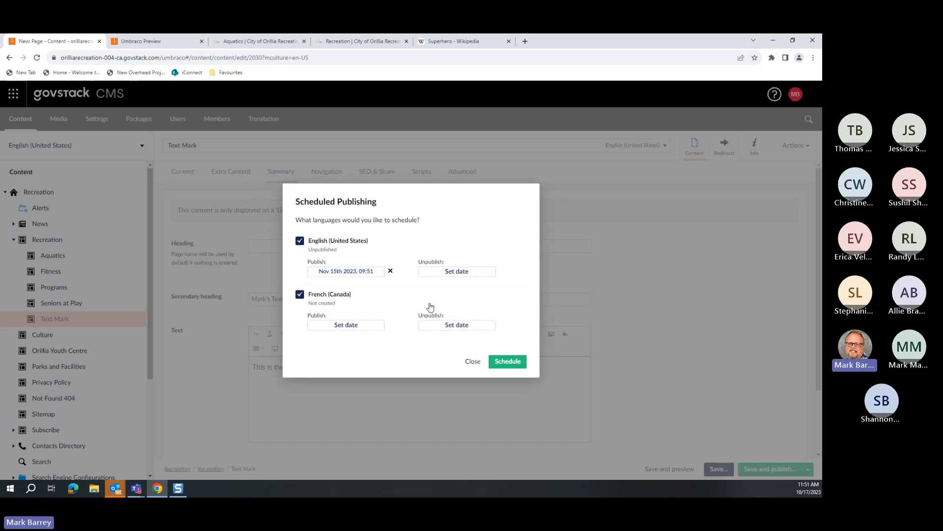
pyautogui.click(366, 275)
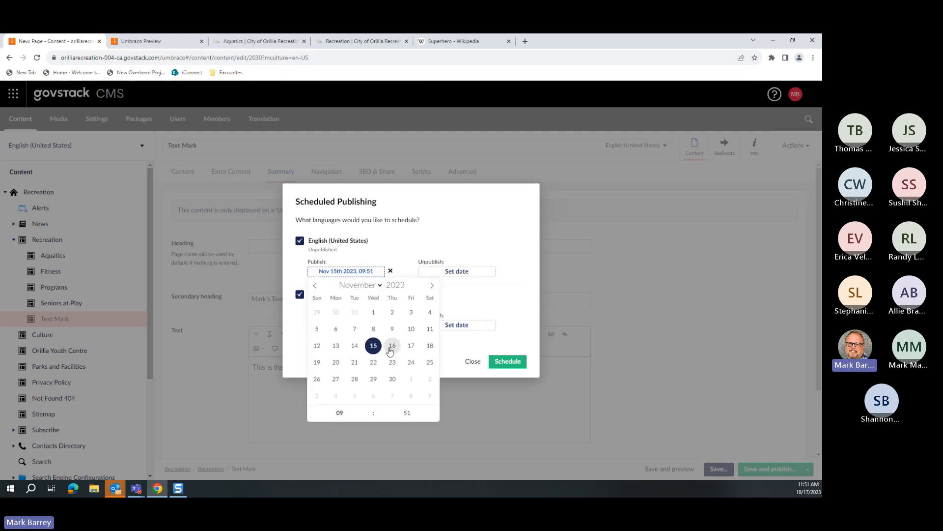
pyautogui.click(411, 412)
pyautogui.write('00')
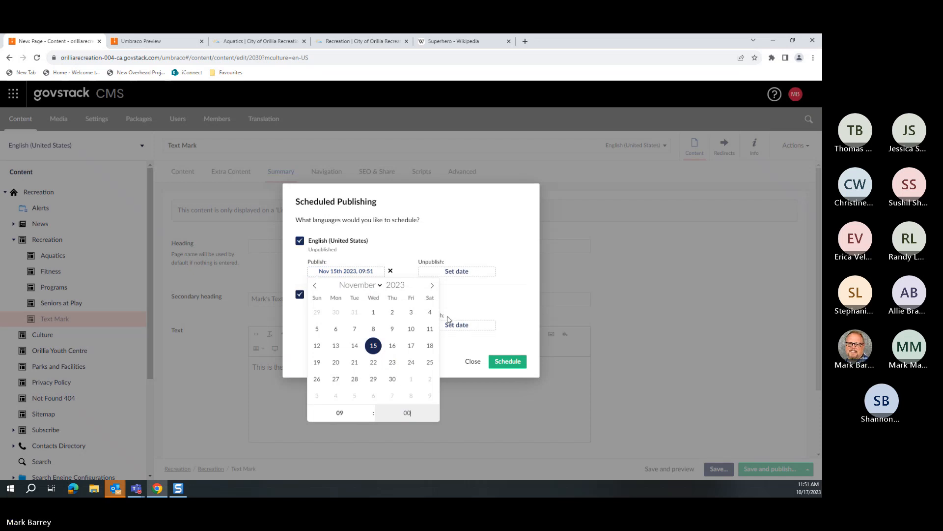
pyautogui.click(445, 300)
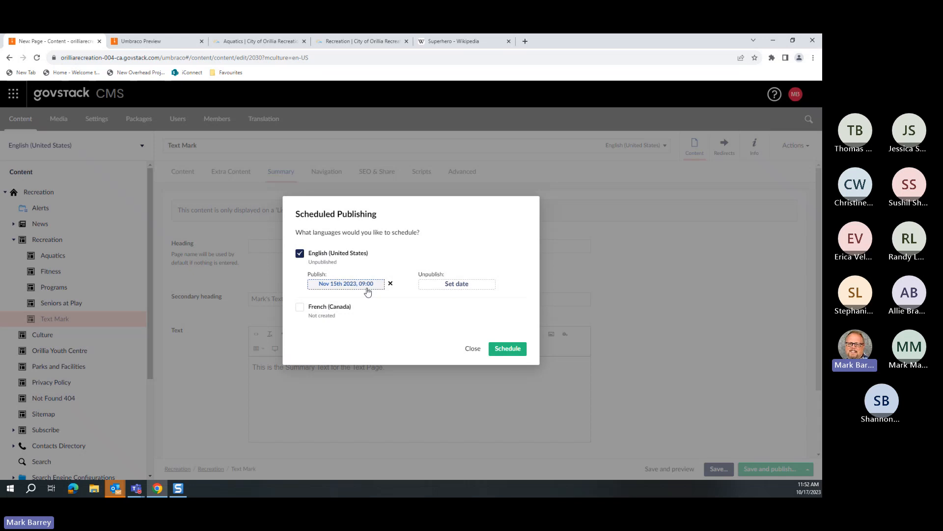
# - Set the English version's unpublish date to December 27, 2023 at 00:00, then close the scheduling options without scheduling
pyautogui.click(465, 286)
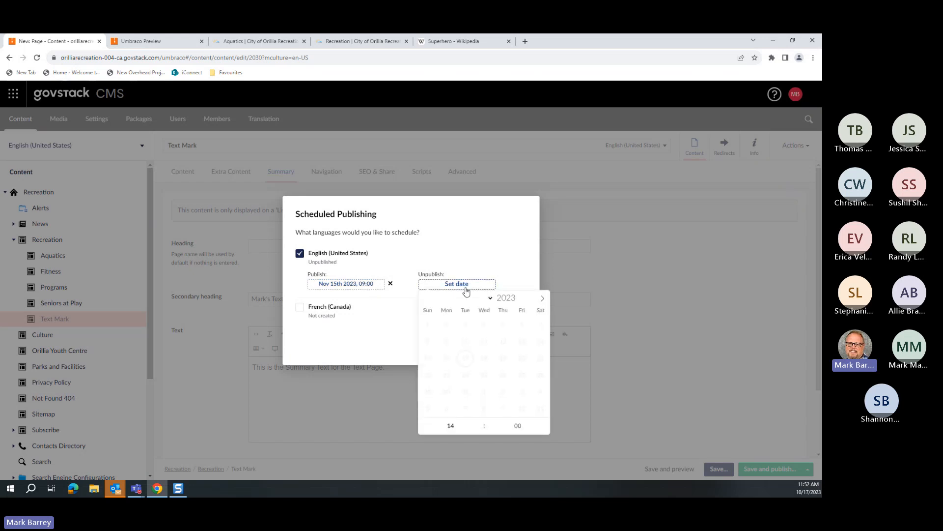
pyautogui.click(484, 300)
pyautogui.click(467, 318)
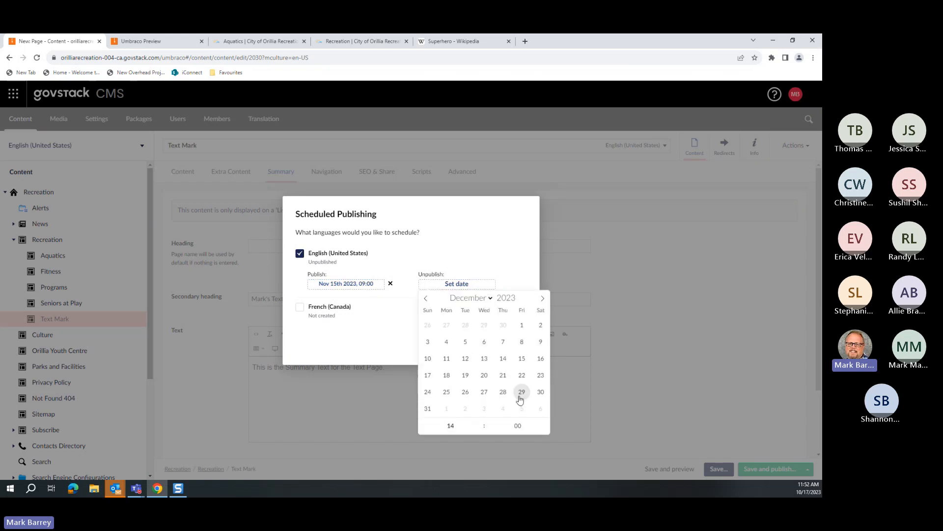
pyautogui.click(483, 391)
pyautogui.write('00')
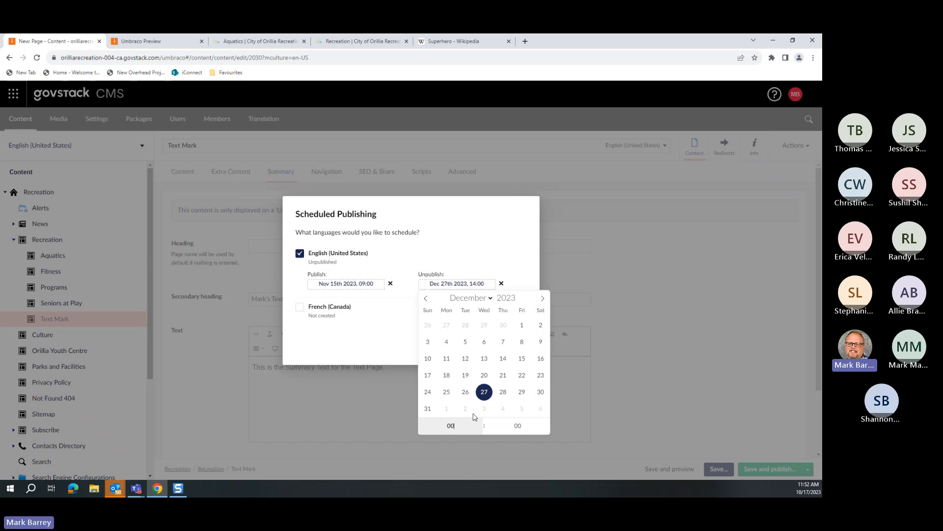
pyautogui.click(521, 276)
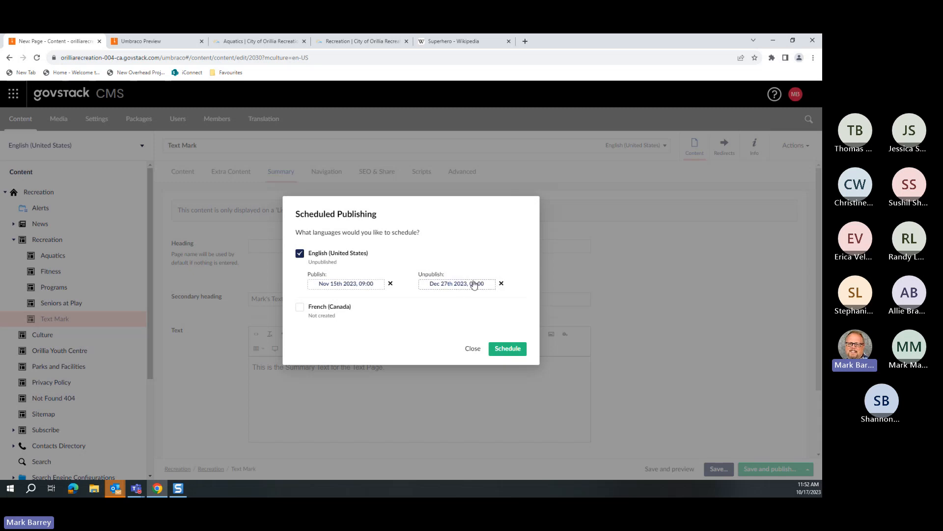
pyautogui.click(474, 350)
# - Turn on Include unpublished content items in the text page's Publish with descendants options, then close them without publishing
pyautogui.click(808, 469)
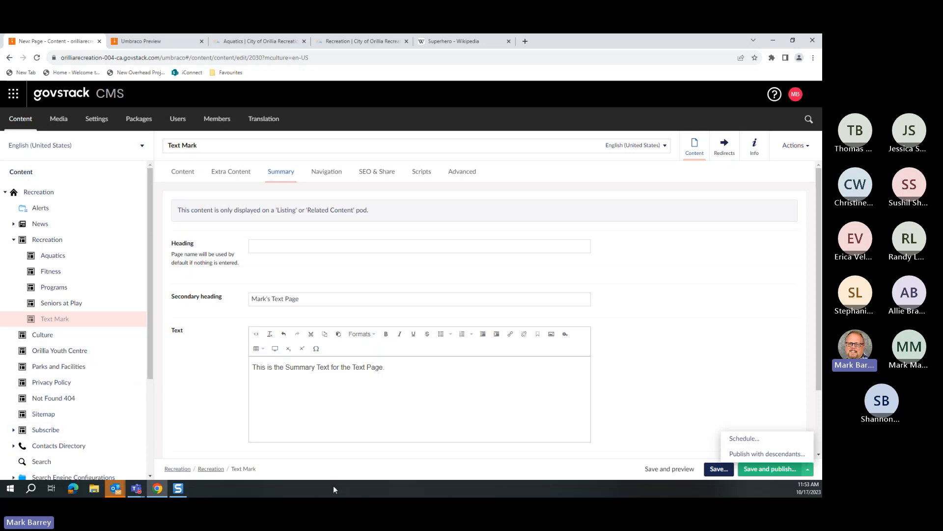
pyautogui.click(749, 455)
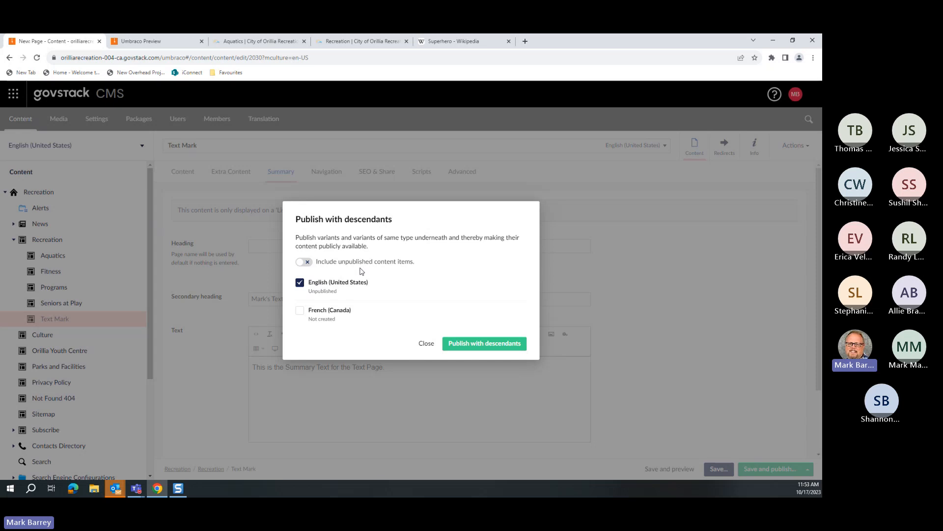
pyautogui.click(307, 263)
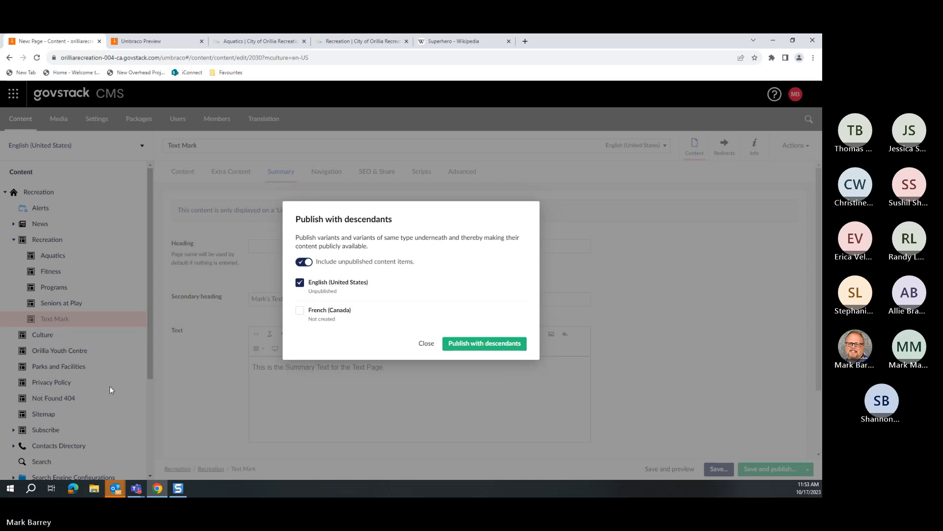
pyautogui.click(427, 344)
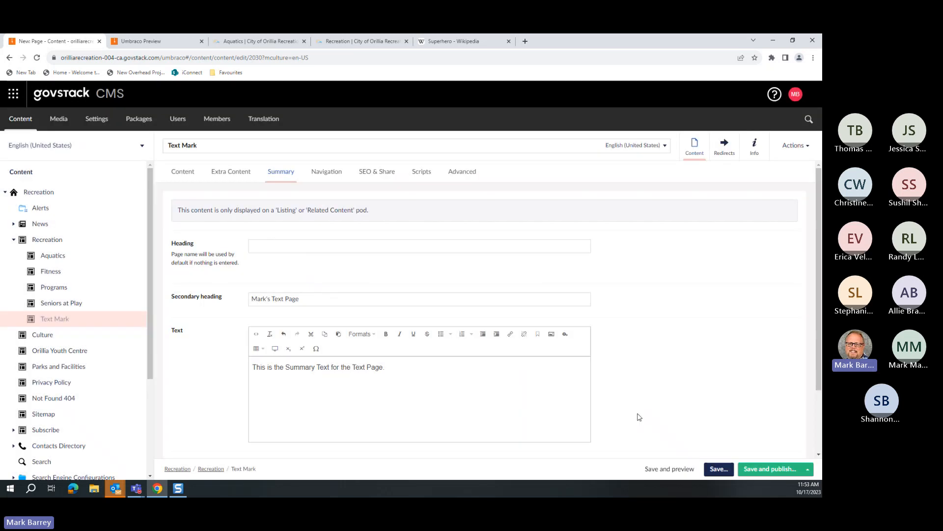
# - Save and publish the English (United States) version of the text page and check its publication info
pyautogui.click(765, 469)
pyautogui.click(487, 331)
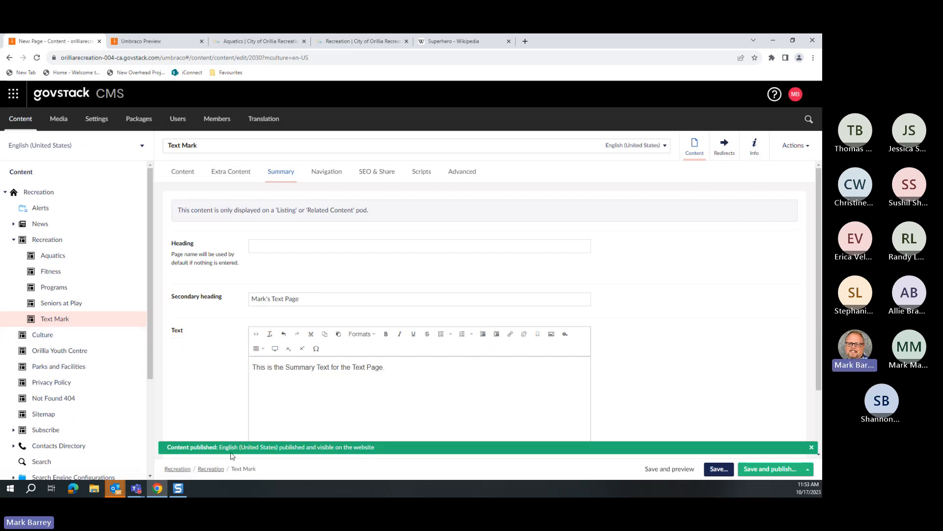
pyautogui.click(756, 146)
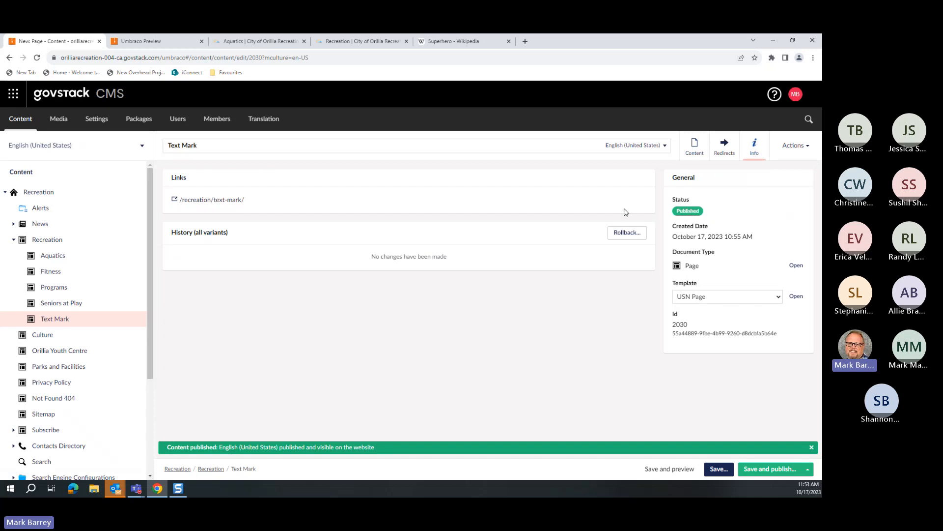
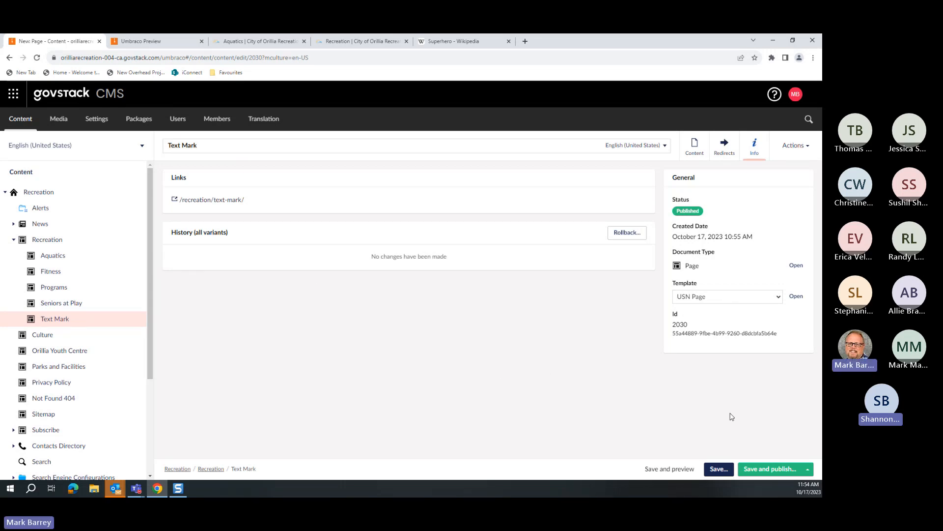
# - Try including unpublished content items when publishing the Recreation page with descendants, close the options without publishing, and reopen the text page
pyautogui.click(809, 470)
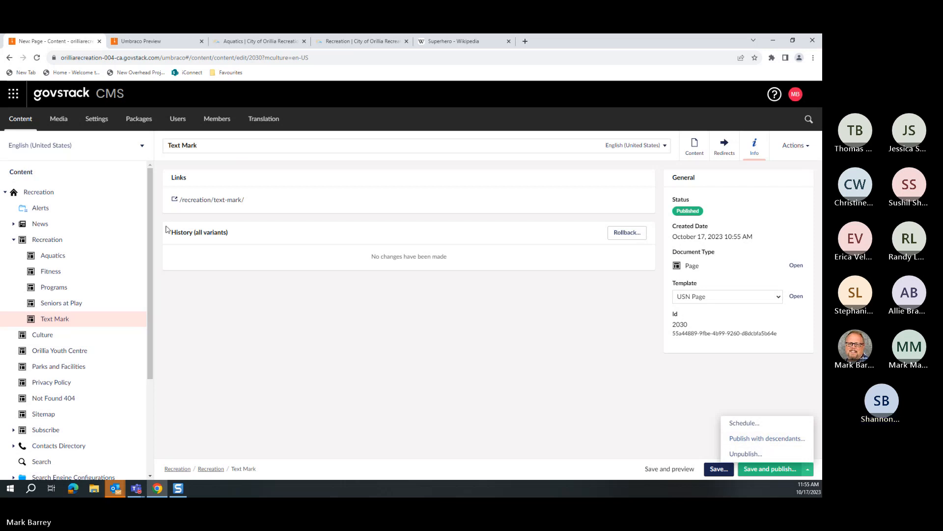
pyautogui.click(48, 240)
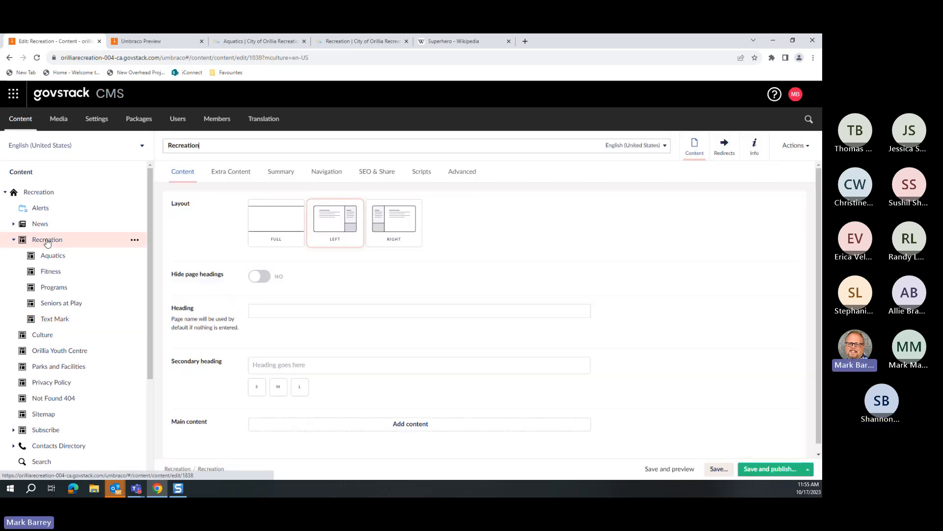
pyautogui.click(807, 469)
pyautogui.click(771, 441)
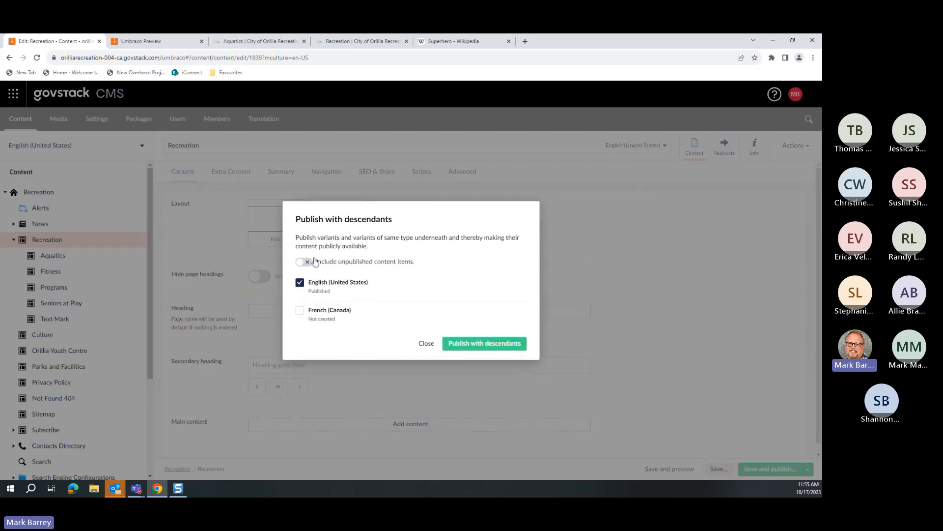
pyautogui.click(308, 261)
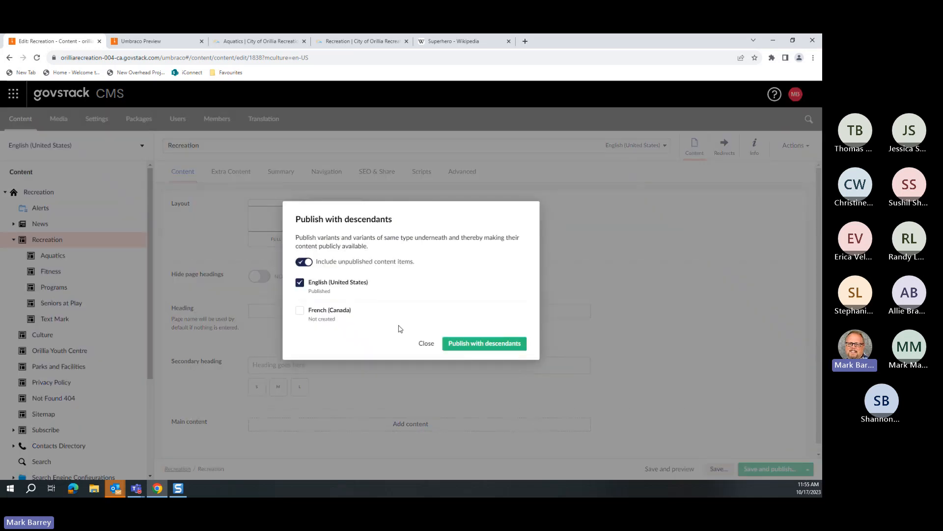
pyautogui.click(426, 343)
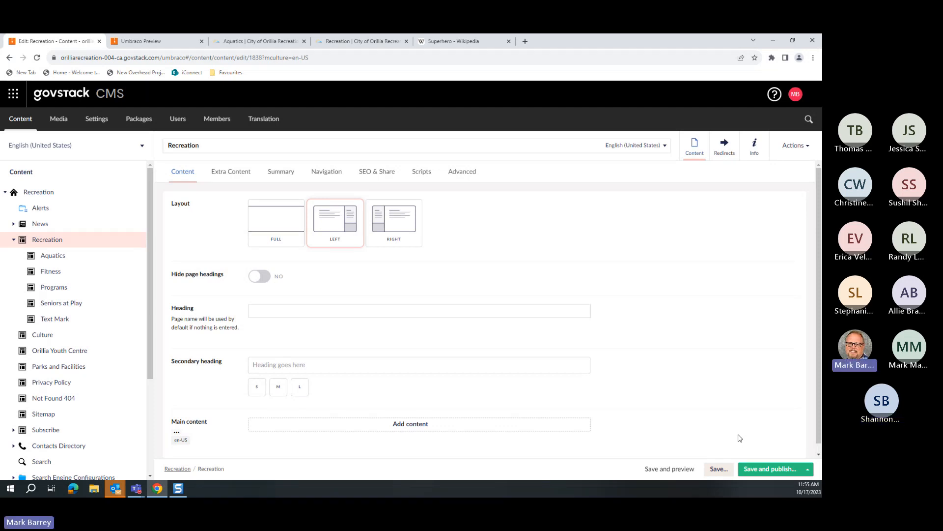
pyautogui.click(808, 469)
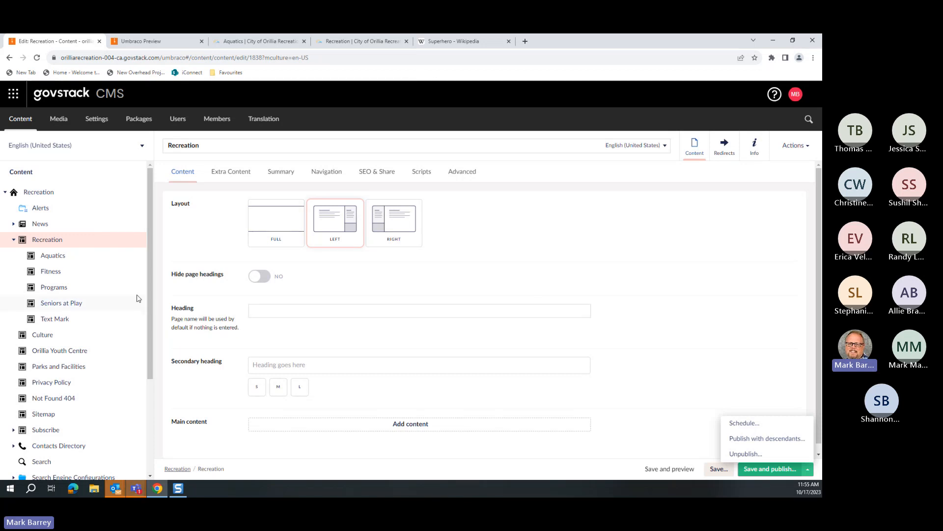
pyautogui.click(65, 322)
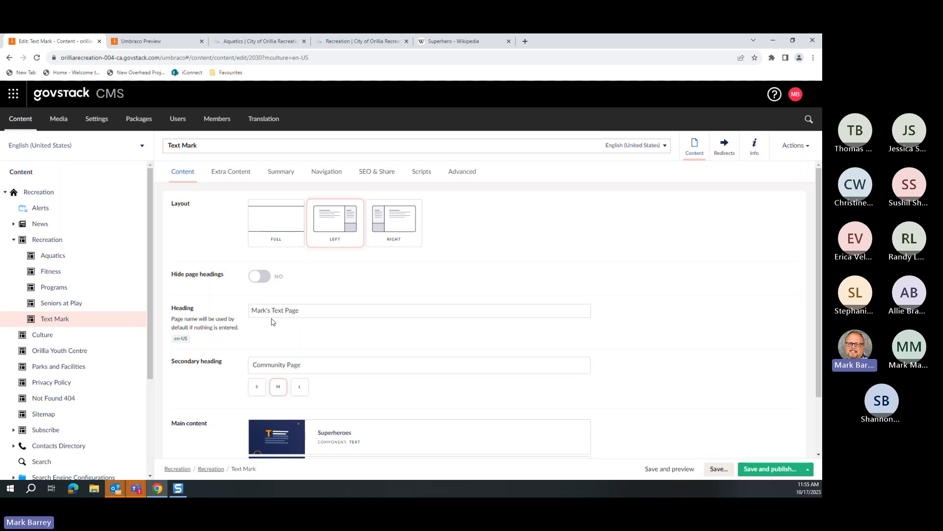
# - Move the Ice Cream text component above Superheroes in the main content, save and preview the page, and return to the editor
pyautogui.scroll(-3, 334, 417)
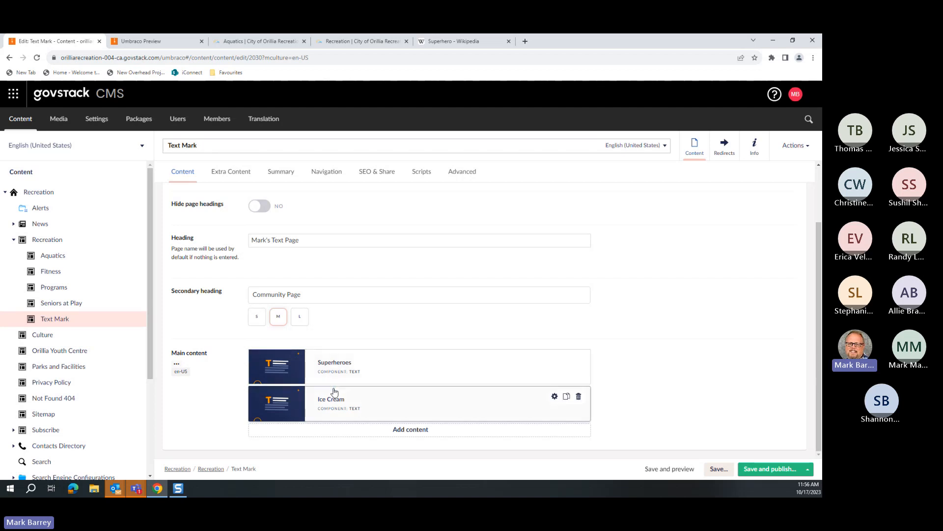
pyautogui.moveTo(334, 391)
pyautogui.mouseDown()
pyautogui.moveTo(326, 379)
pyautogui.moveTo(344, 377)
pyautogui.mouseUp()
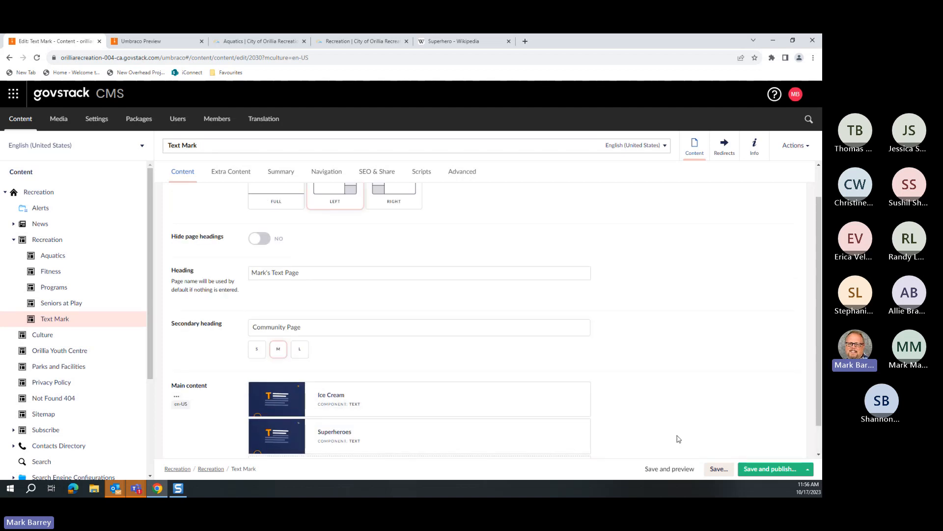
pyautogui.click(677, 471)
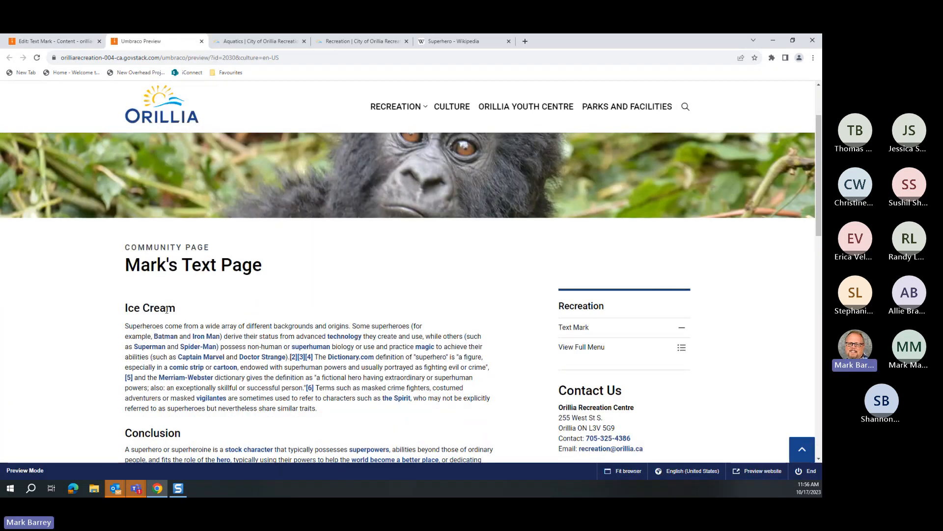
pyautogui.scroll(-5, 285, 360)
pyautogui.scroll(-4, 182, 327)
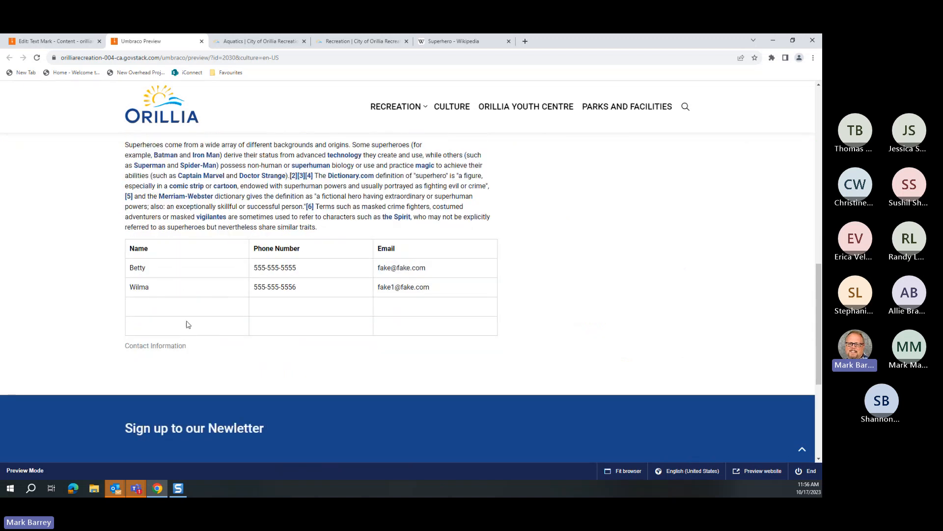
pyautogui.scroll(6, 225, 320)
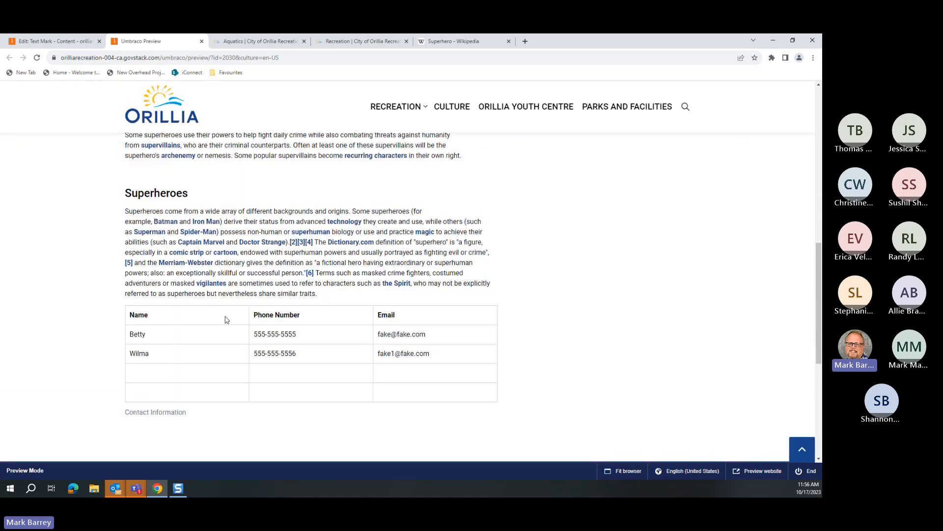
pyautogui.click(48, 41)
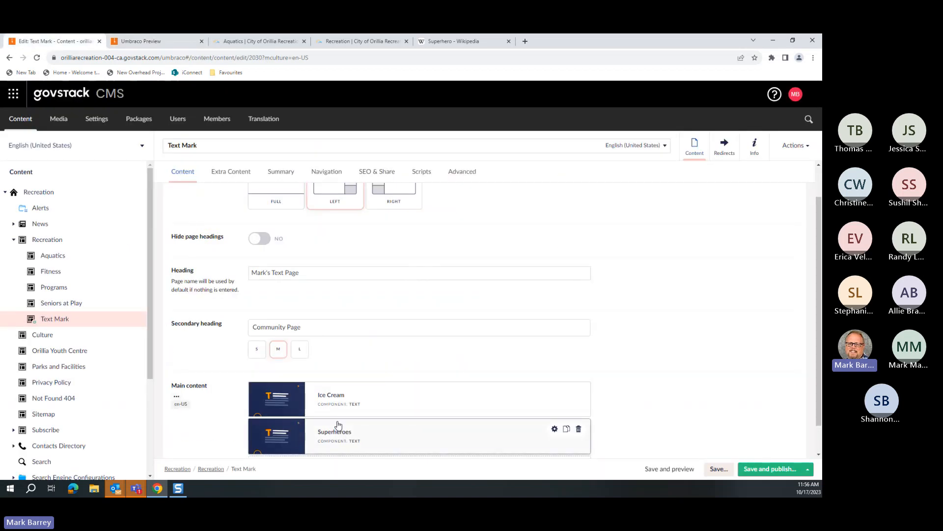
# - Move the Superheroes text component back above Ice Cream, save and preview the page, and return to the editor
pyautogui.moveTo(342, 433); pyautogui.dragTo(341, 398)
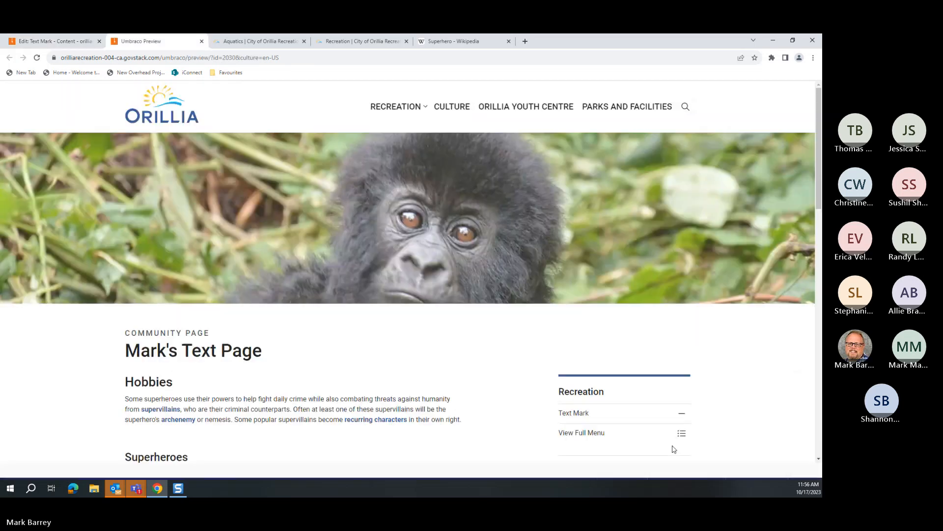
pyautogui.scroll(-12, 433, 422)
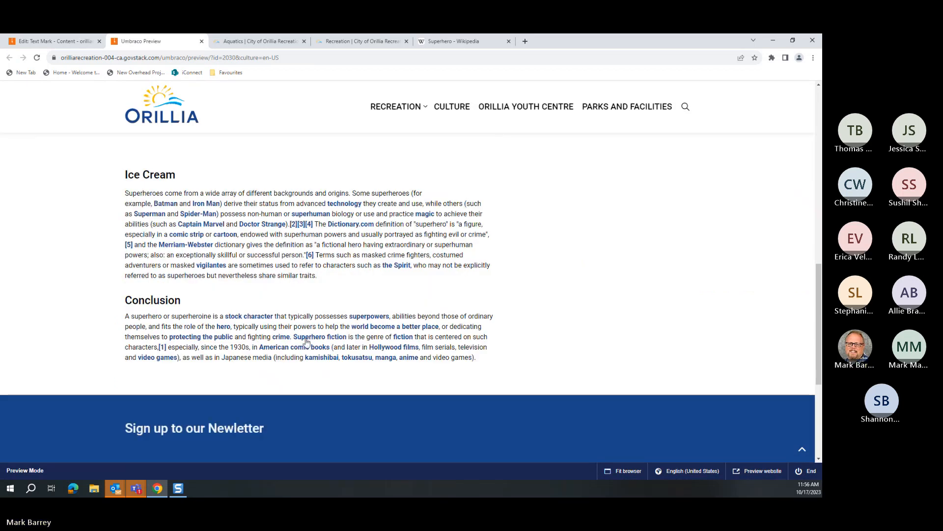
pyautogui.scroll(12, 87, 307)
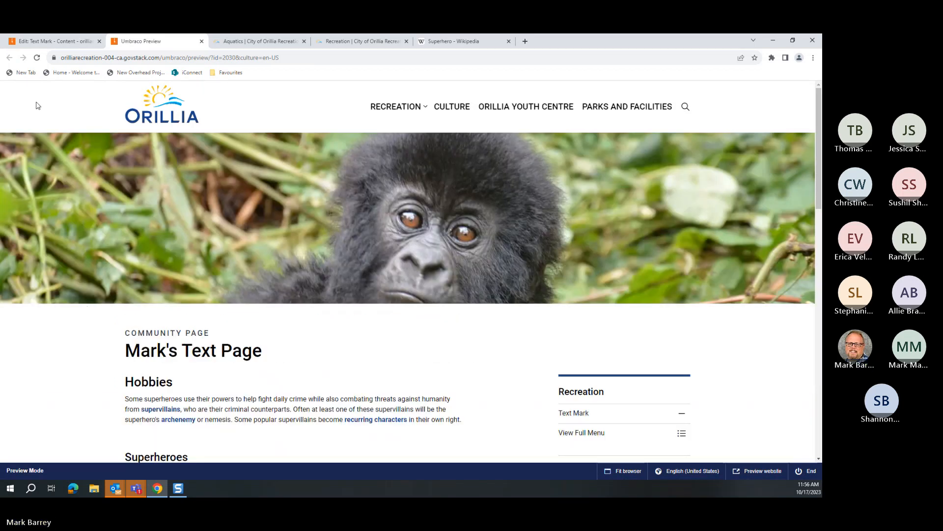
pyautogui.click(43, 41)
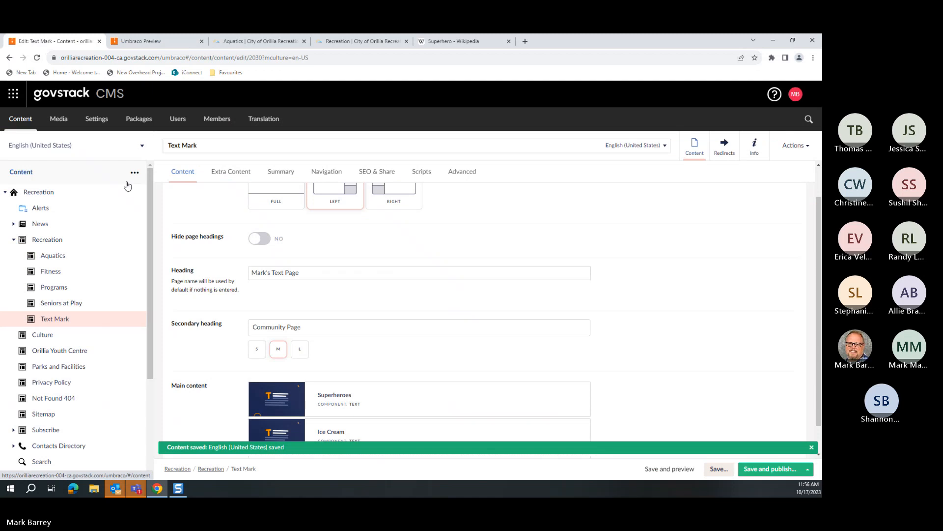